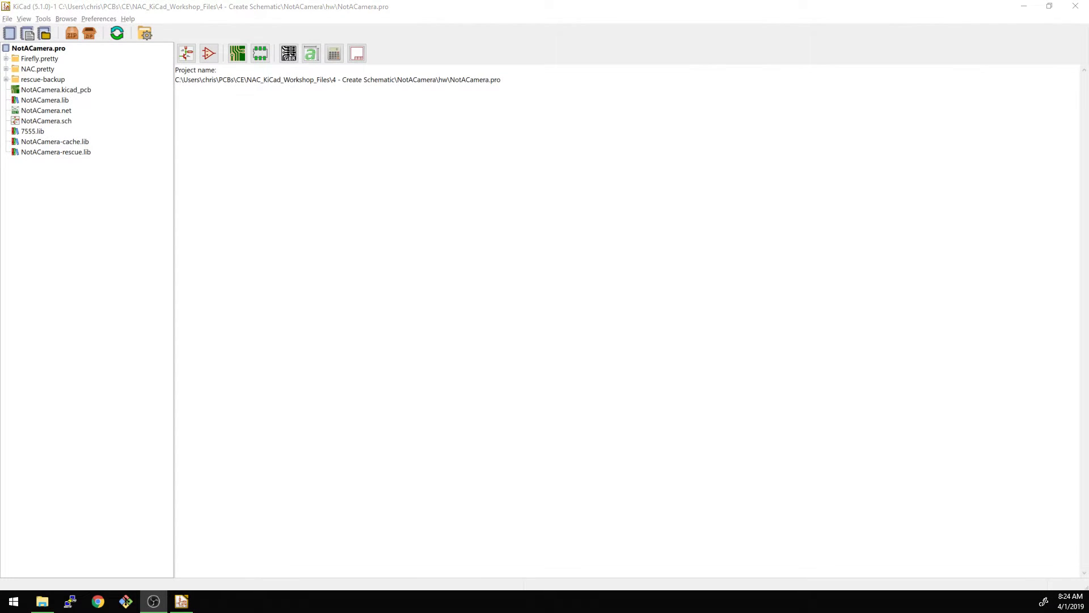
Open NotACamera.pro from the 5 - (Bonus) Import PCB Artwork\NotACamera\hw folder.
left_click(94, 152)
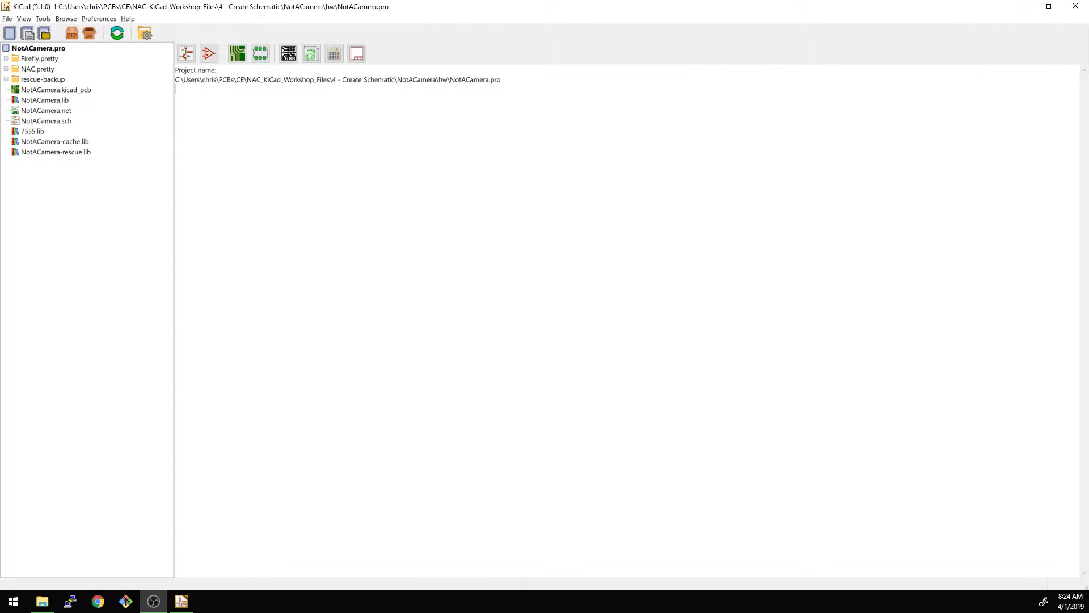
left_click(7, 18)
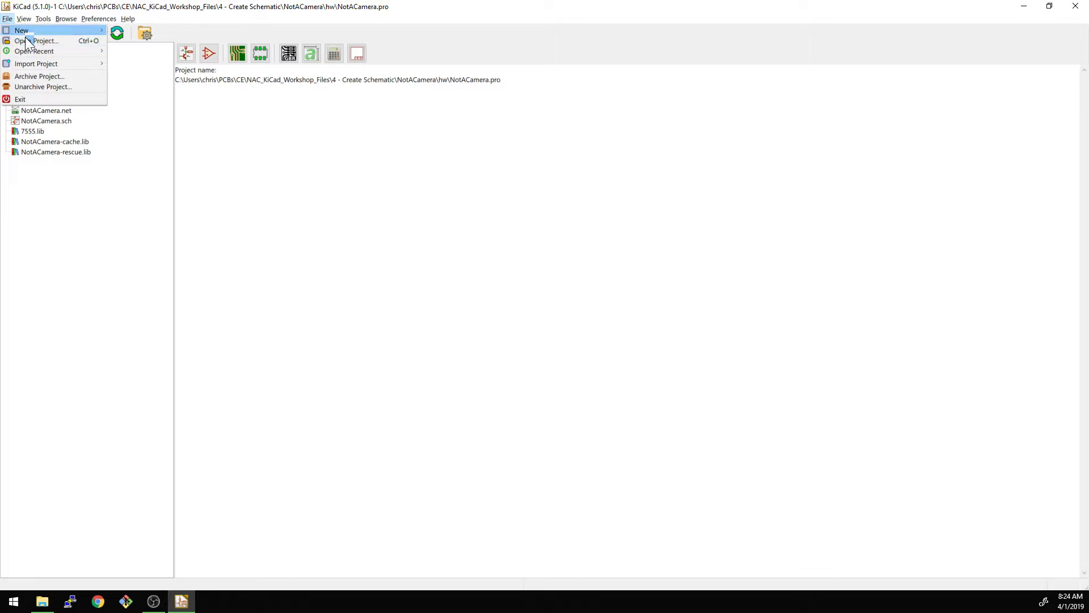
mouse_move(127, 19)
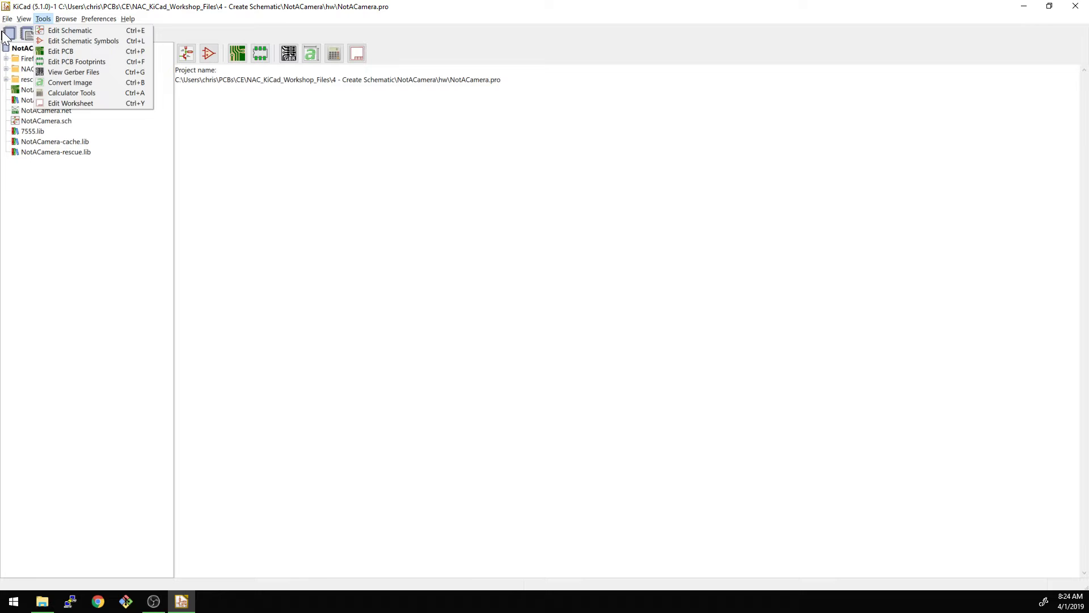
mouse_move(8, 20)
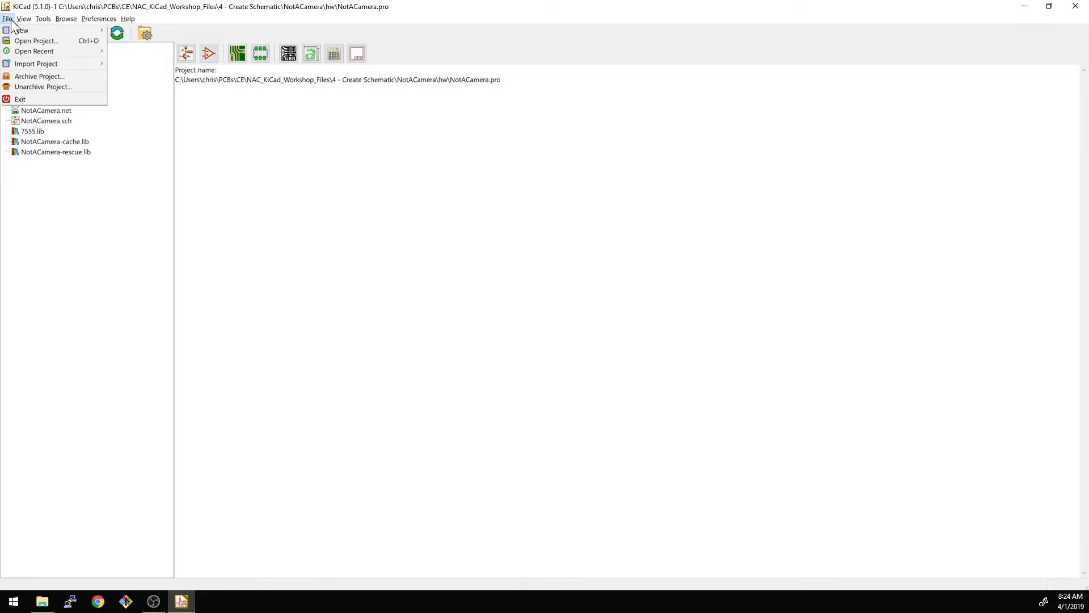
left_click(33, 42)
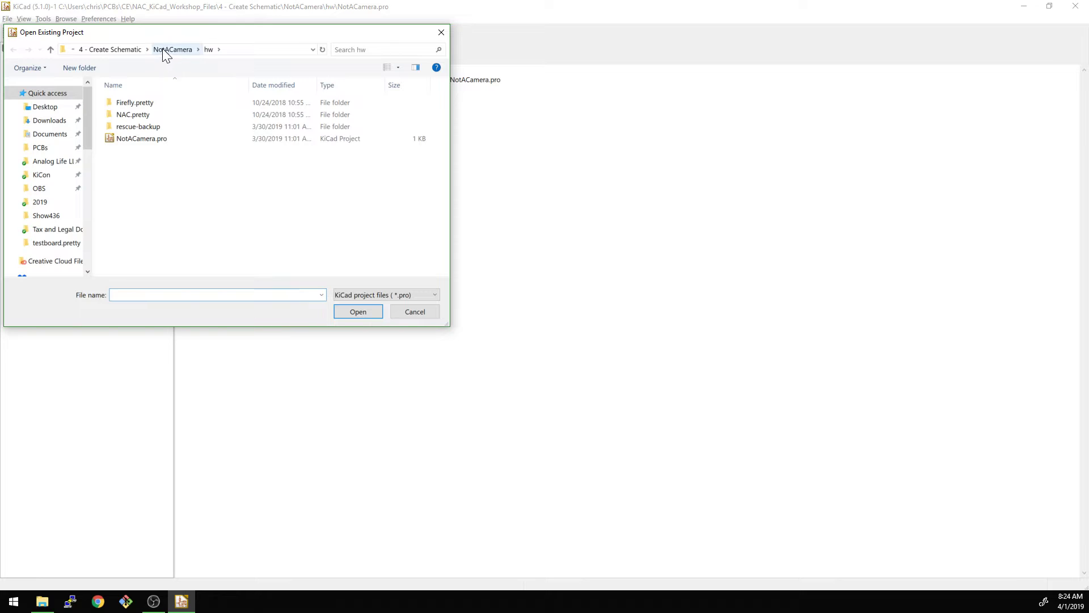
left_click(126, 49)
left_click(173, 51)
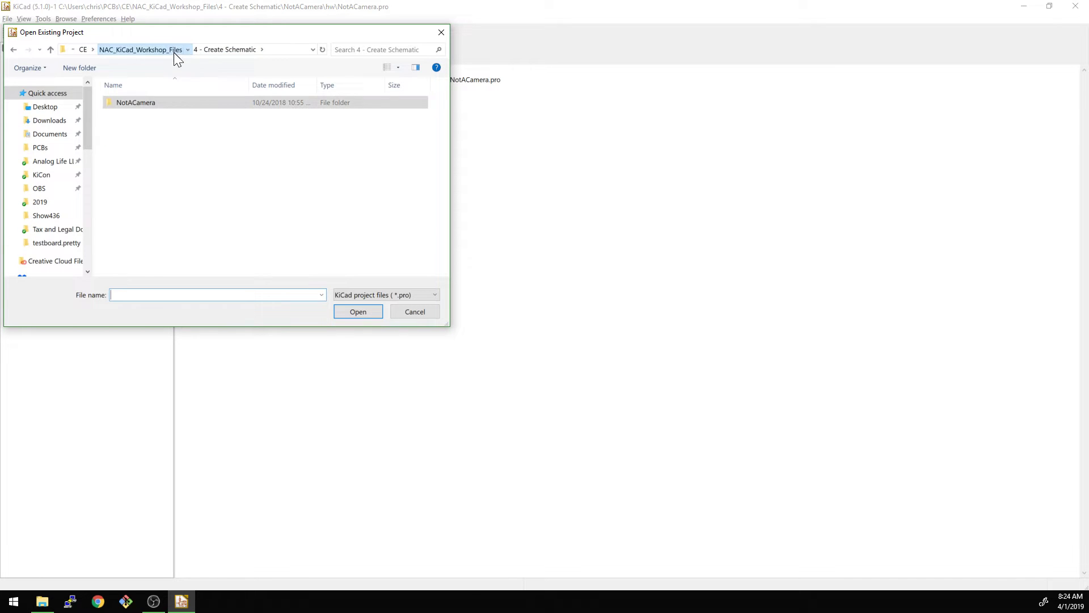
double_click(164, 152)
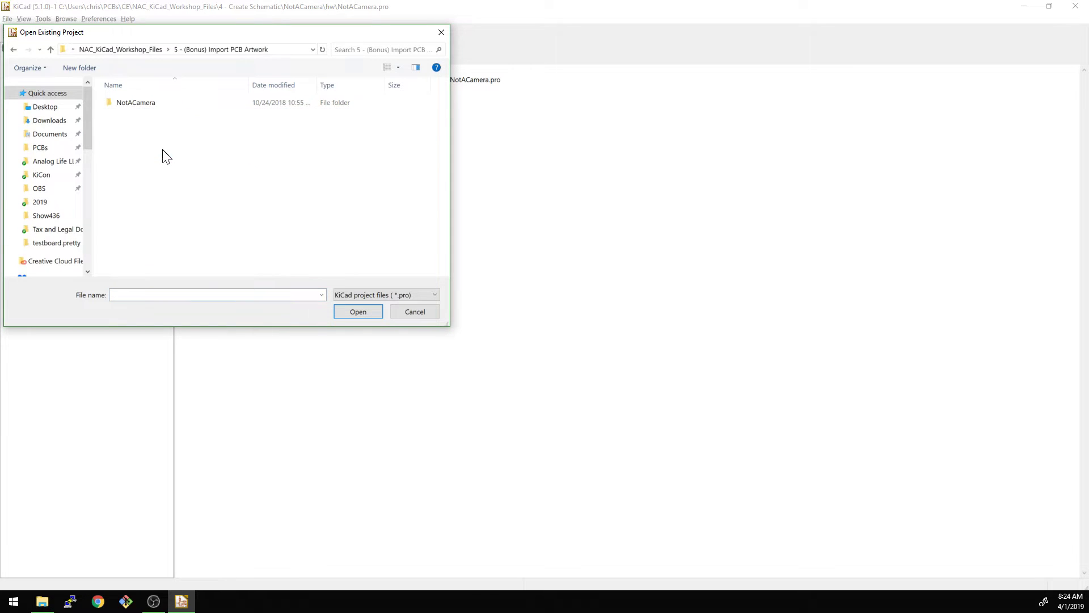
double_click(131, 102)
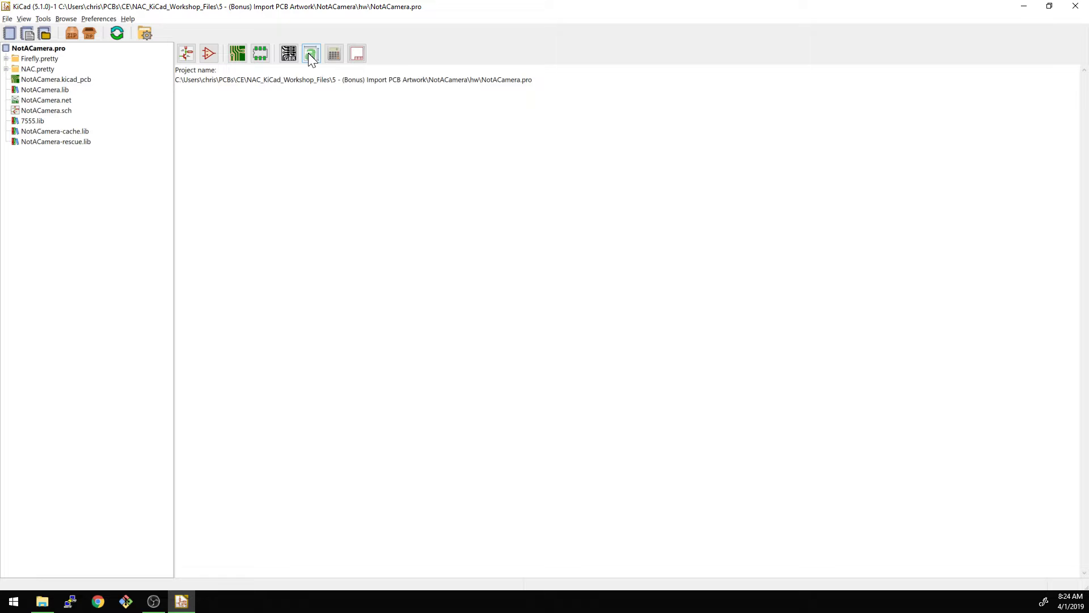
Launch the Bitmap to Component Converter and load img\Not A Camera - SS.png.
left_click(310, 55)
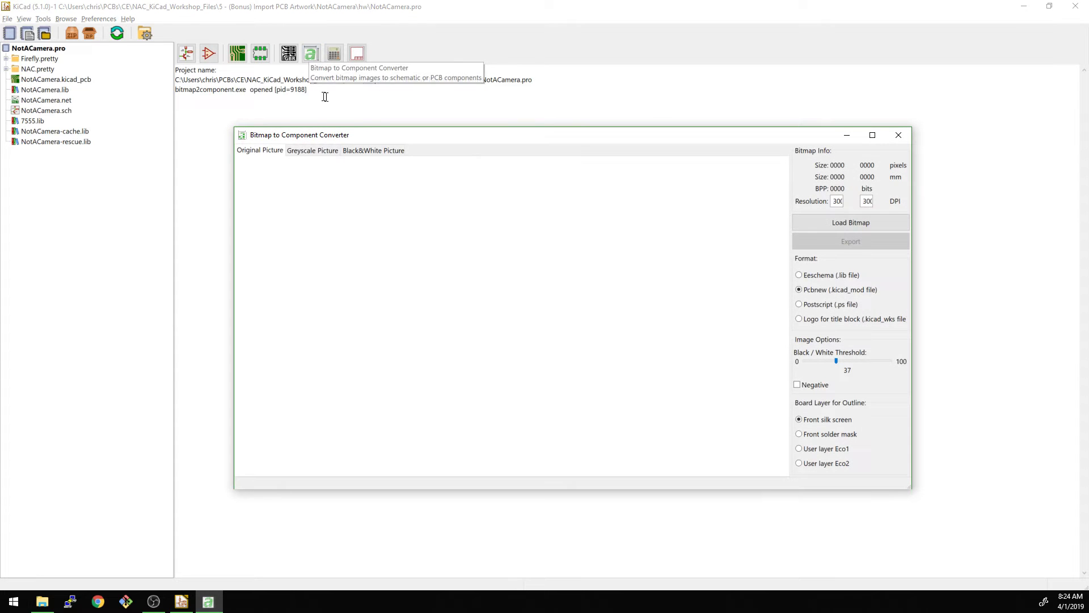
left_click(863, 226)
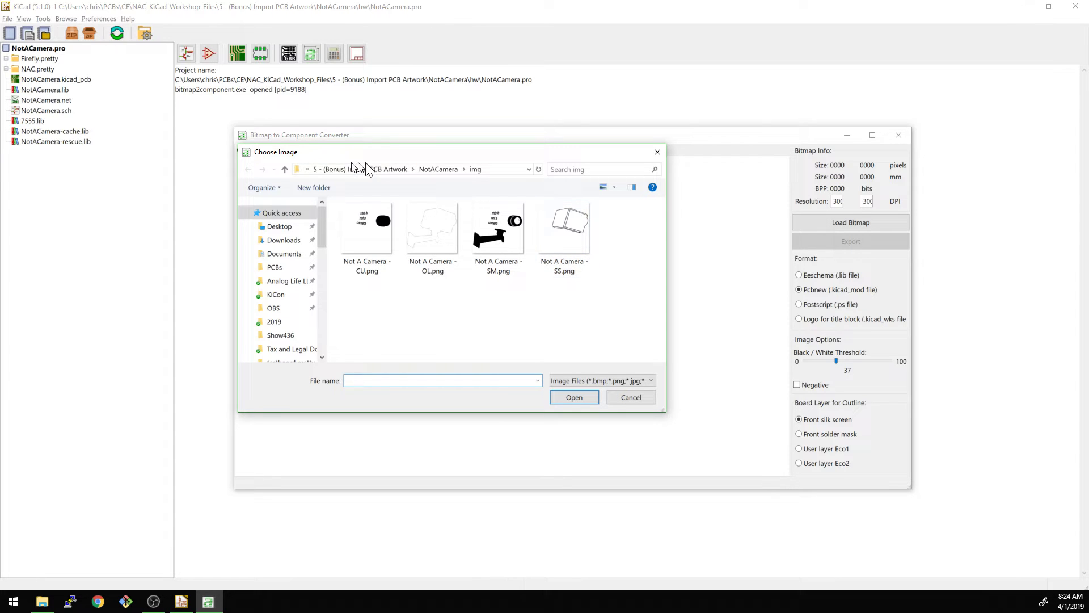
left_click(428, 168)
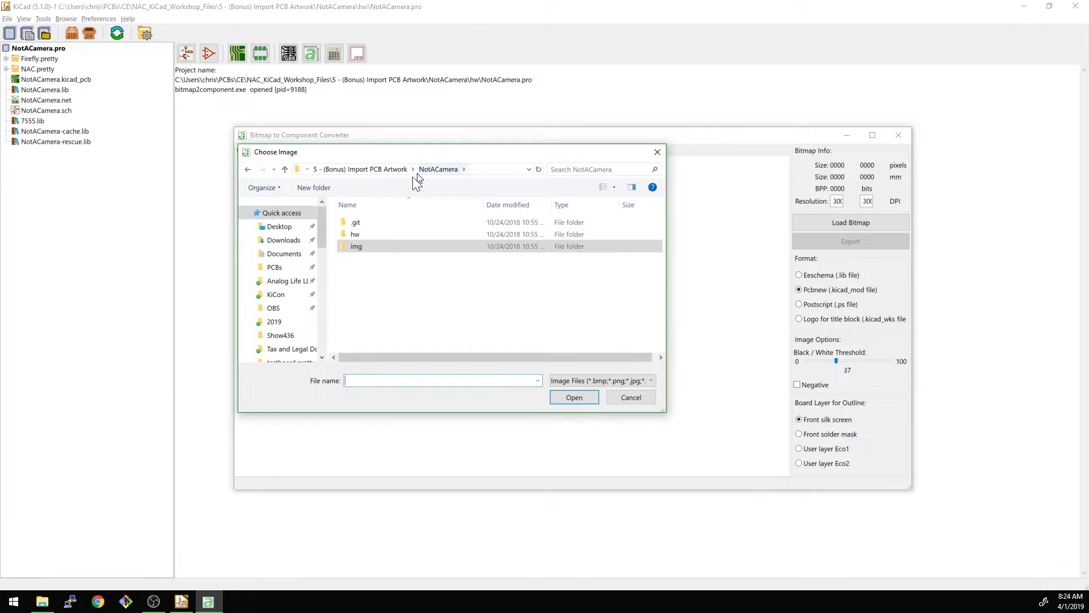
left_click(359, 247)
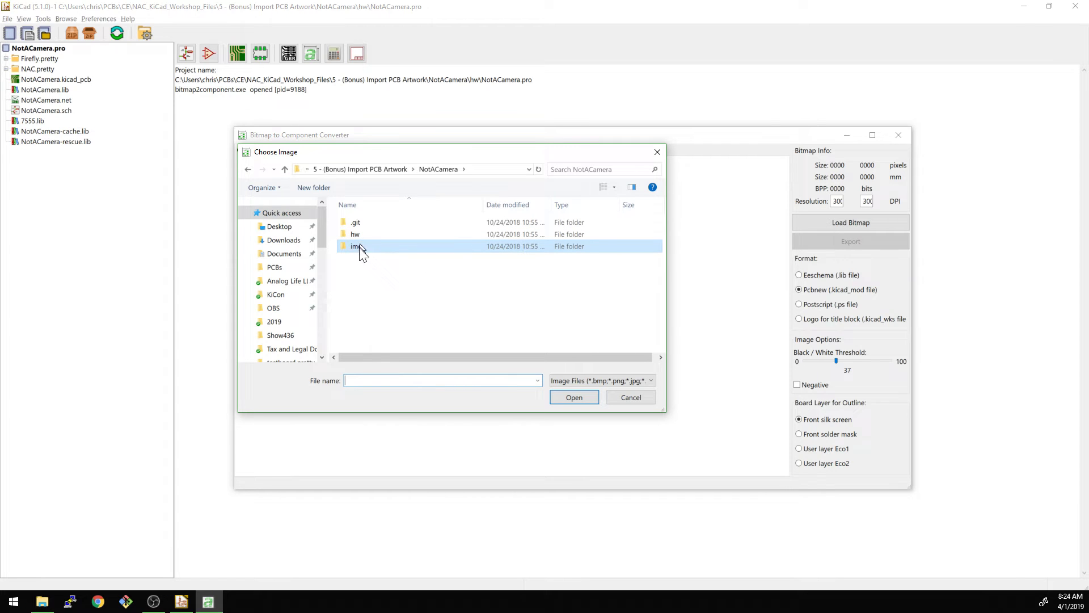
double_click(360, 246)
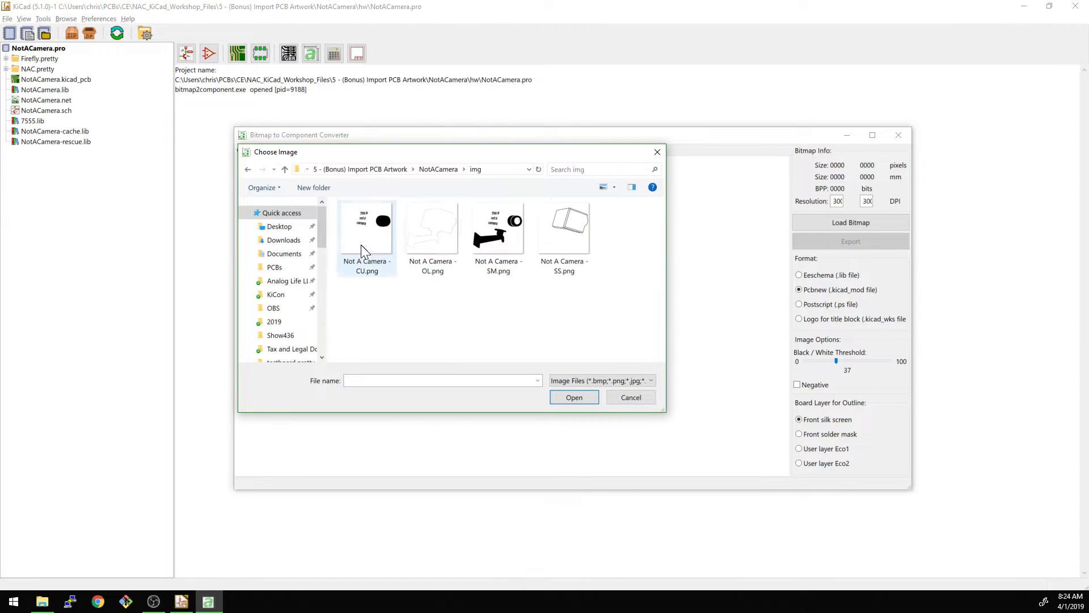
left_click(570, 227)
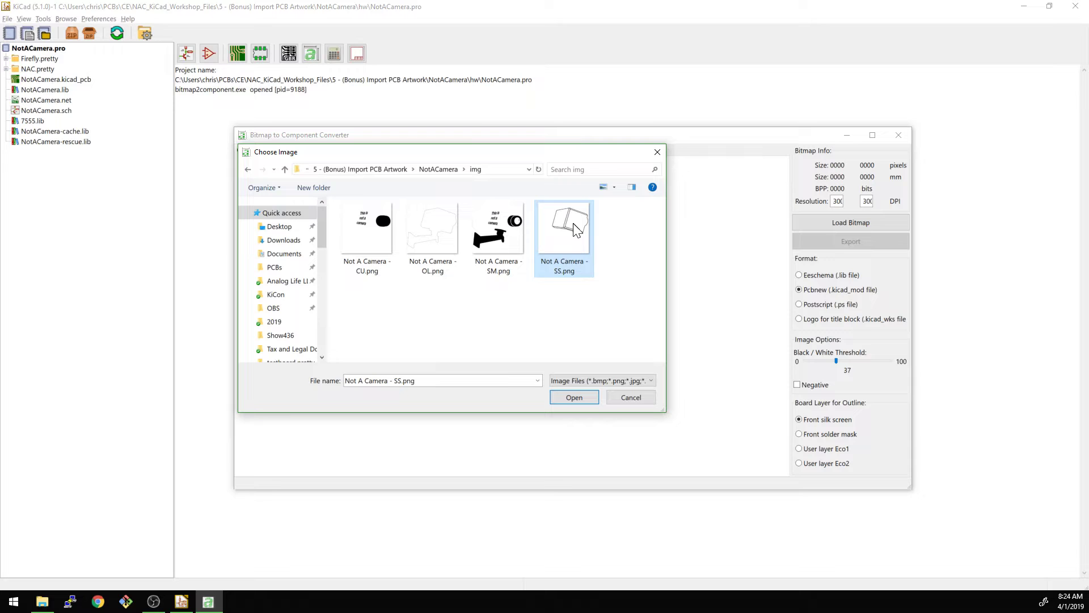
double_click(565, 244)
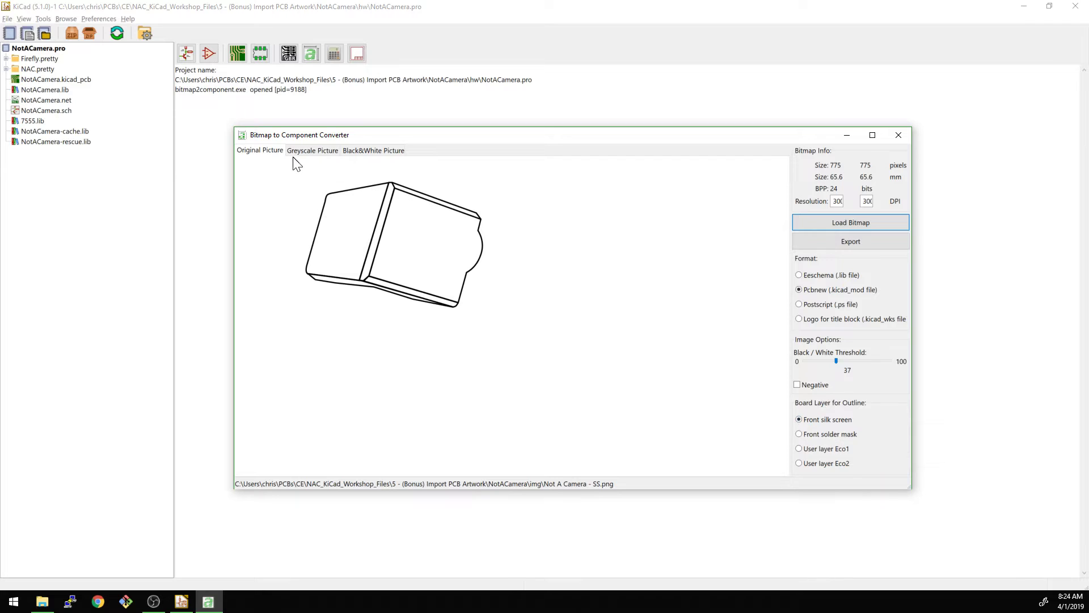
Compare the original, greyscale and black-and-white views, then lower the threshold to 13.
left_click(315, 151)
left_click(347, 151)
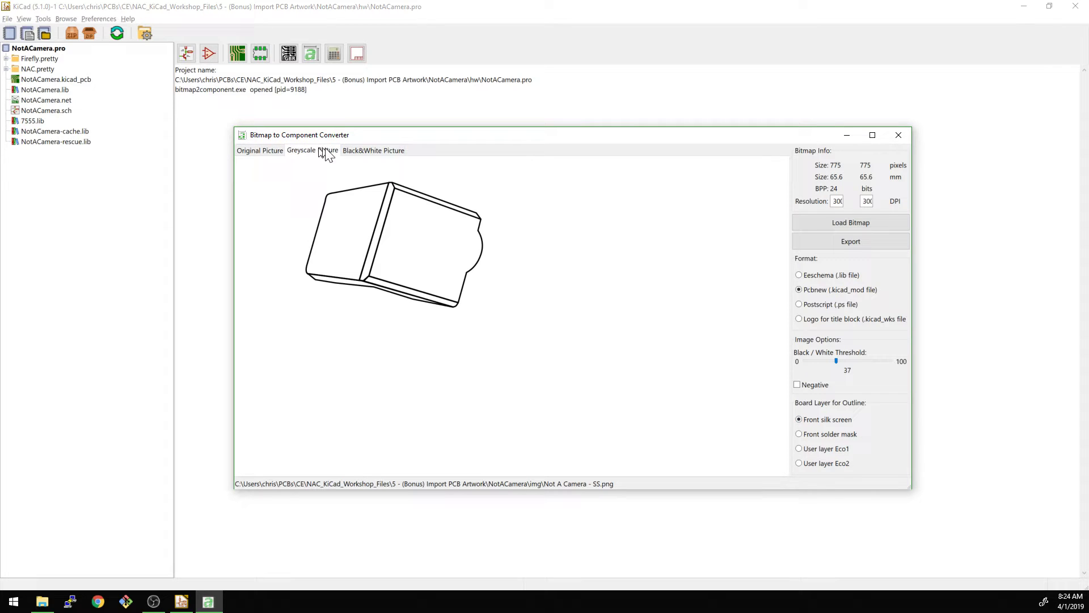
left_click(267, 151)
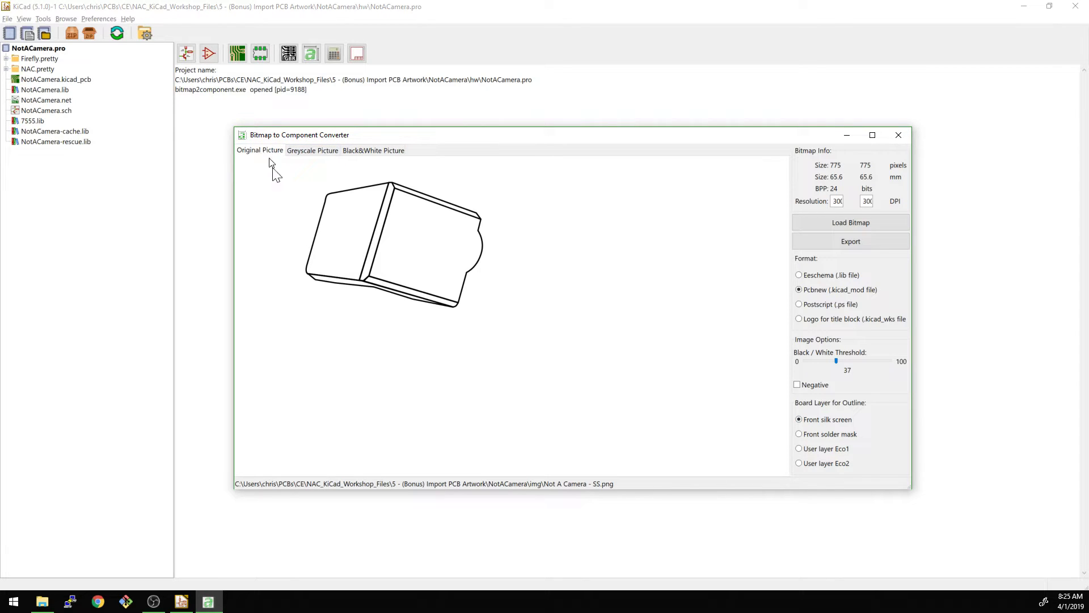
left_click(306, 152)
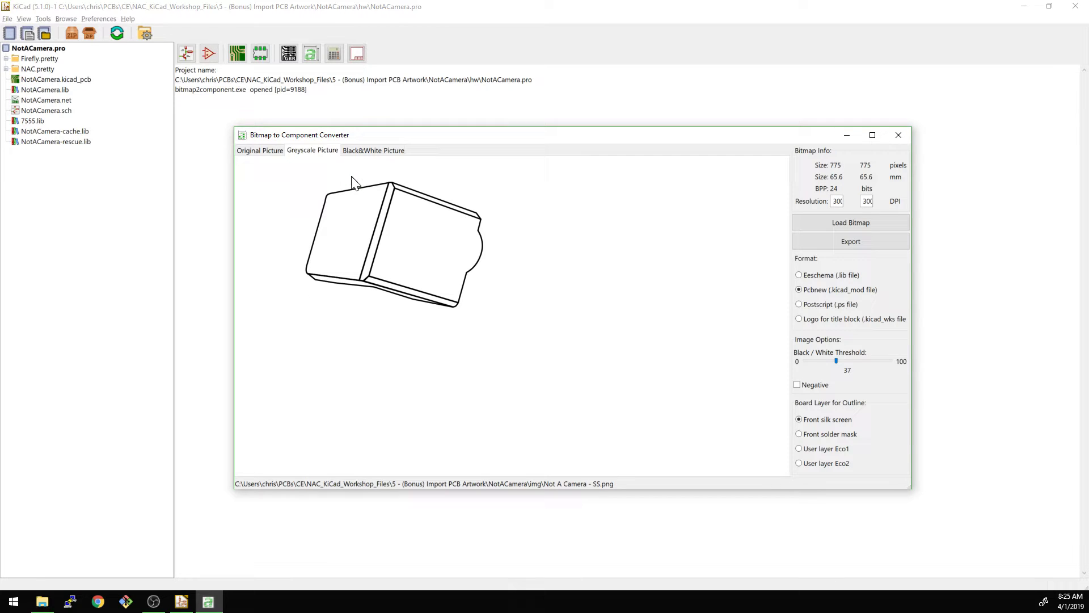
left_click(363, 151)
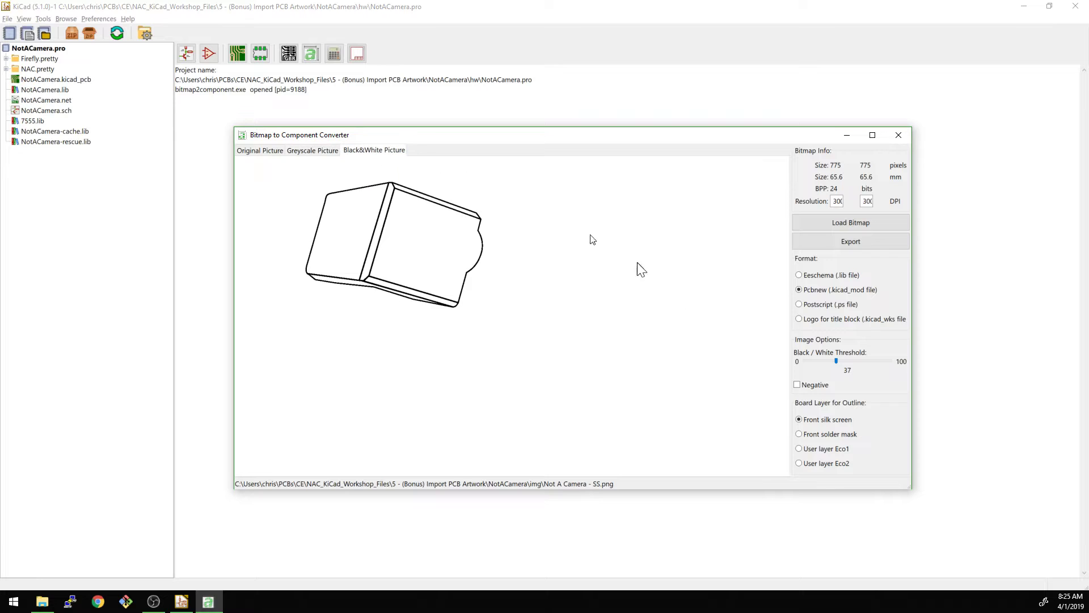
left_click(839, 360)
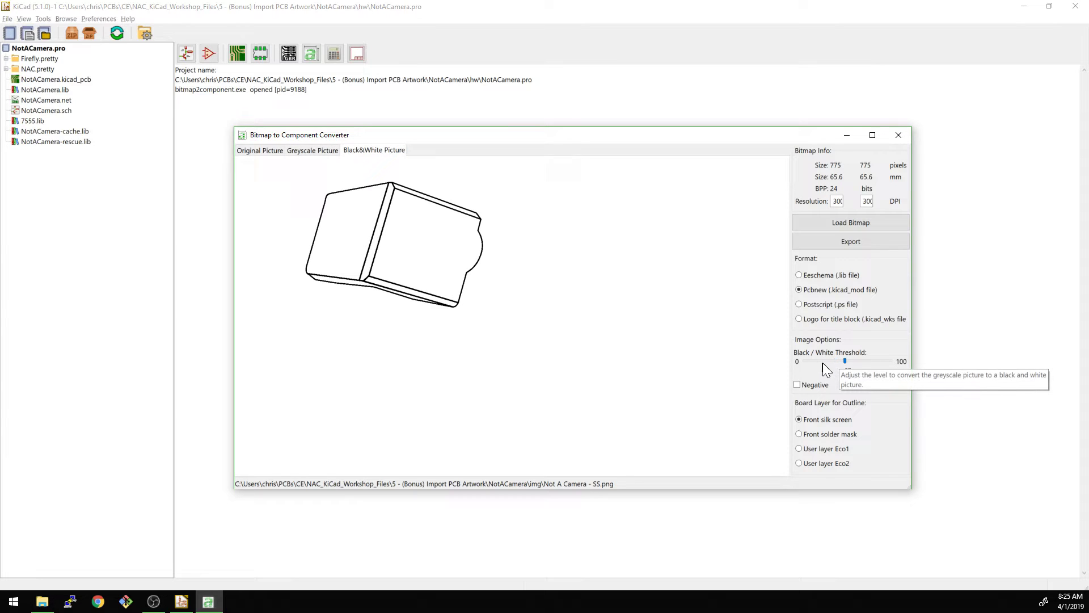
left_click_drag(837, 360, 815, 360)
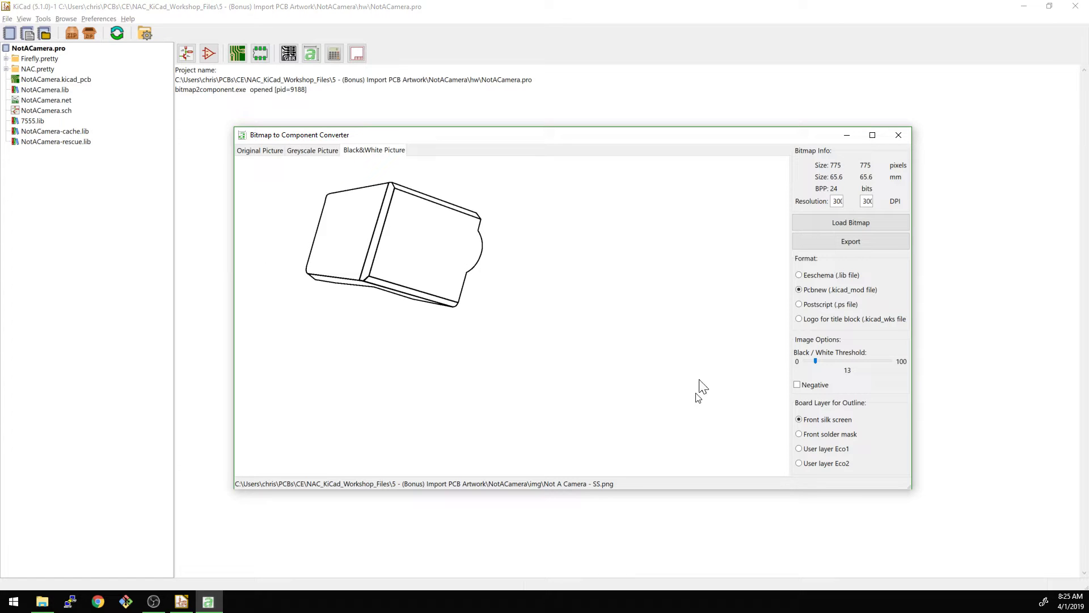
Export the artwork as footprint NAC_SS into hw\NAC.pretty and close the converter.
left_click(834, 242)
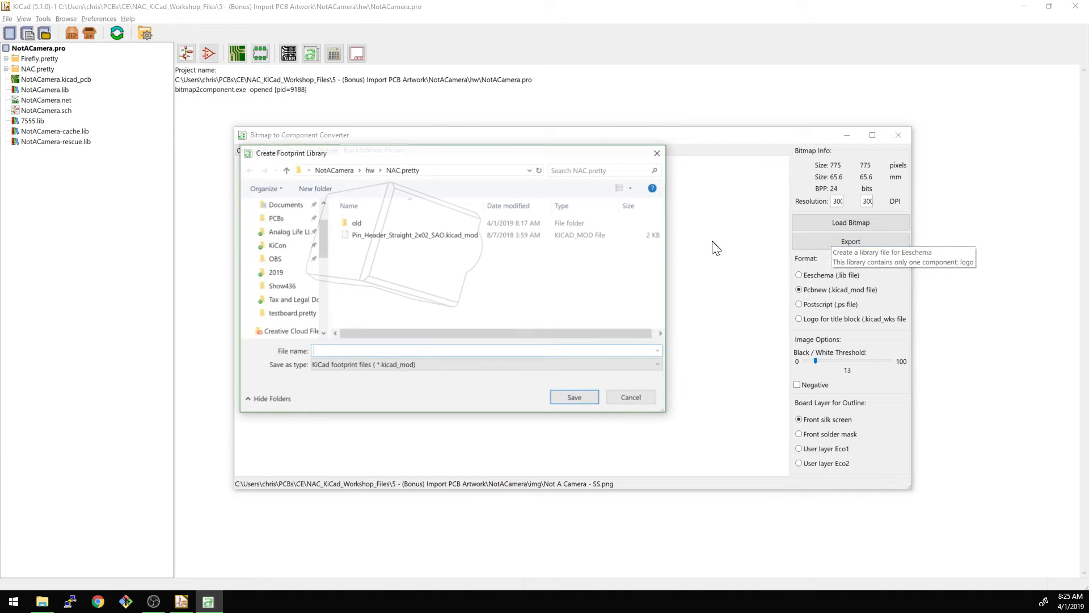
left_click(342, 171)
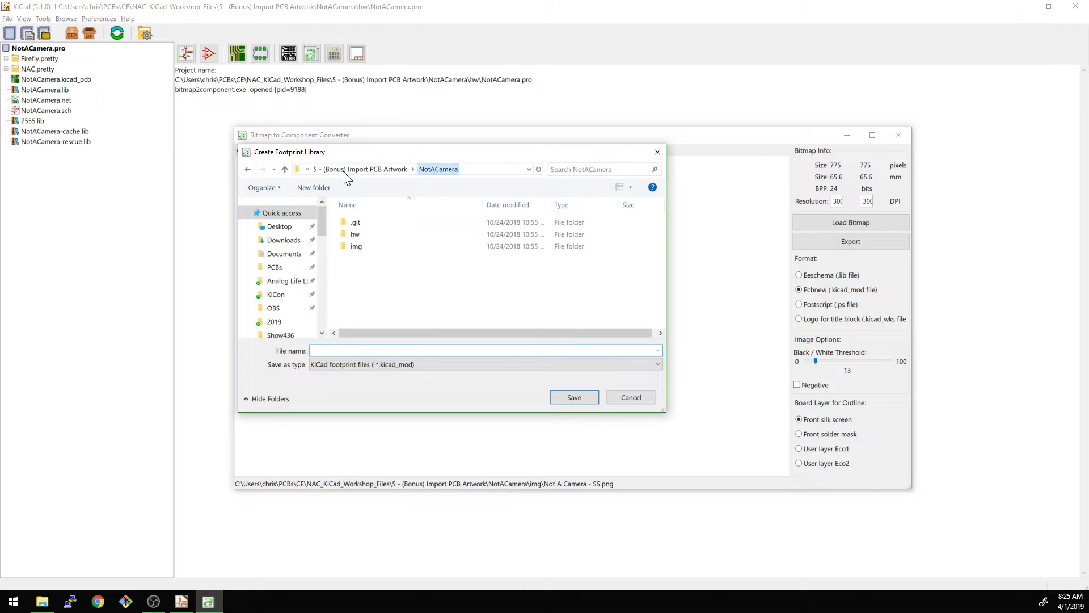
double_click(359, 232)
left_click(359, 233)
double_click(358, 233)
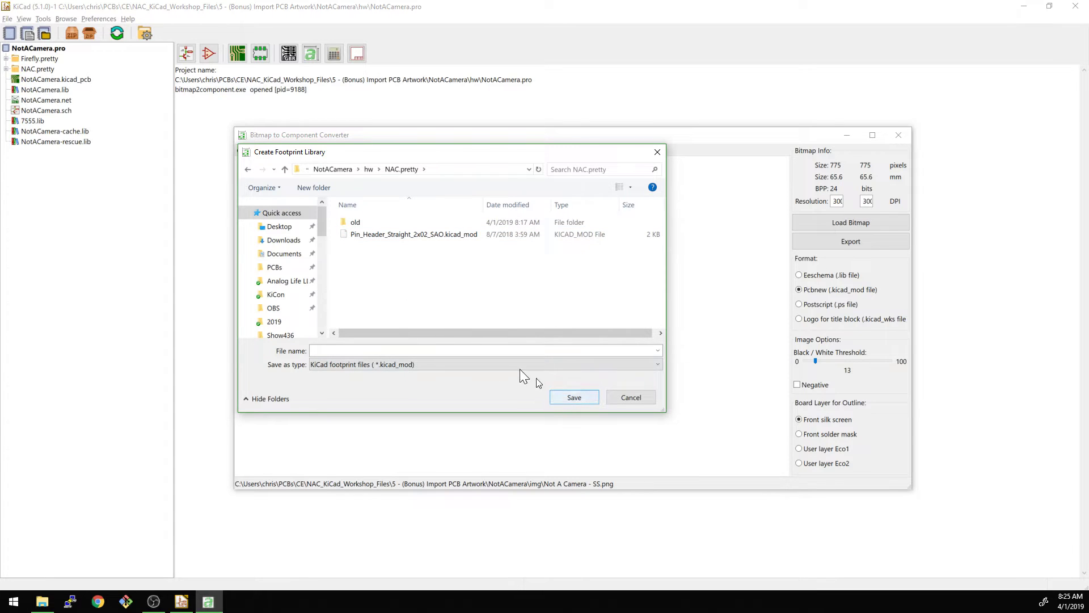
left_click(452, 350)
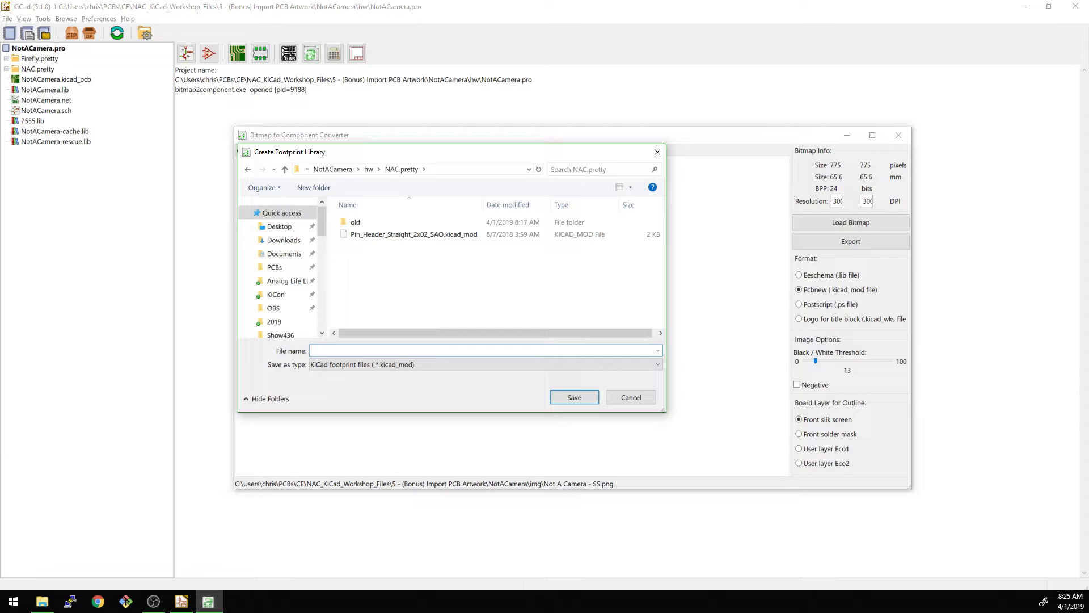
type("NAC_SA")
key("Return")
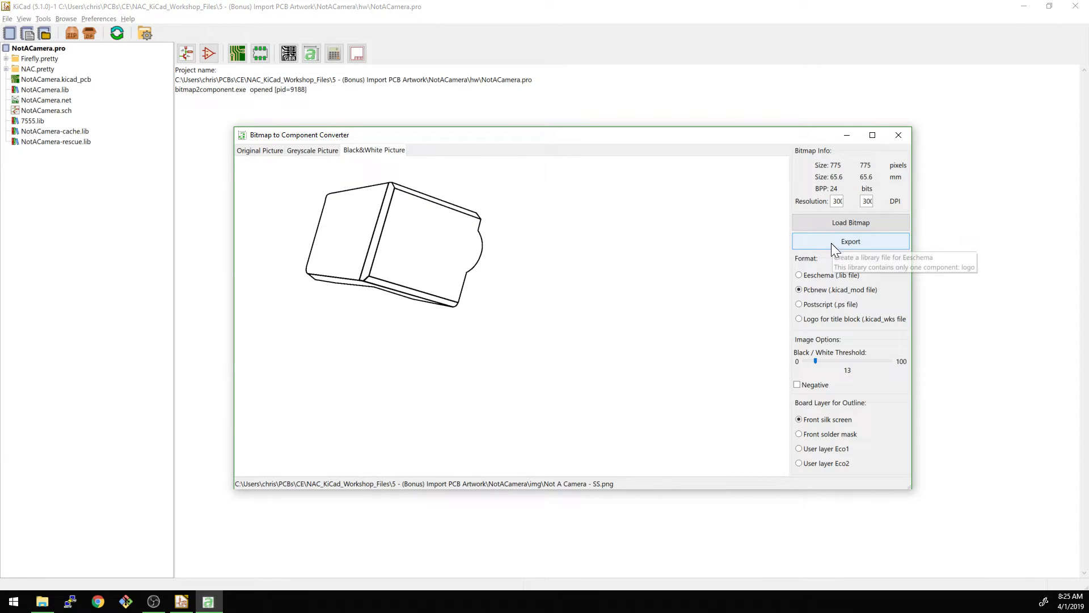
left_click(898, 134)
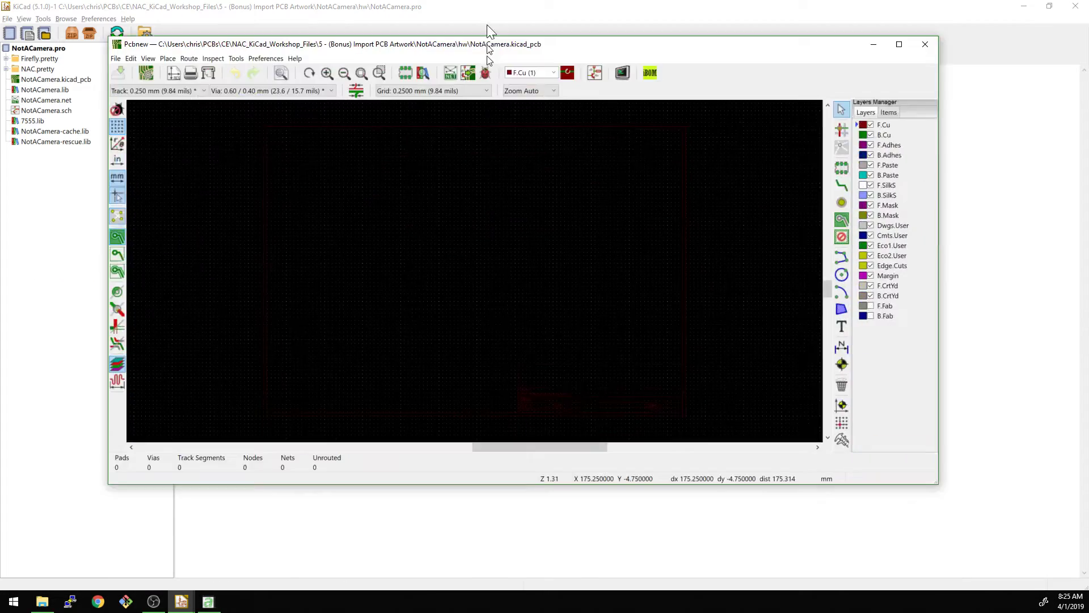
Delete the HopeRF entry from the project-specific footprint library table, keeping only NAC.
double_click(489, 38)
left_click(157, 19)
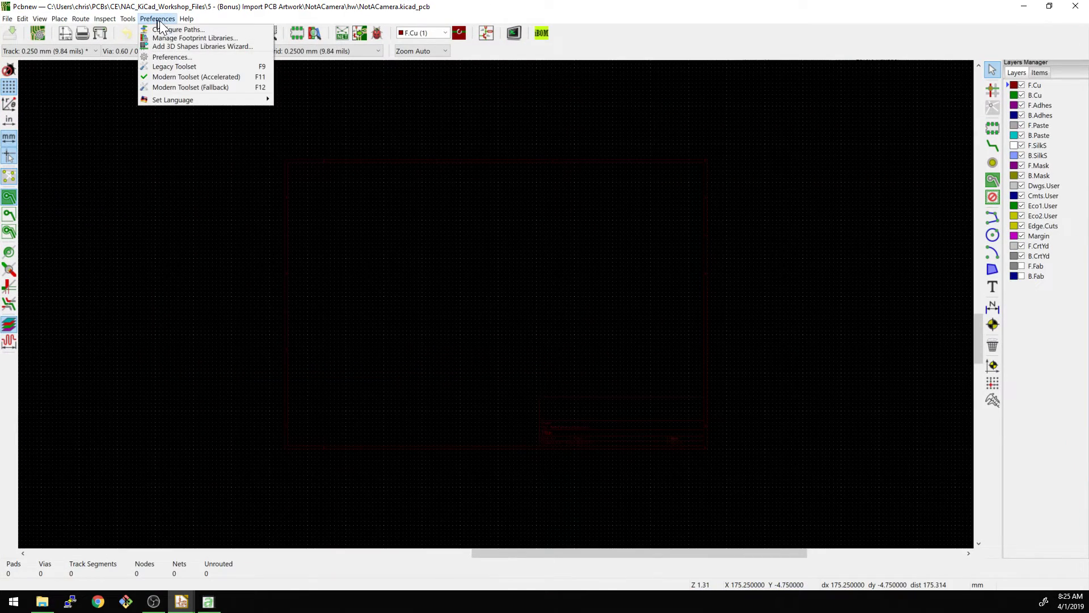
left_click(181, 38)
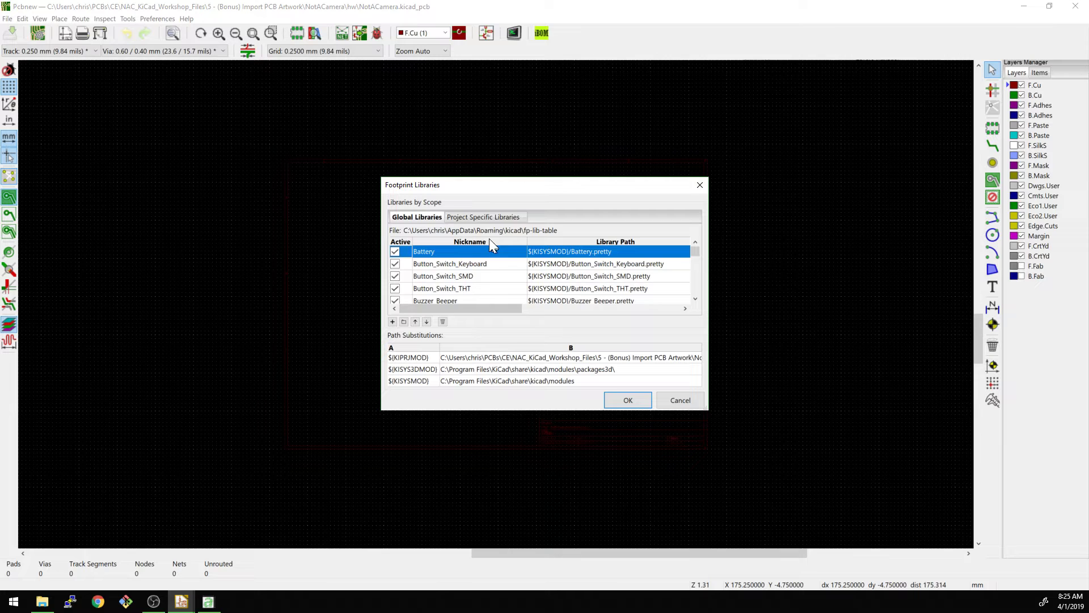
left_click(482, 218)
double_click(424, 264)
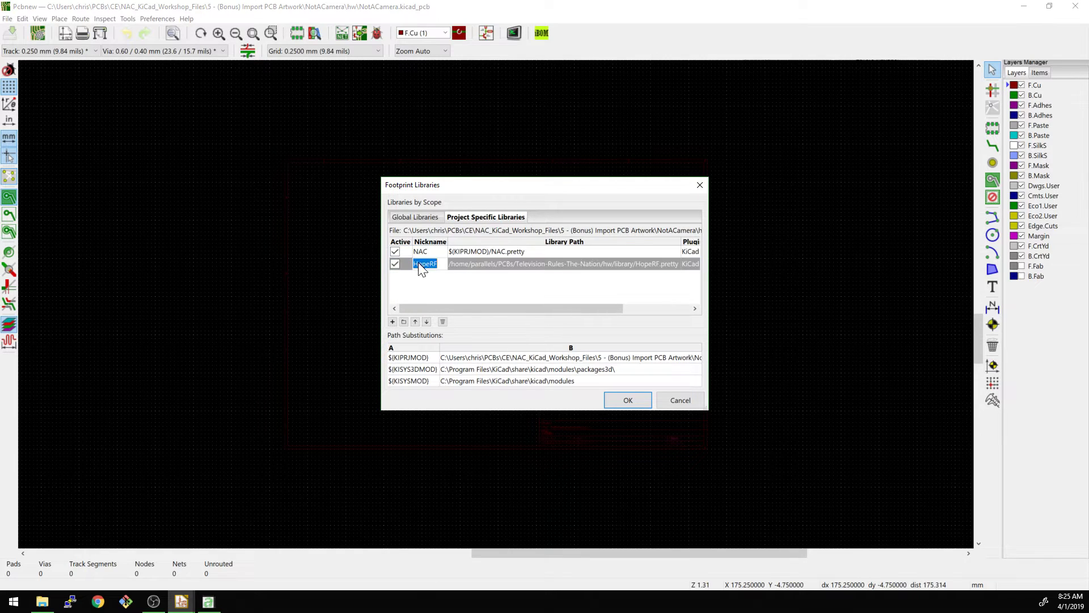
left_click(443, 321)
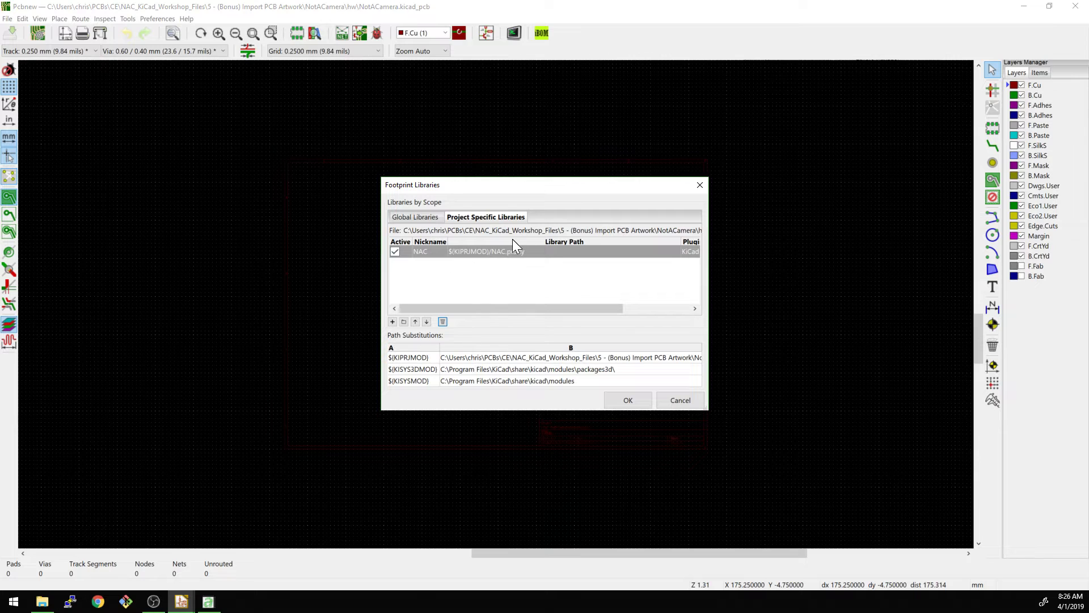
left_click(627, 401)
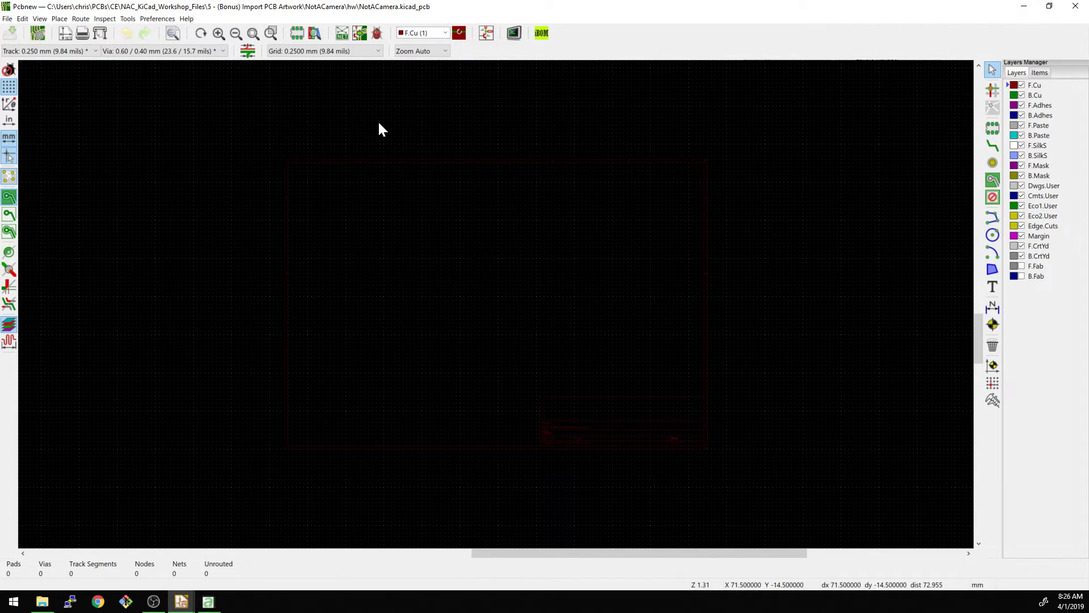
Add a footprint to the board, choosing NAC_SS from the NAC library.
key("o")
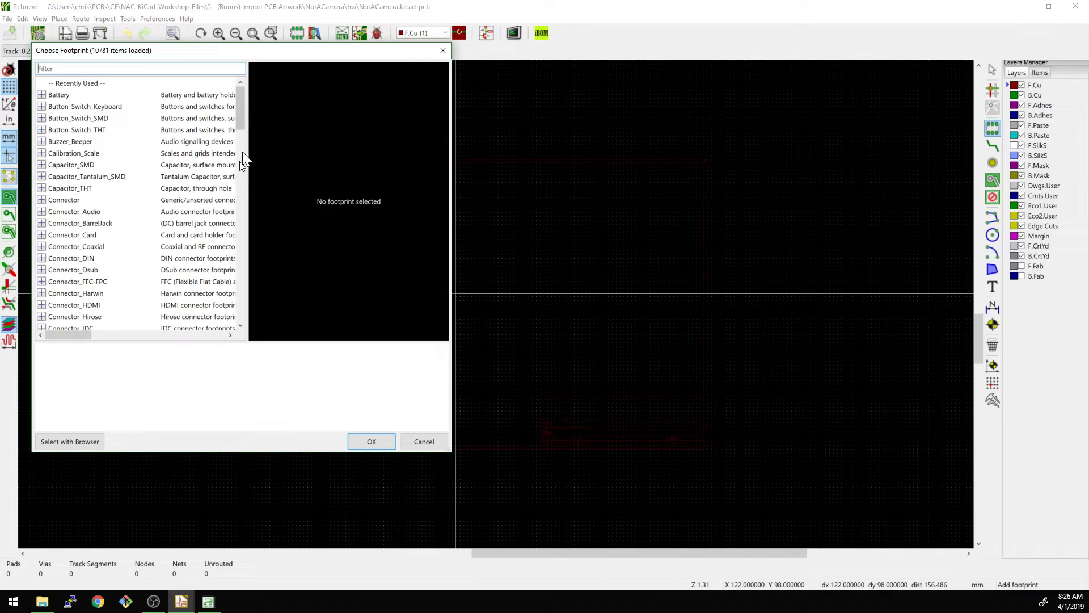
left_click_drag(243, 107, 248, 212)
double_click(55, 270)
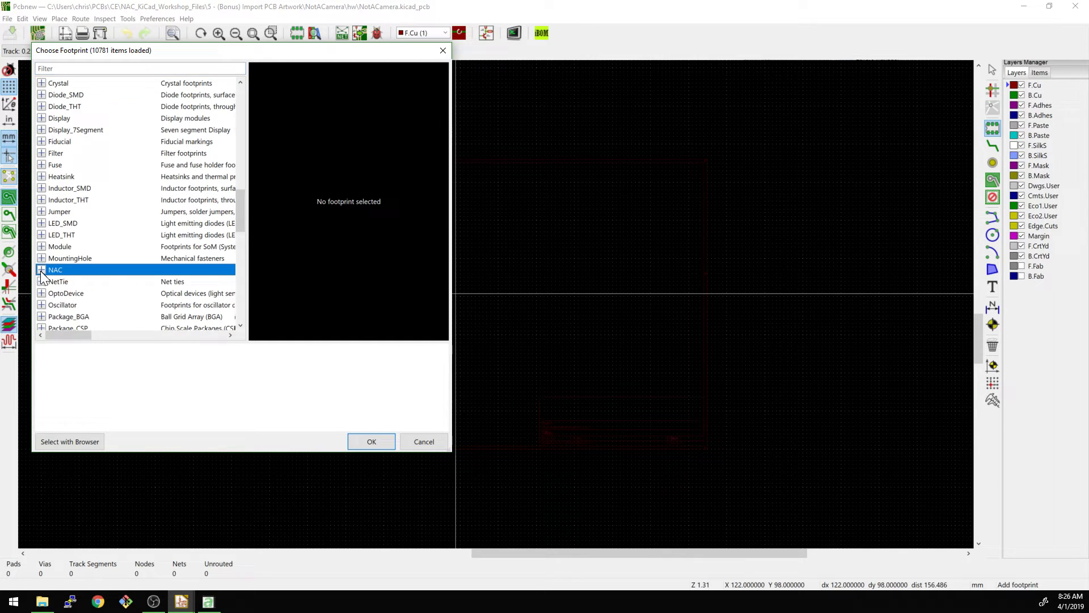
left_click(68, 281)
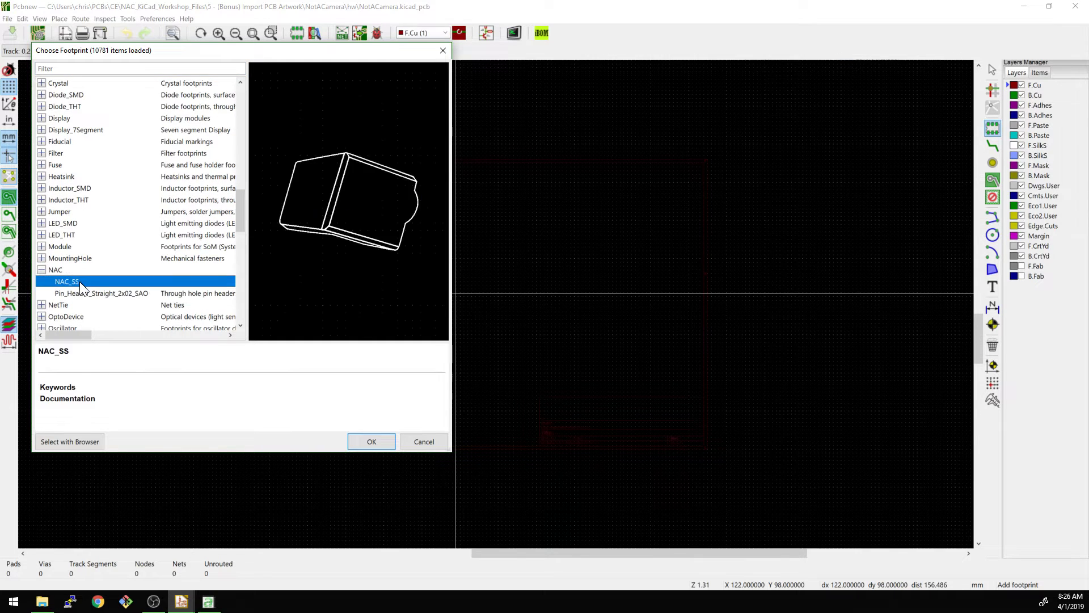
left_click(367, 441)
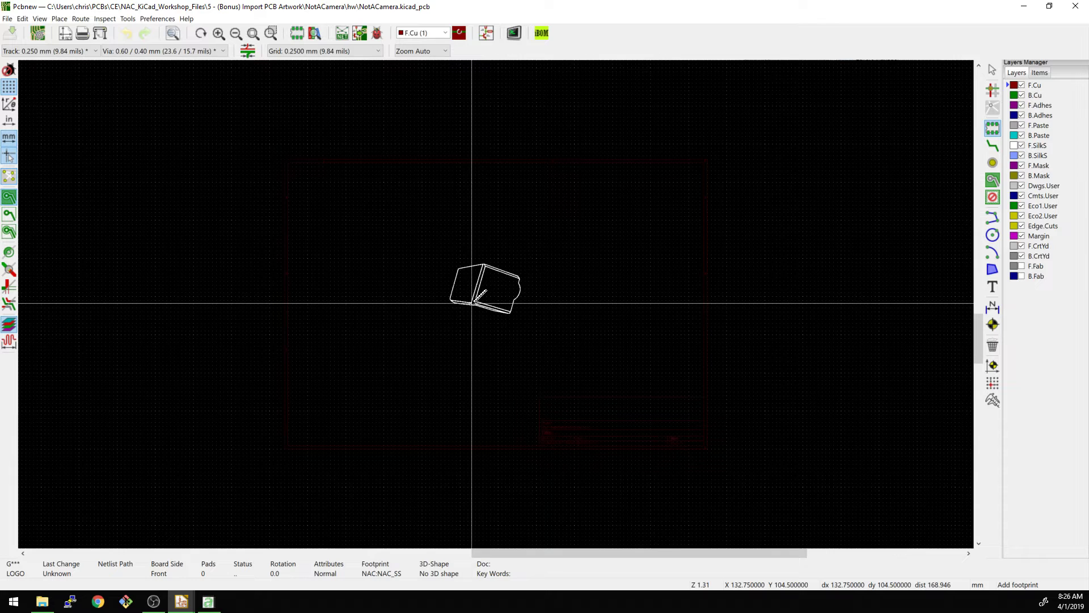
Place the NAC_SS camera outline footprint on the board.
scroll(482, 292, "up", 3)
scroll(496, 304, "down", 6)
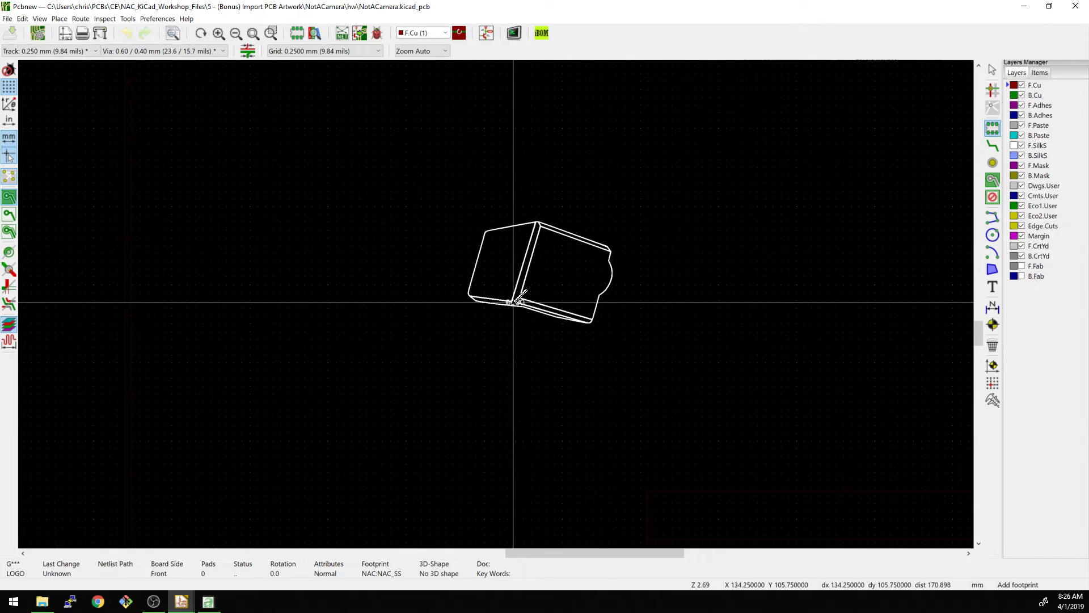
scroll(495, 303, "up", 3)
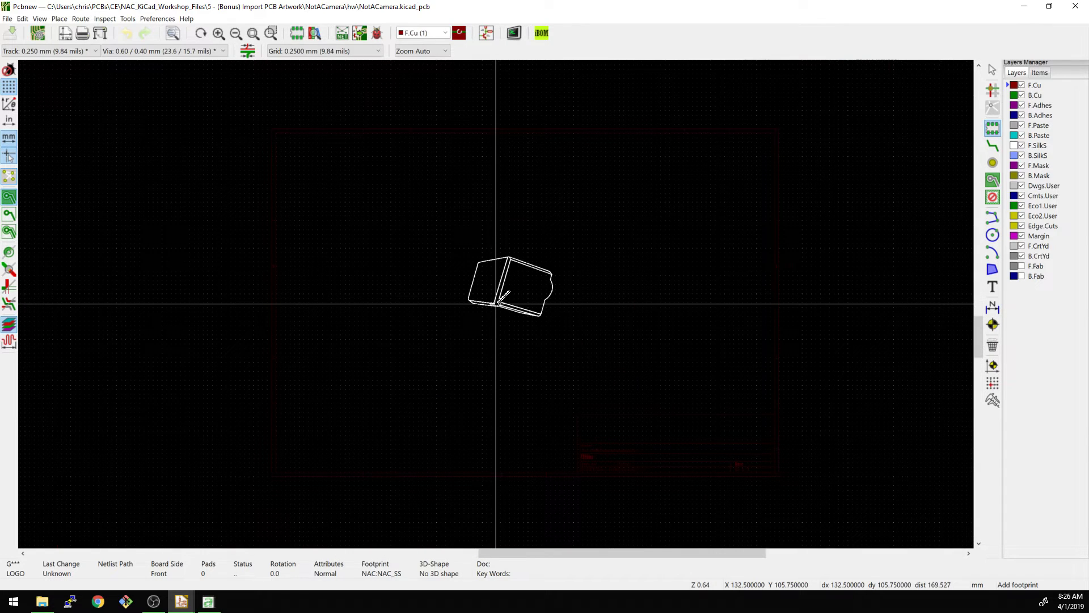
scroll(496, 303, "up", 3)
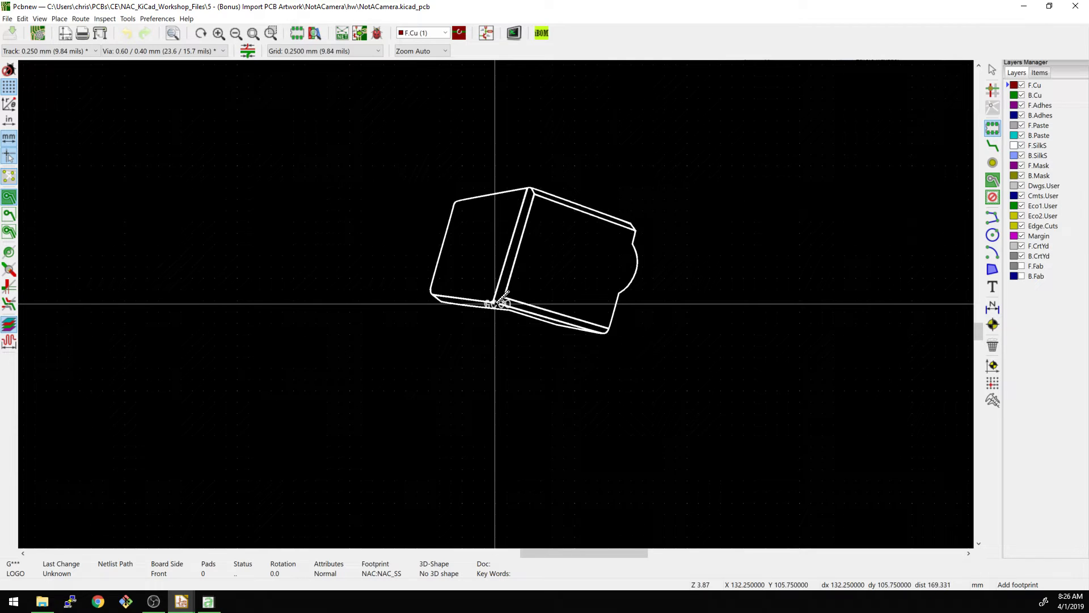
key("space")
left_click(502, 297)
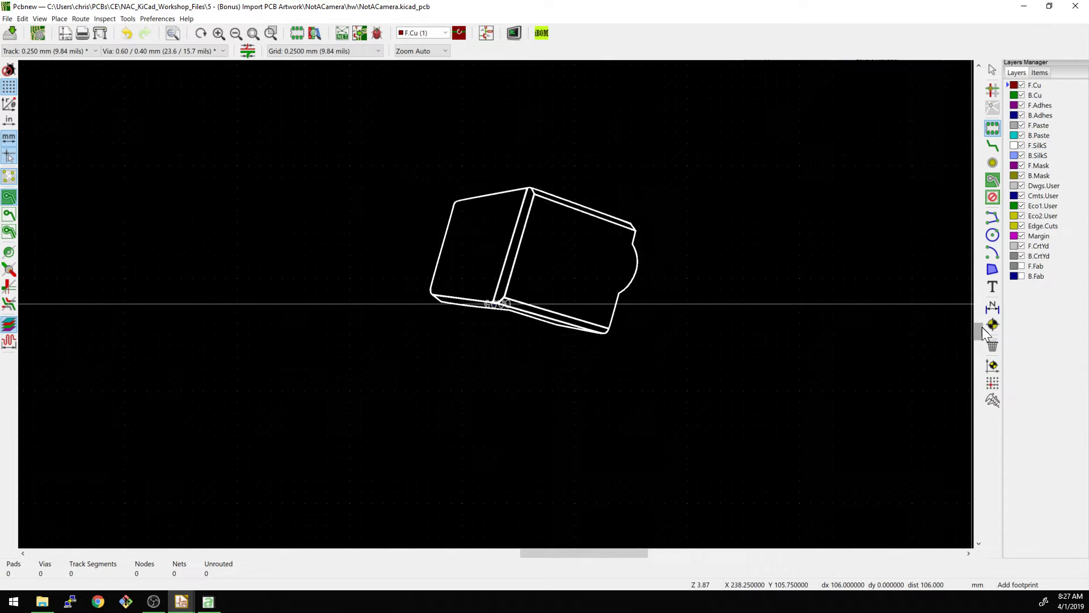
Switch the grid to 5 mm and check the outline footprint's position.
left_click(992, 384)
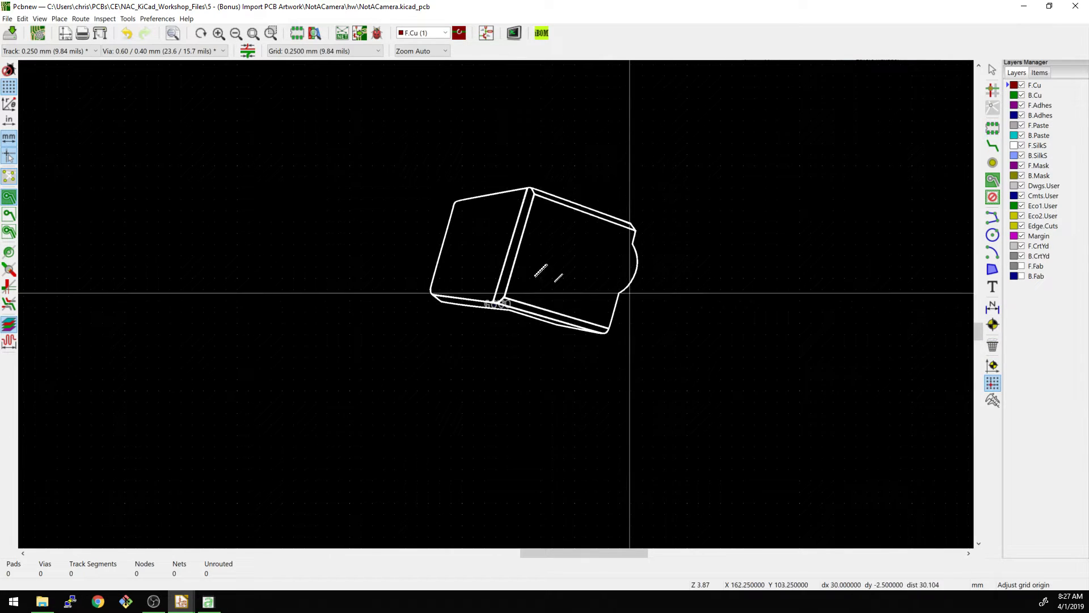
scroll(502, 297, "up", 5)
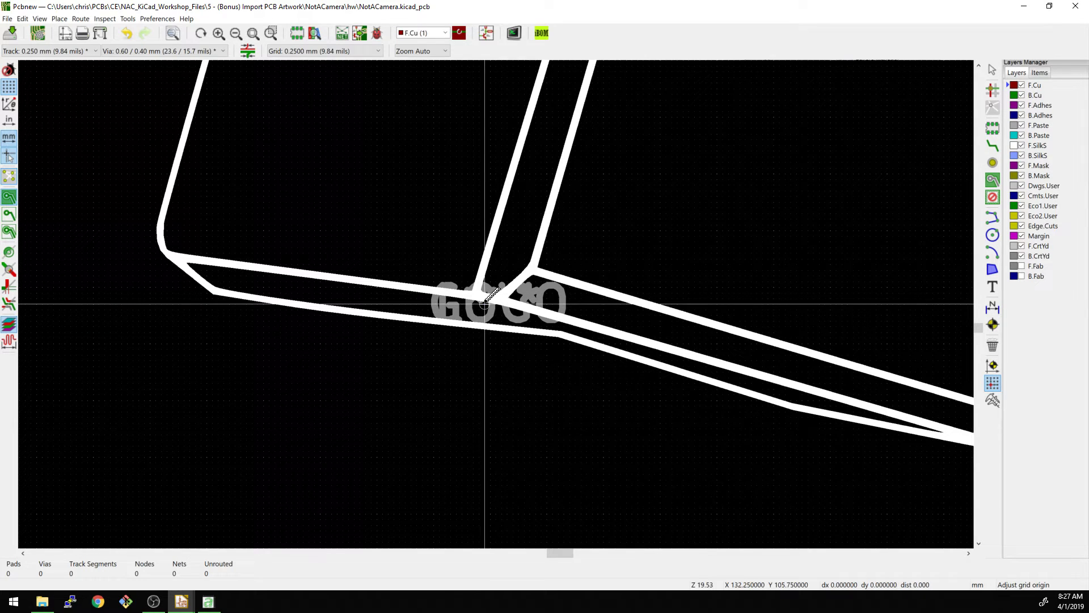
scroll(618, 397, "down", 1)
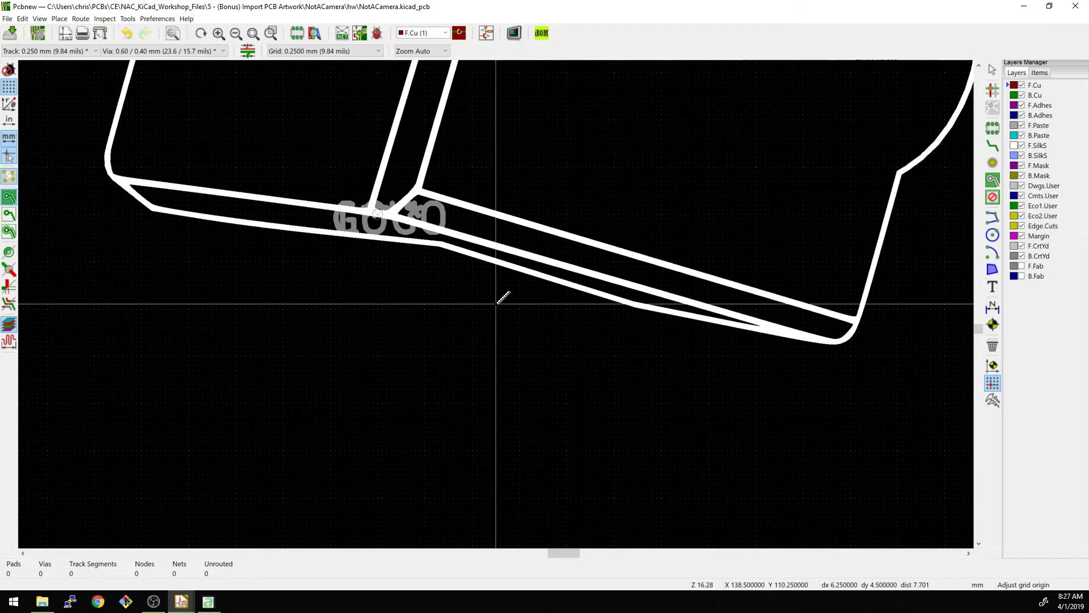
key("Escape")
right_click(455, 306)
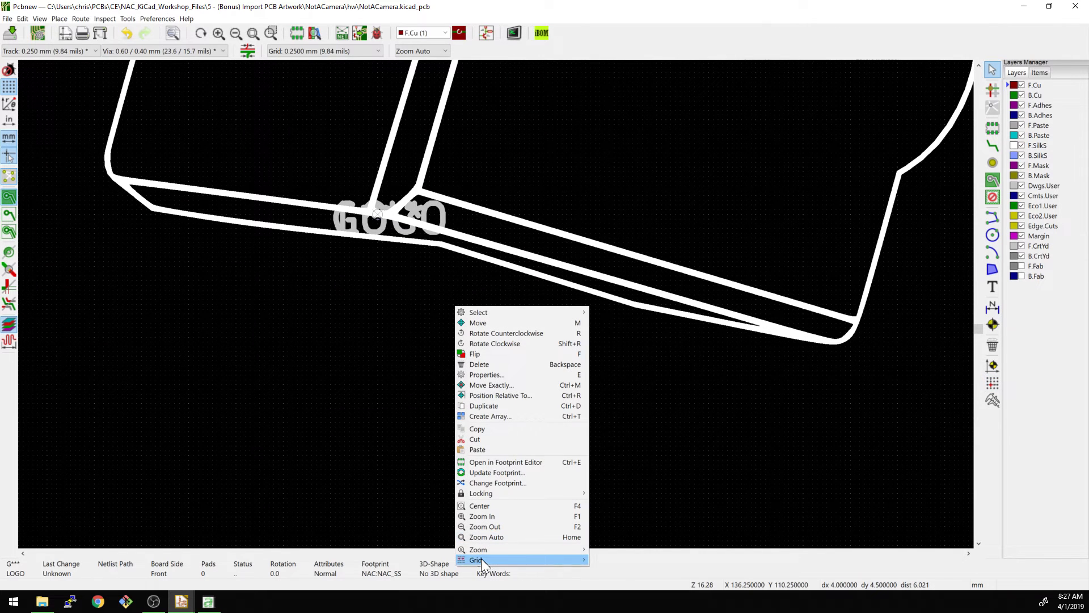
mouse_move(482, 560)
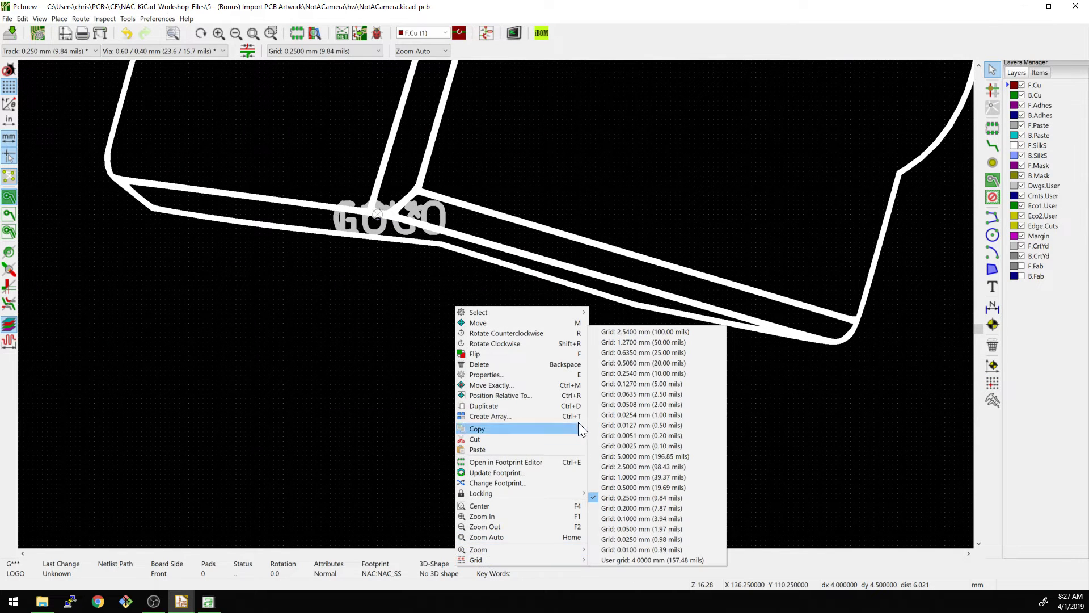
left_click(618, 457)
scroll(511, 318, "down", 5)
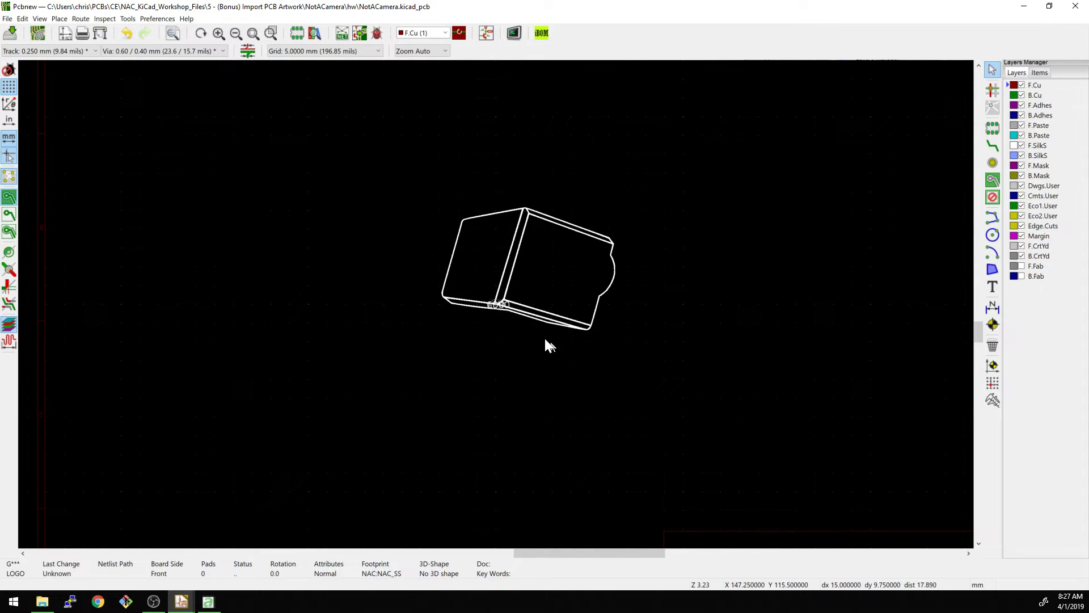
key("space")
mouse_move(502, 305)
left_mouse_down()
mouse_move(647, 316)
mouse_move(497, 308)
left_mouse_up()
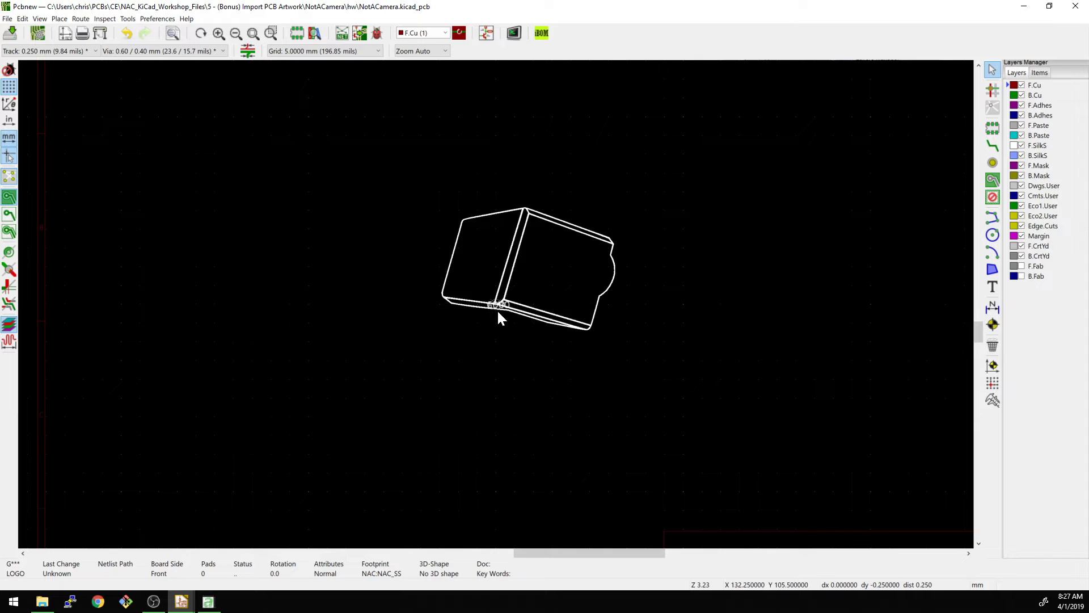
left_click(506, 350)
scroll(496, 308, "down", 1)
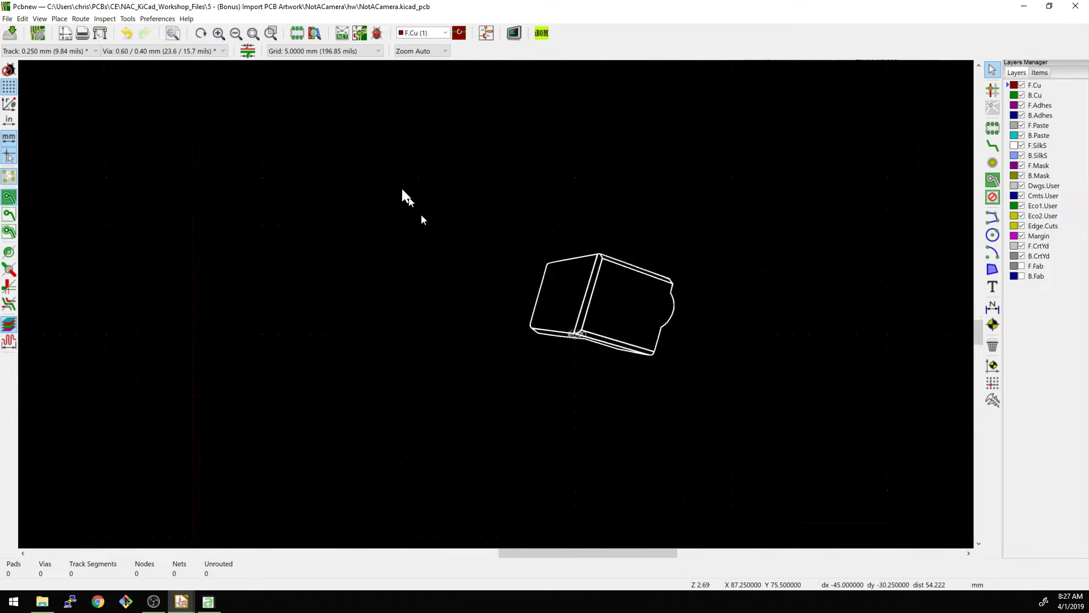
Load Not A Camera - CU.png in the converter and export it as NAC_CU.
key("alt+Tab")
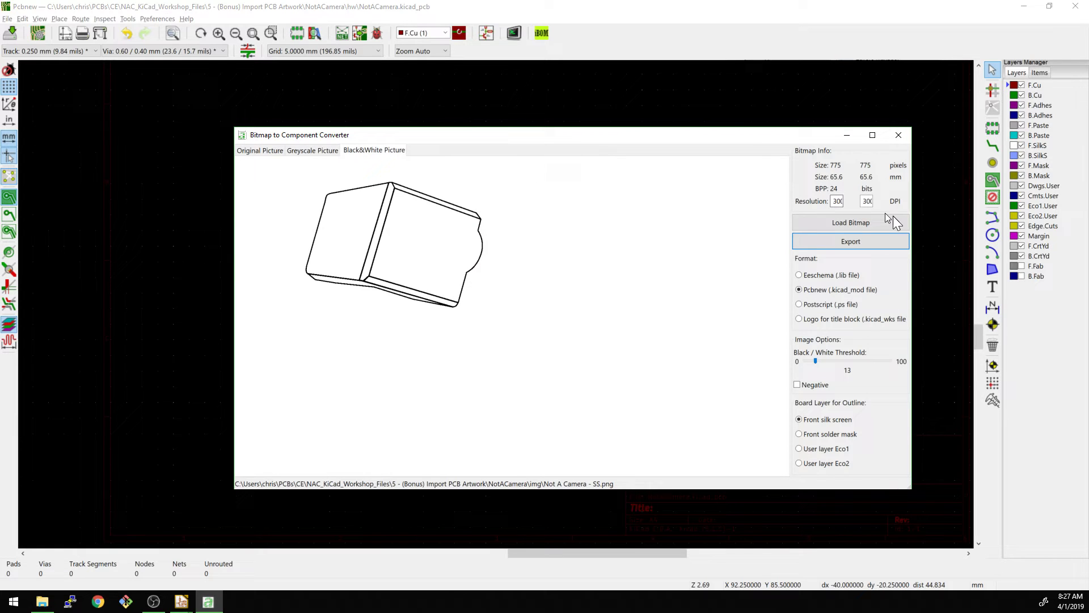
left_click(849, 224)
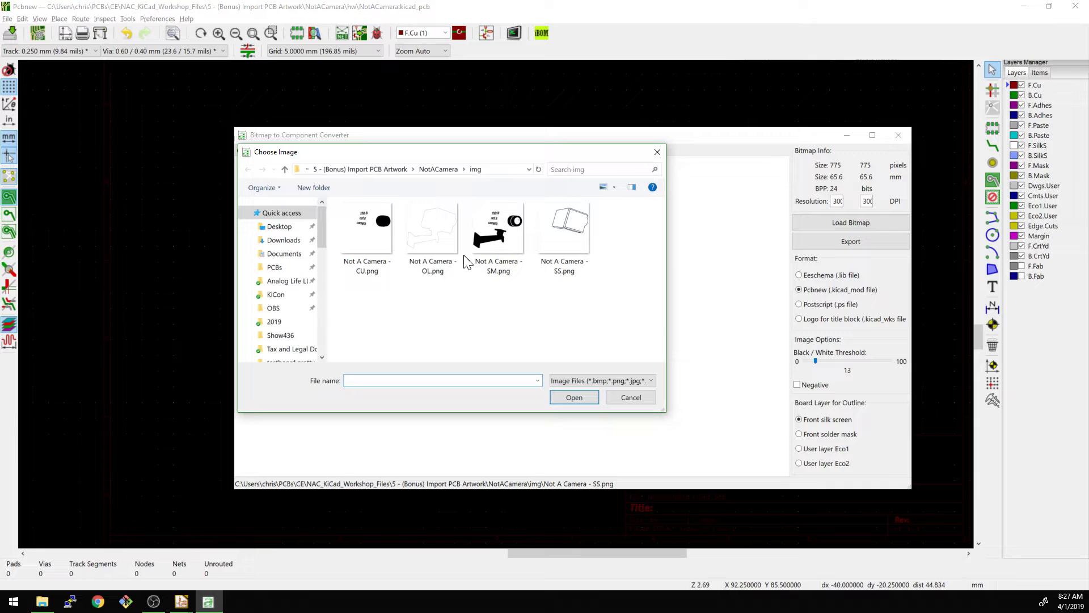
double_click(366, 250)
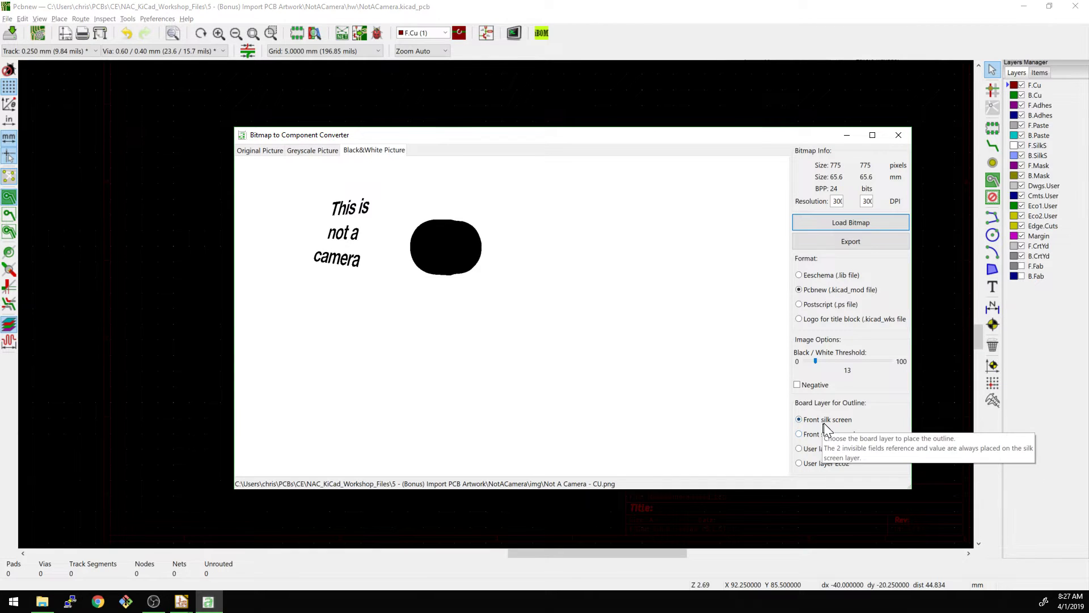
left_click(842, 246)
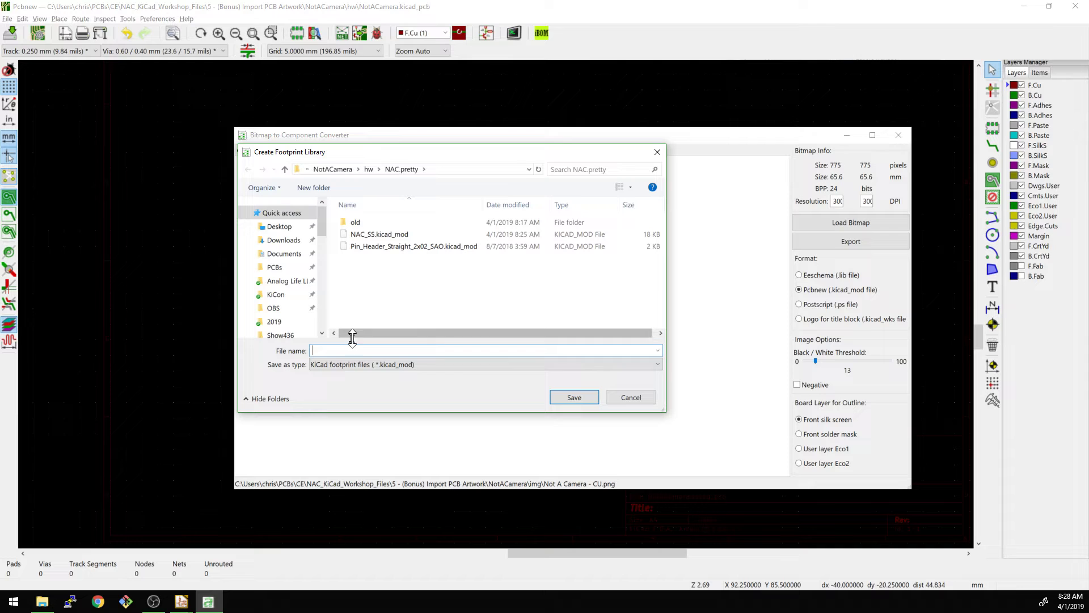
type("NAC_C")
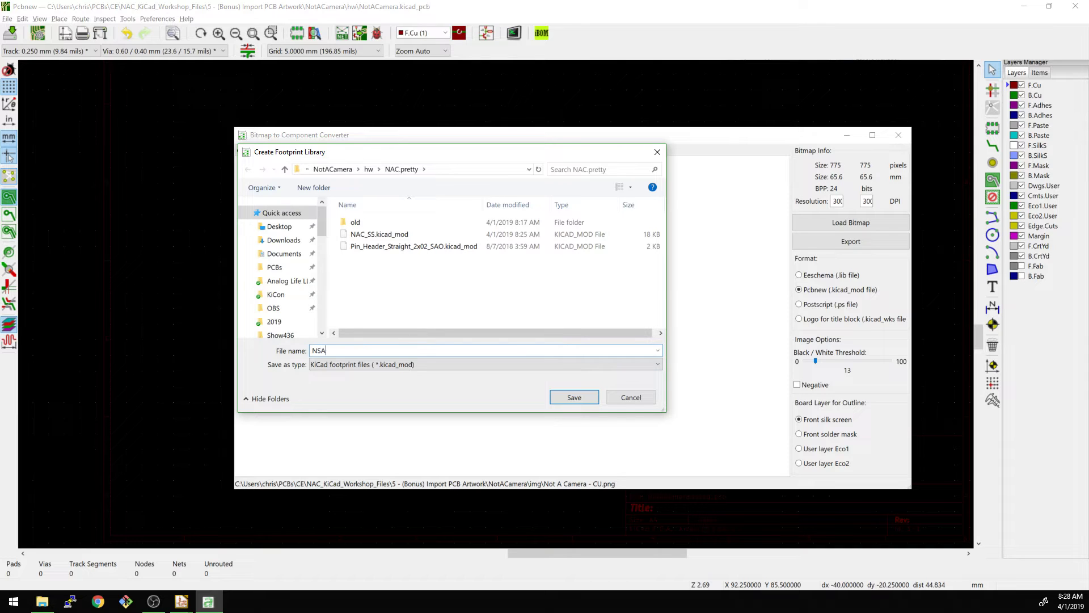
type("U")
key("Return")
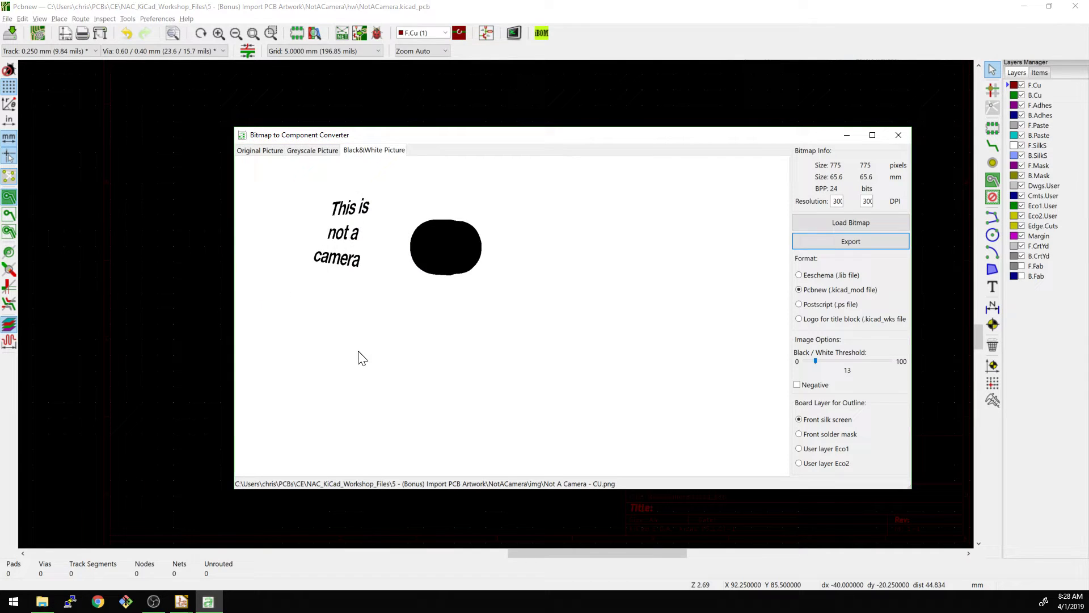
Load Not A Camera - SM.png, set the front solder mask layer, and export as NAC_SM.
left_click(851, 224)
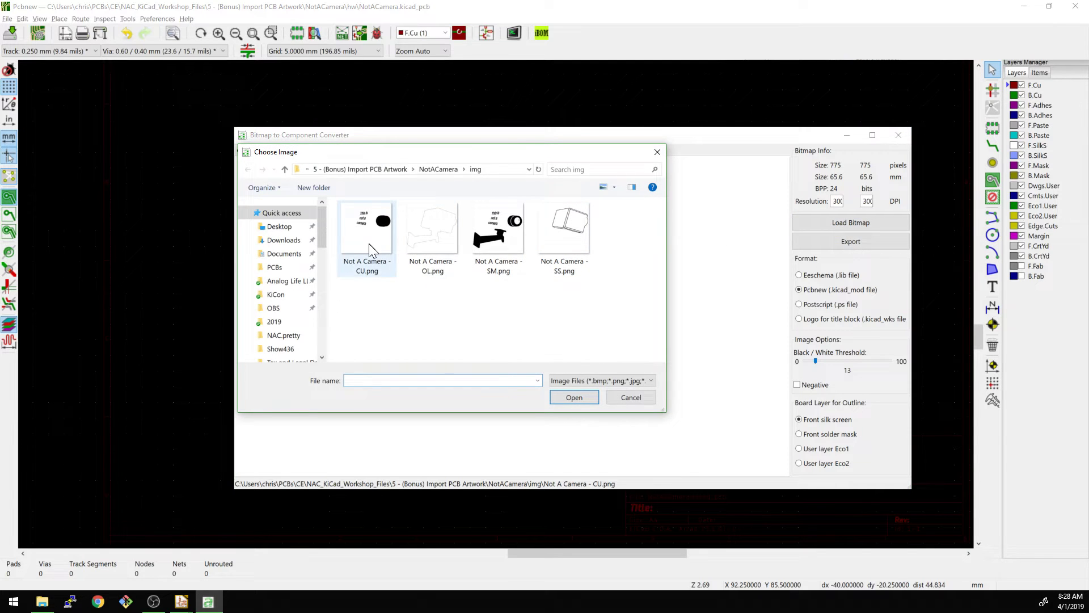
left_click(511, 244)
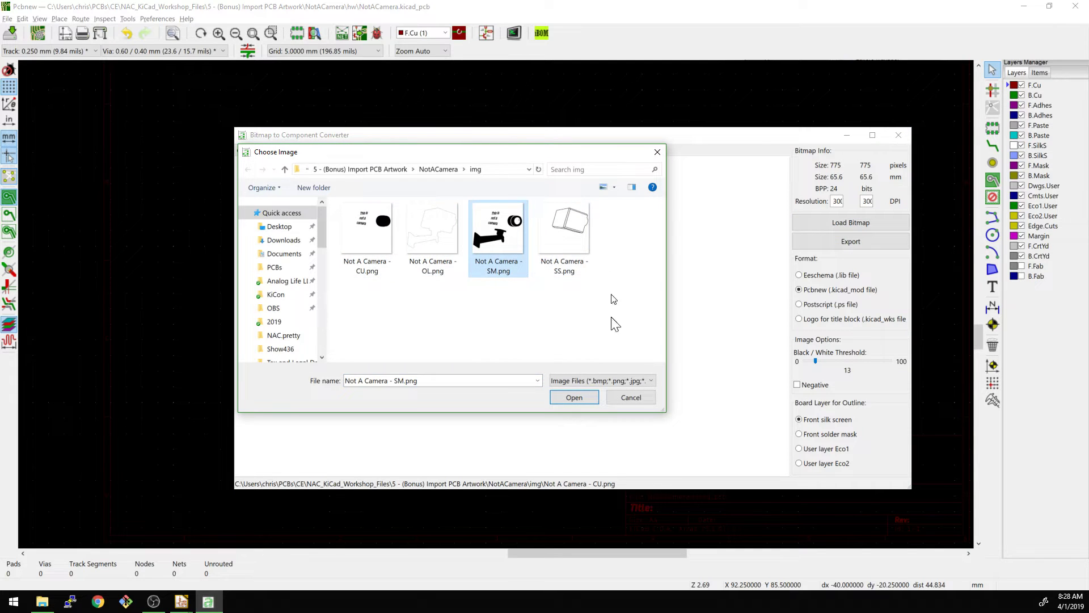
left_click(590, 396)
left_click(822, 434)
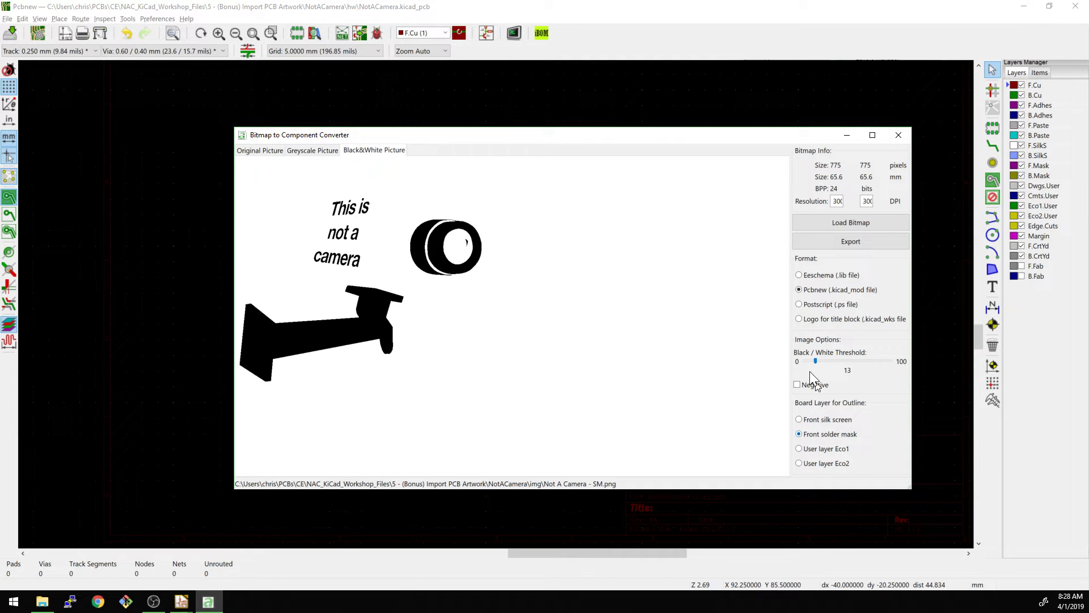
left_click(828, 240)
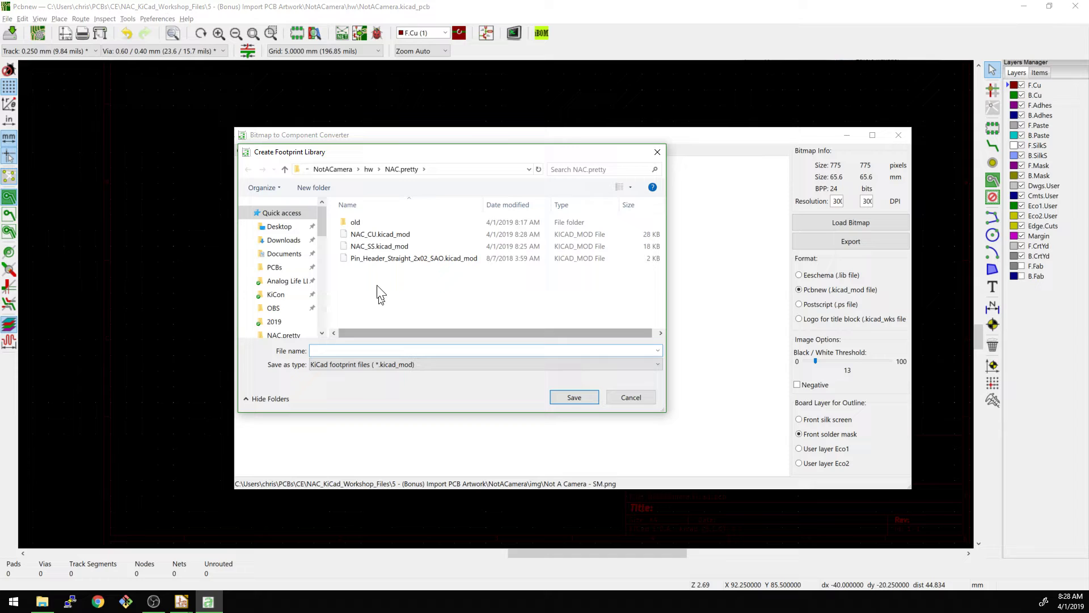
type("NAC_")
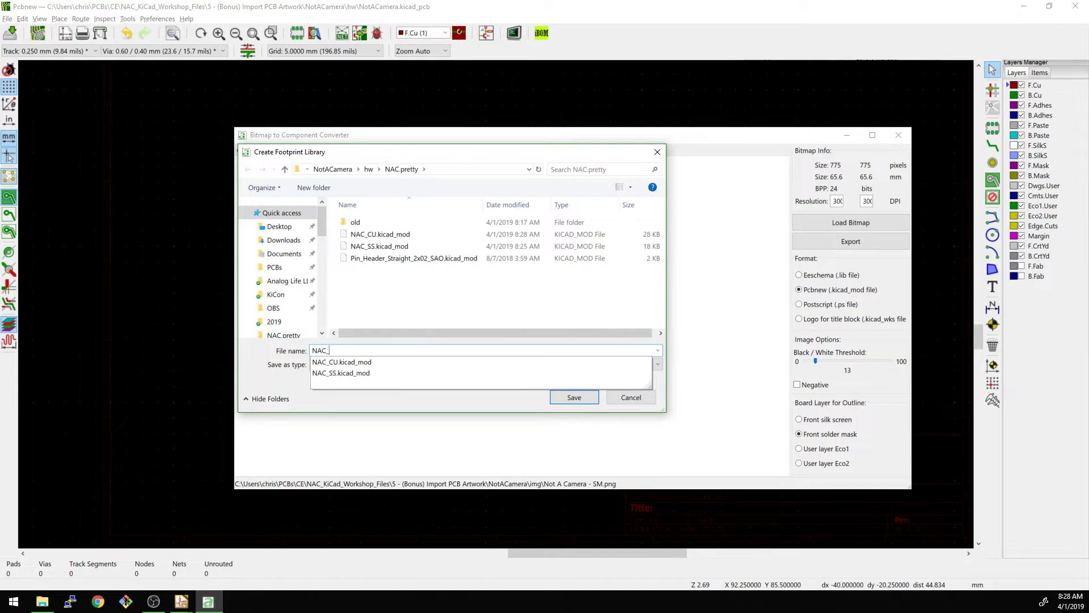
type("SM")
key("Return")
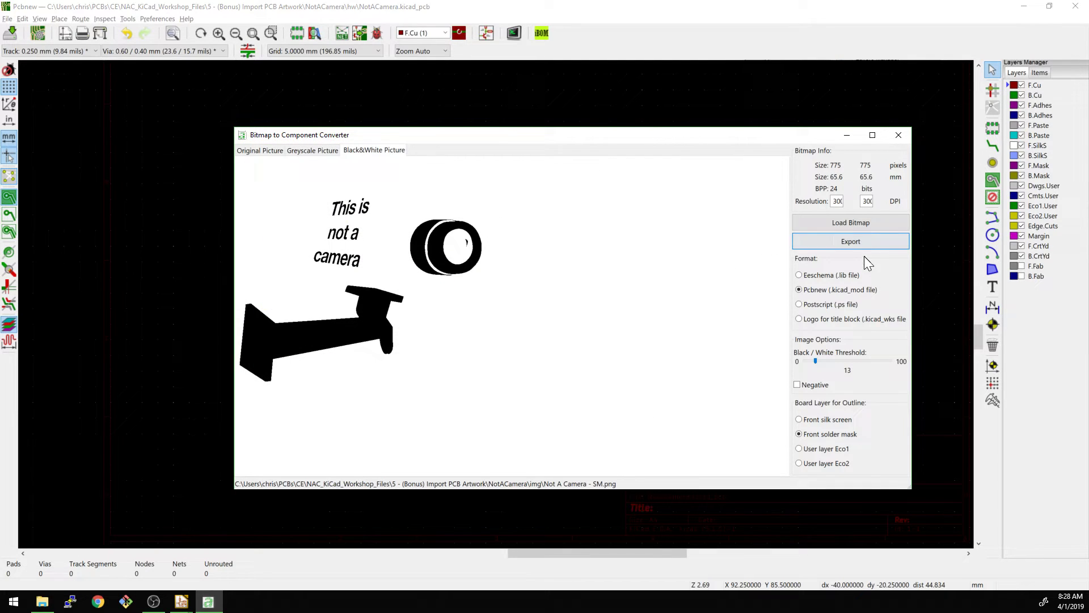
Load Not A Camera - OL.png, export it to NAC.pretty as NAC_OL, and close the converter.
left_click(849, 221)
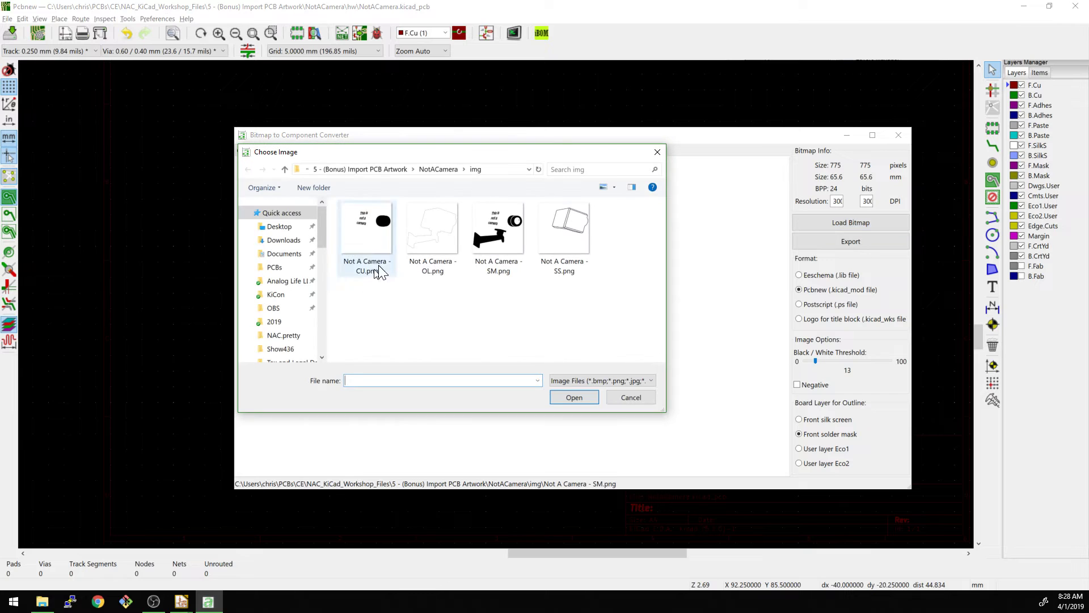
left_click(430, 237)
left_click(570, 398)
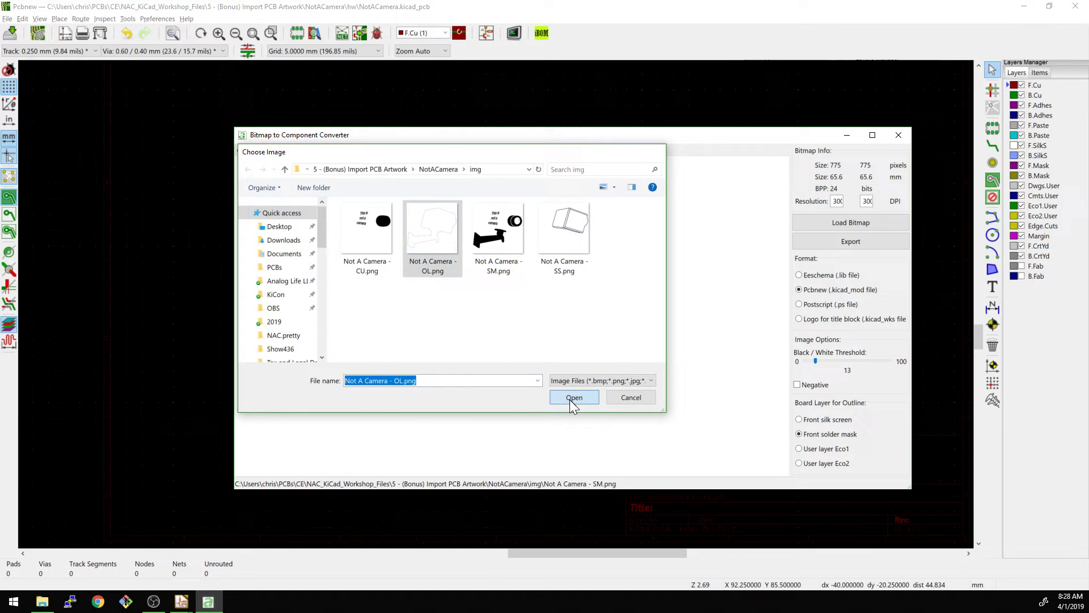
left_click(843, 240)
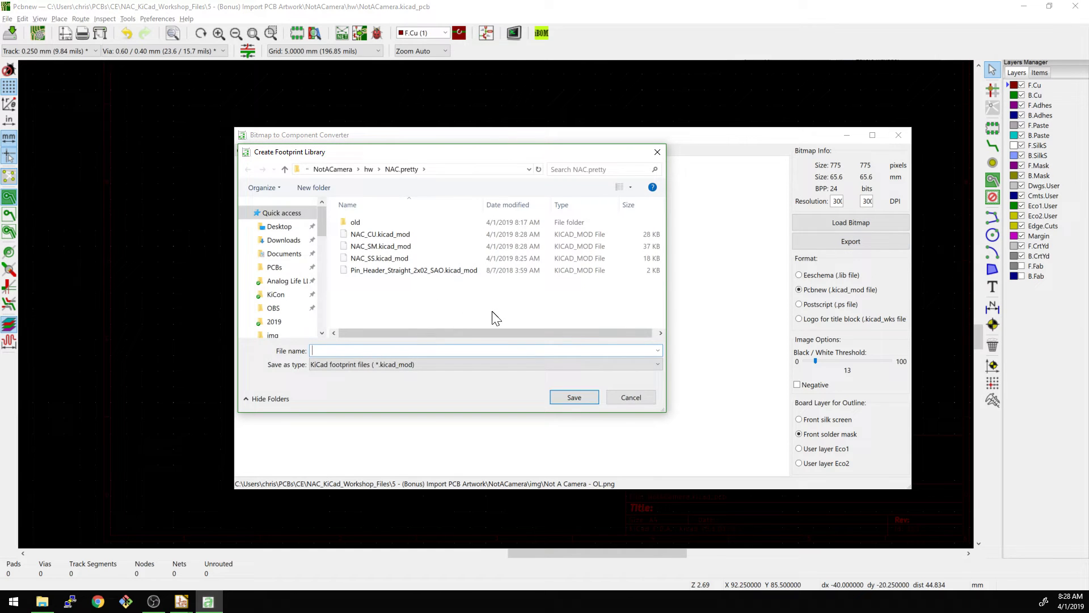
type("NAC_OL")
left_click(570, 399)
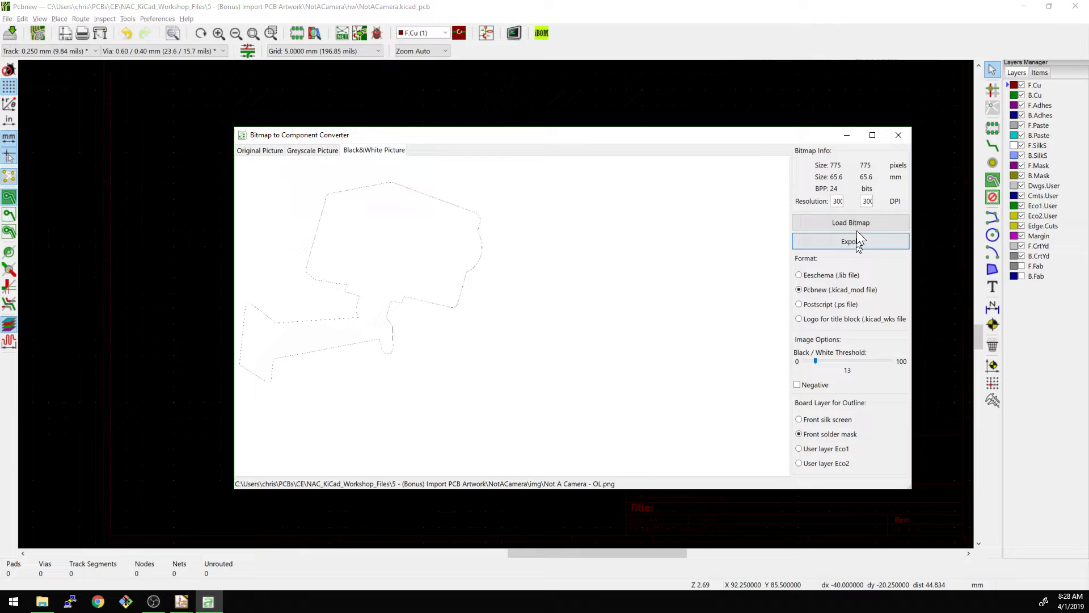
left_click(898, 135)
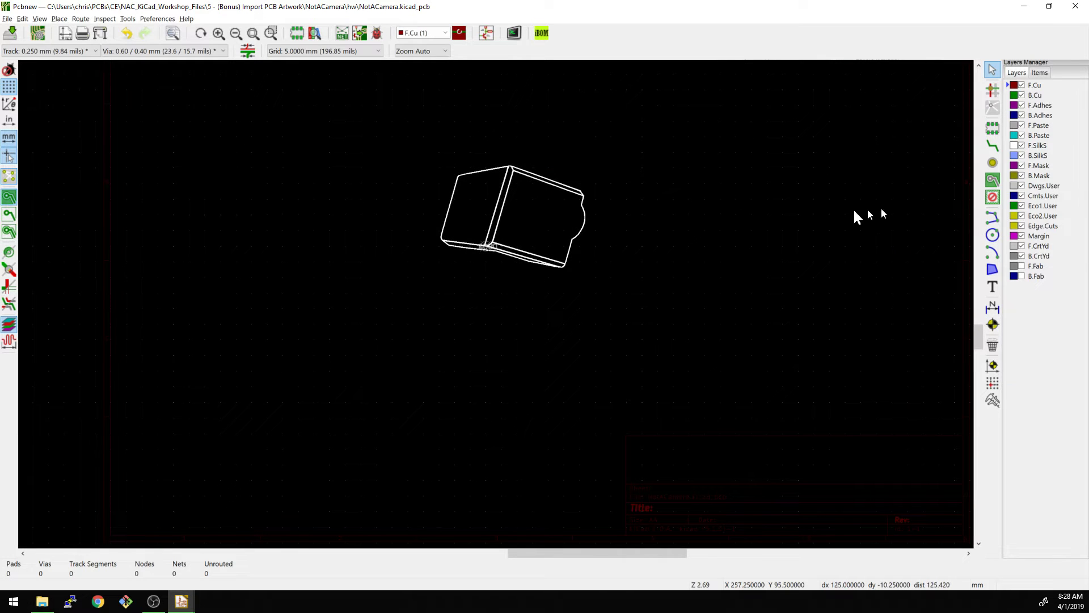
Open the Footprint Editor and expand the NAC library in the Libraries list.
scroll(857, 215, "left", 2, "ctrl")
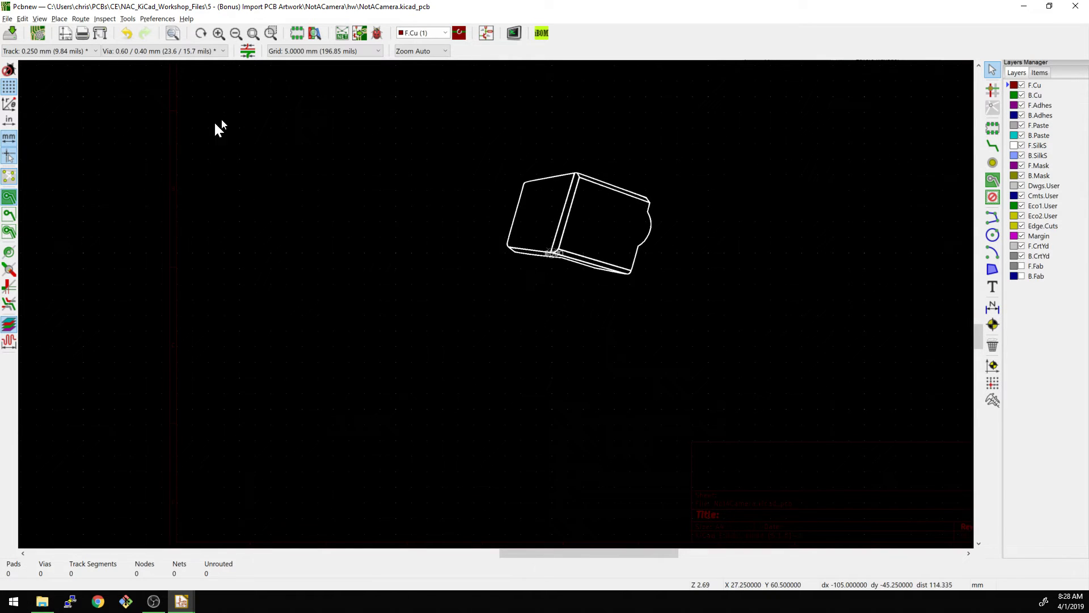
left_click(292, 35)
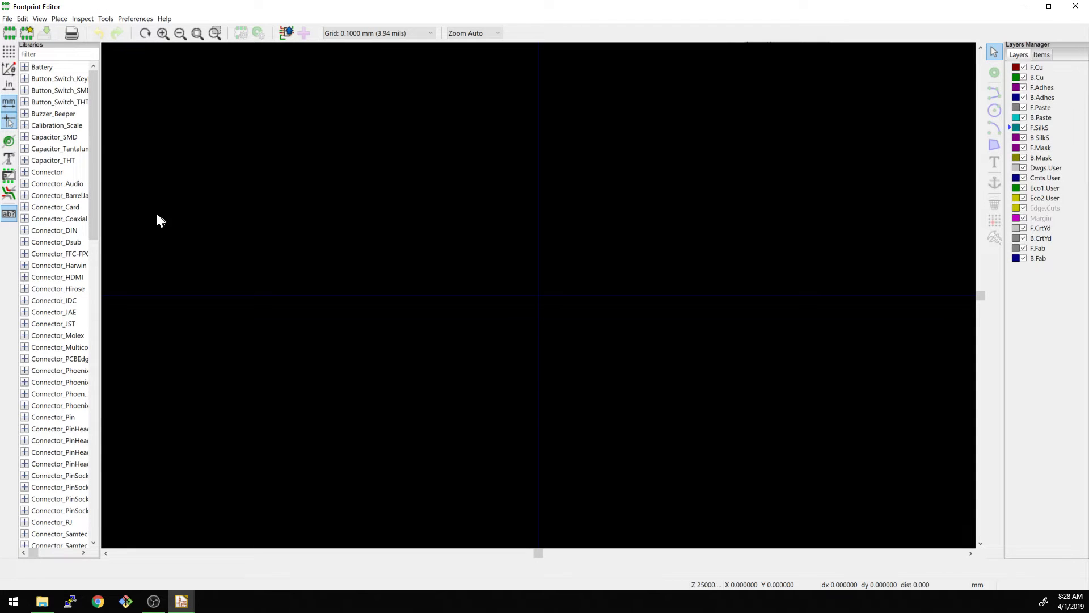
left_click_drag(94, 184, 97, 320)
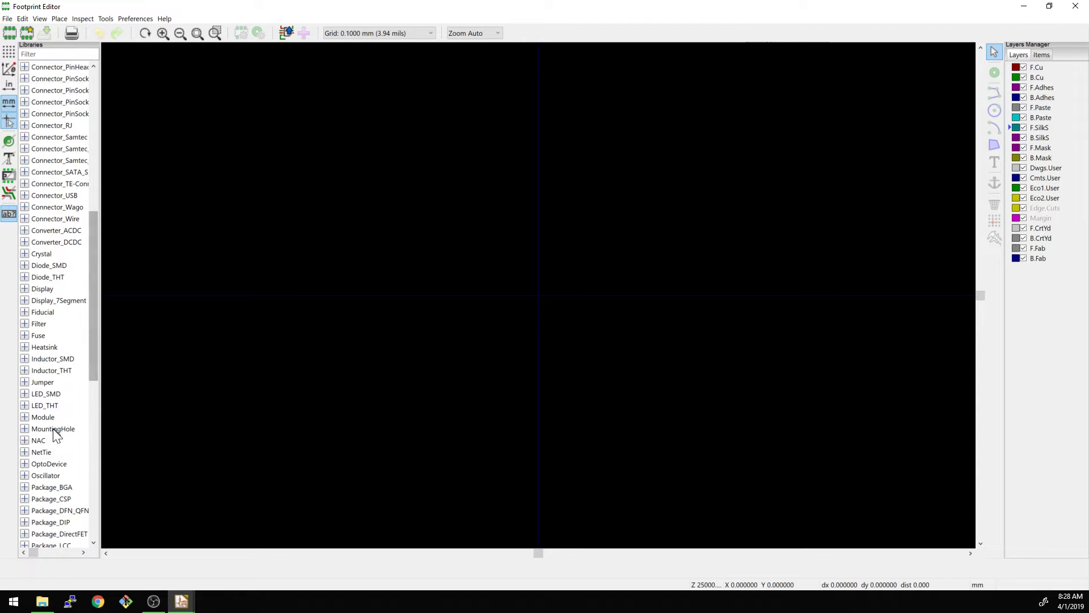
left_click(25, 440)
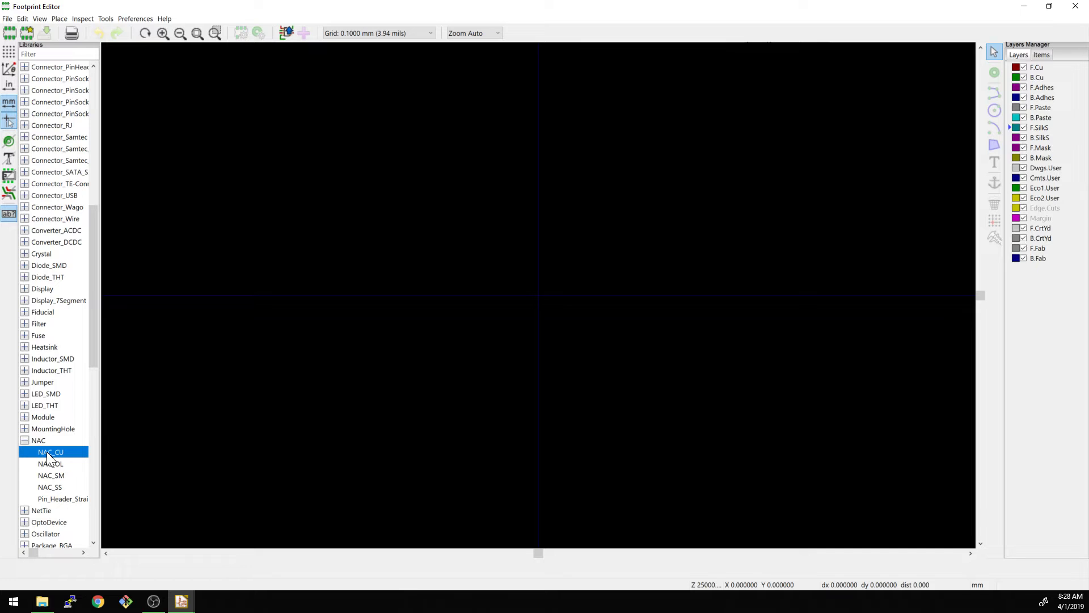
Open NAC_CU and inspect the oval silkscreen shape's properties.
double_click(46, 452)
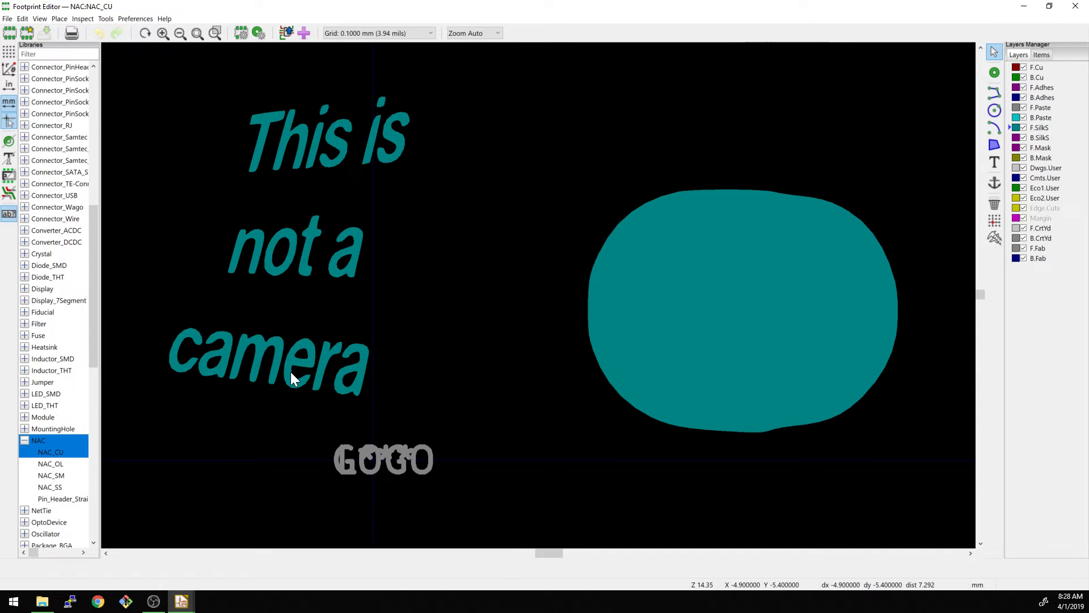
scroll(290, 372, "down", 3)
left_click_drag(426, 182, 856, 459)
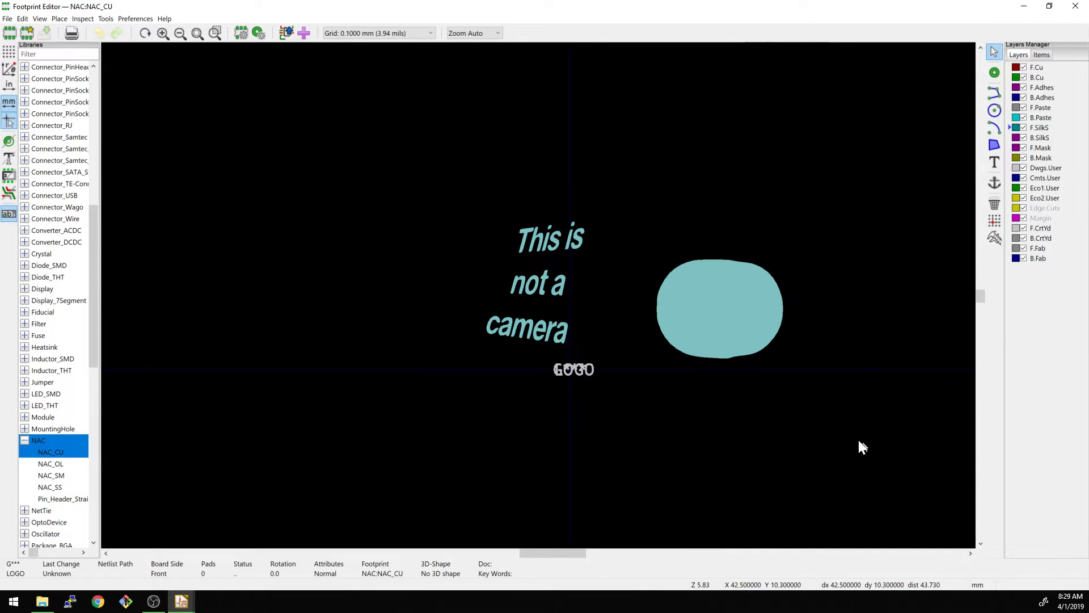
right_click(702, 327)
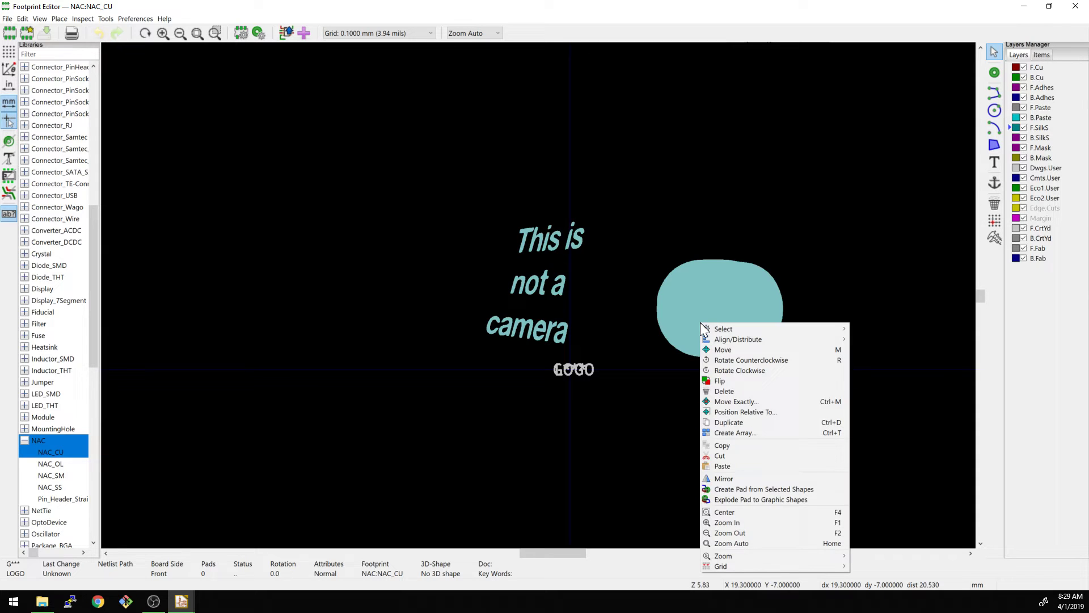
key("Escape")
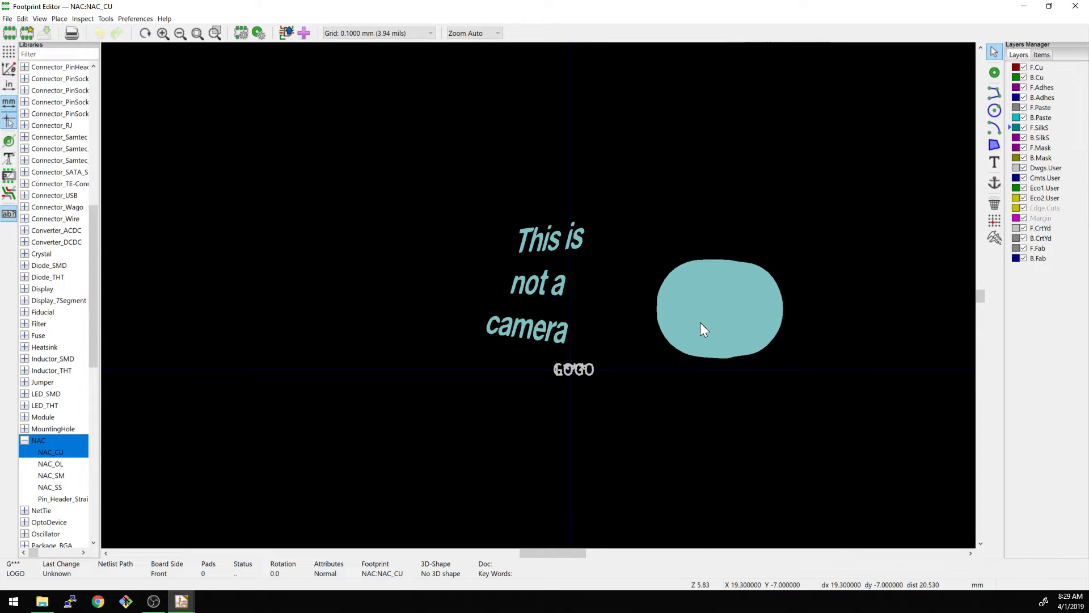
left_click(704, 328)
double_click(702, 314)
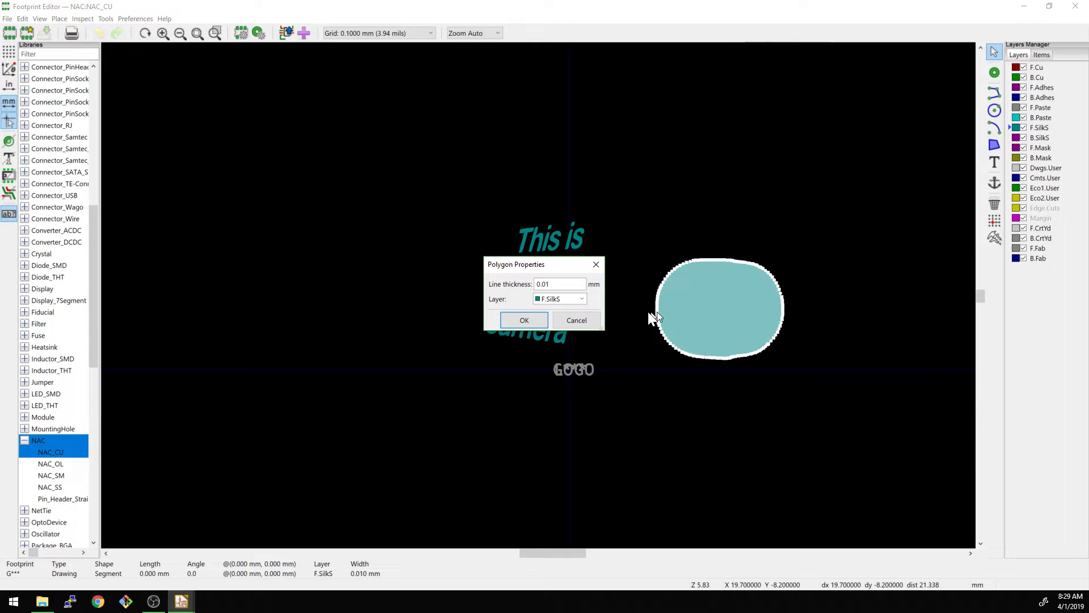
left_click(557, 299)
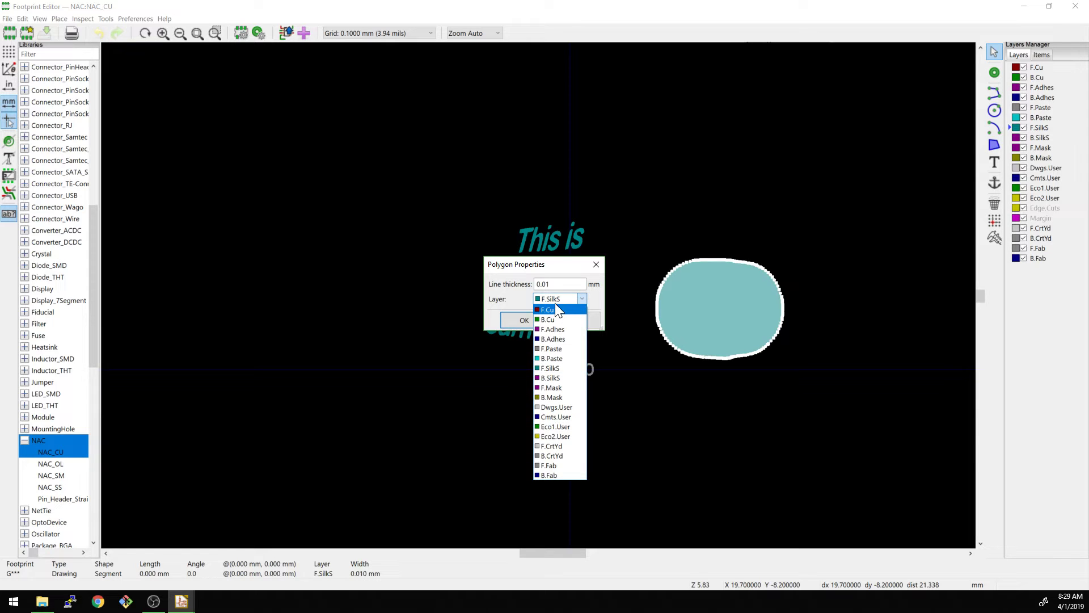
left_click(714, 301)
key("Escape")
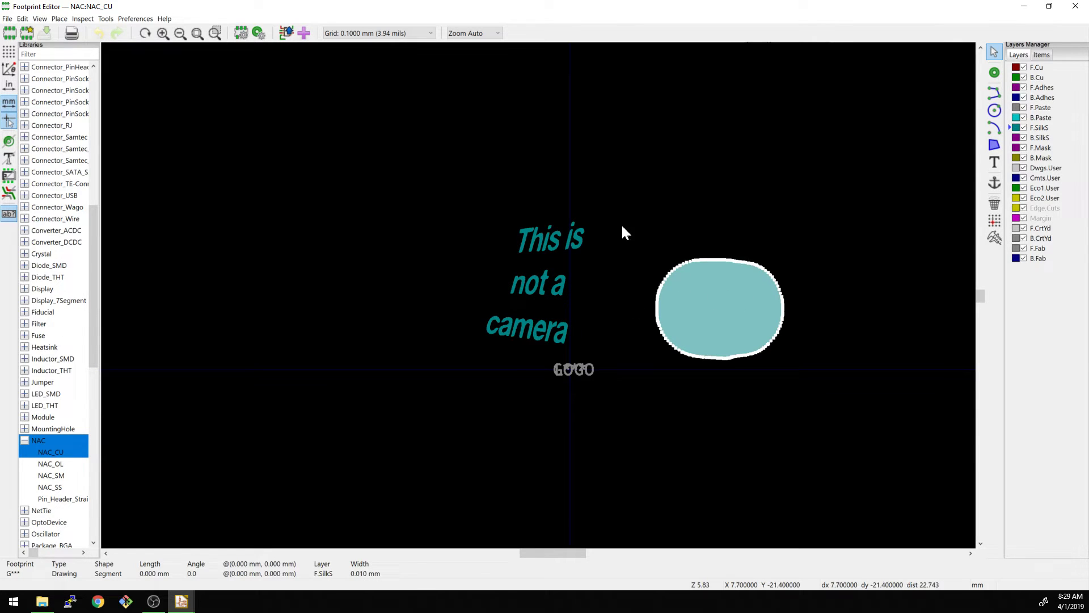
Move the oval camera polygon from F.SilkS onto the F.Cu layer.
left_click_drag(622, 225, 819, 408)
double_click(714, 313)
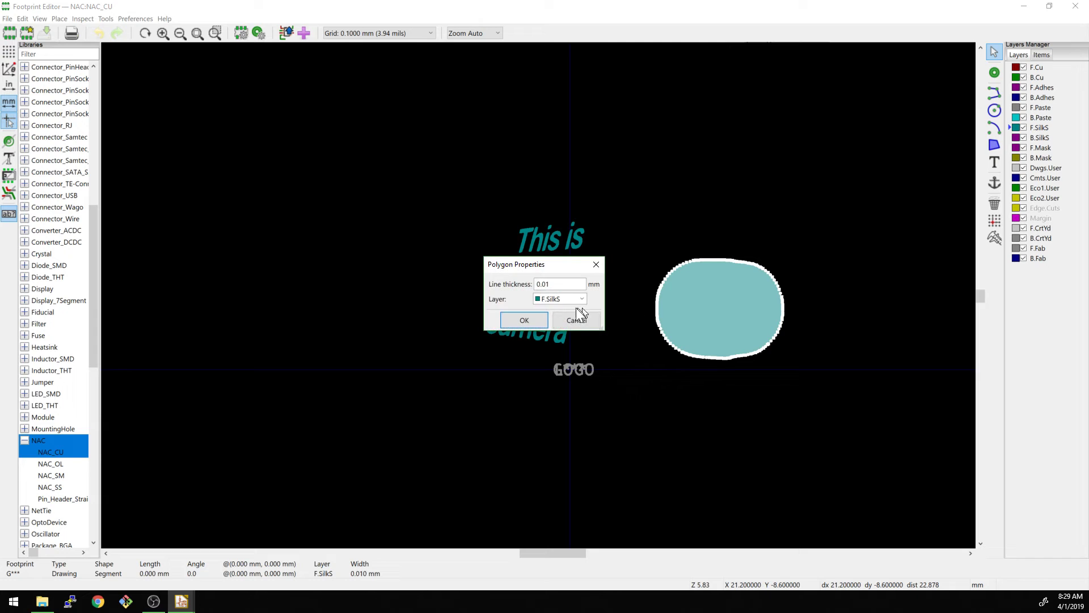
left_click(562, 300)
left_click(561, 310)
left_click(523, 325)
scroll(536, 300, "up", 1)
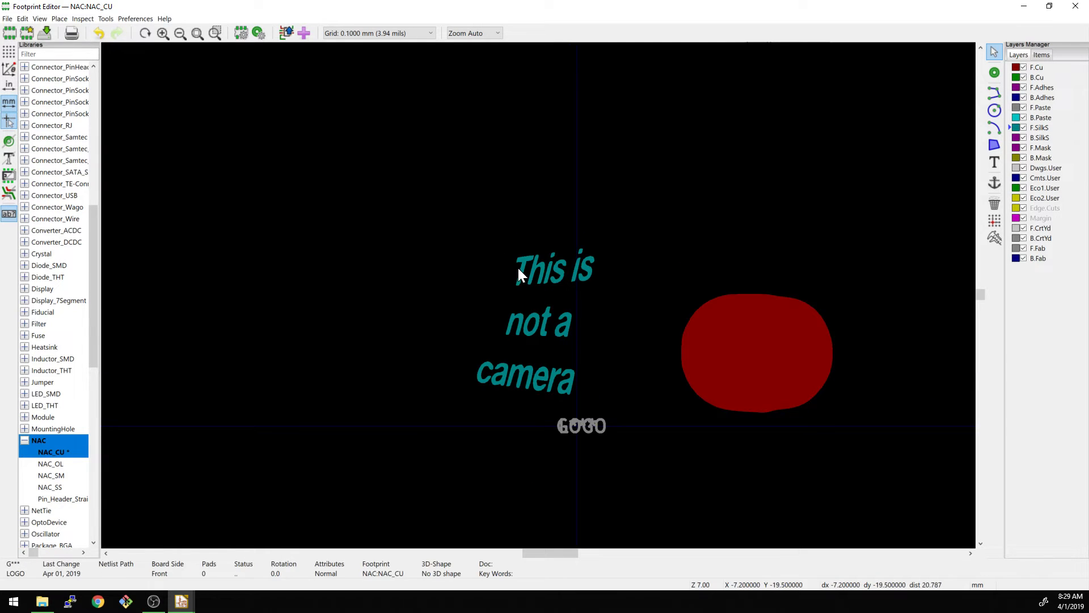
Move the letter T of 'This' onto the F.Cu layer.
left_click_drag(502, 247, 562, 300)
scroll(523, 277, "up", 5)
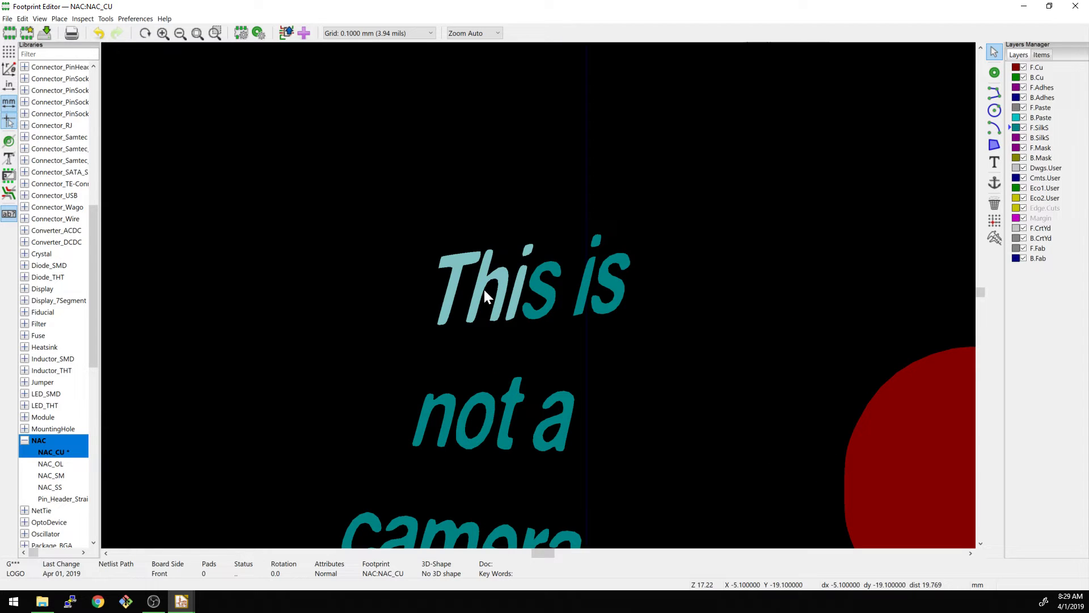
left_click_drag(423, 249, 443, 261)
left_click_drag(458, 338, 427, 289)
double_click(451, 289)
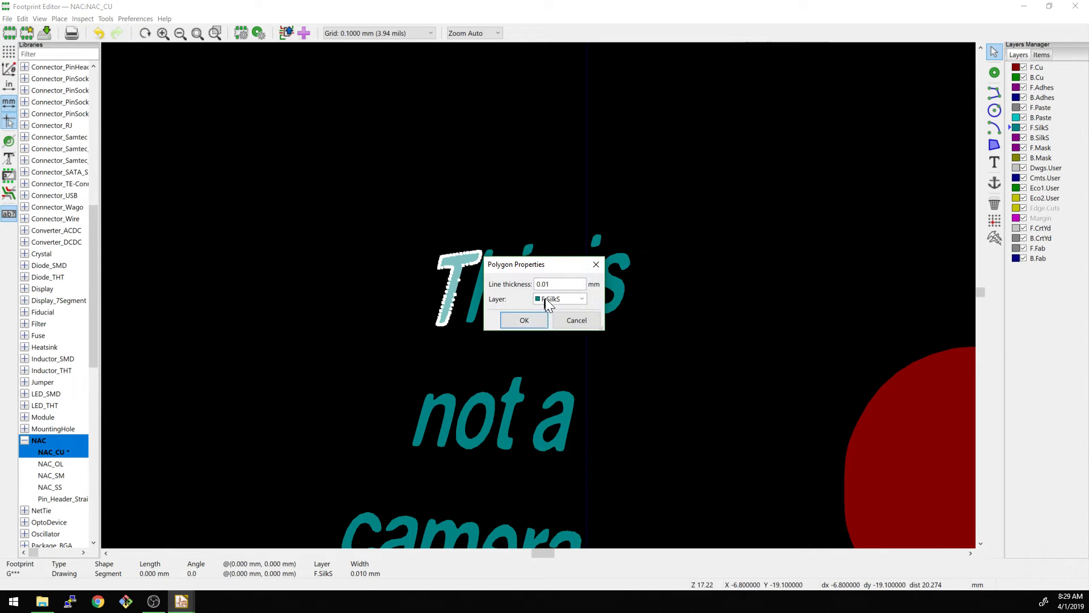
left_click(559, 299)
left_click(542, 312)
left_click(525, 319)
Move the letter h of 'This' onto F.Cu.
left_click(475, 308)
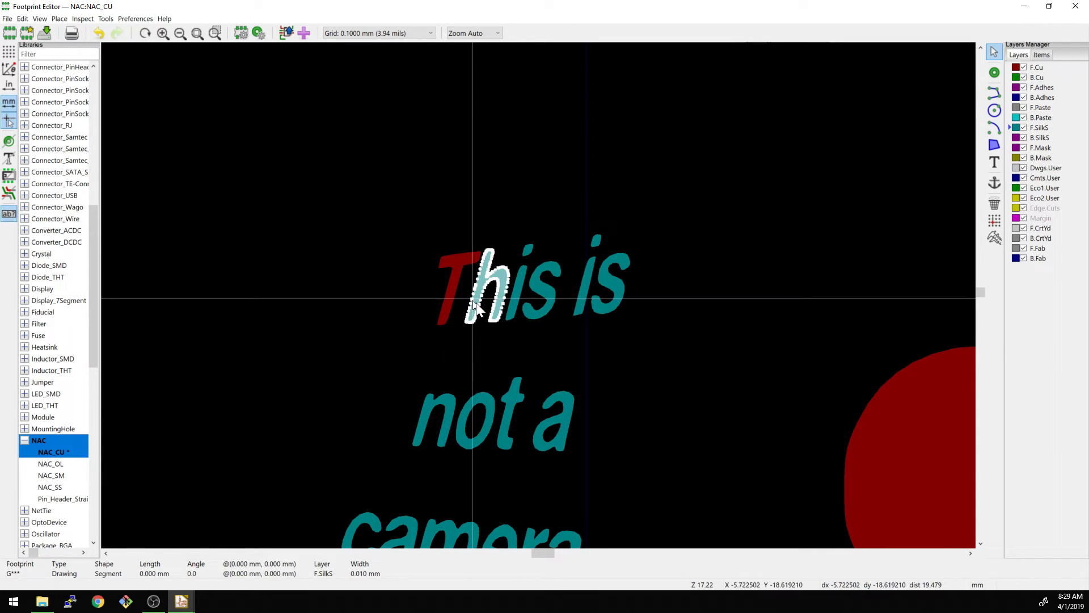
double_click(485, 307)
left_click(550, 298)
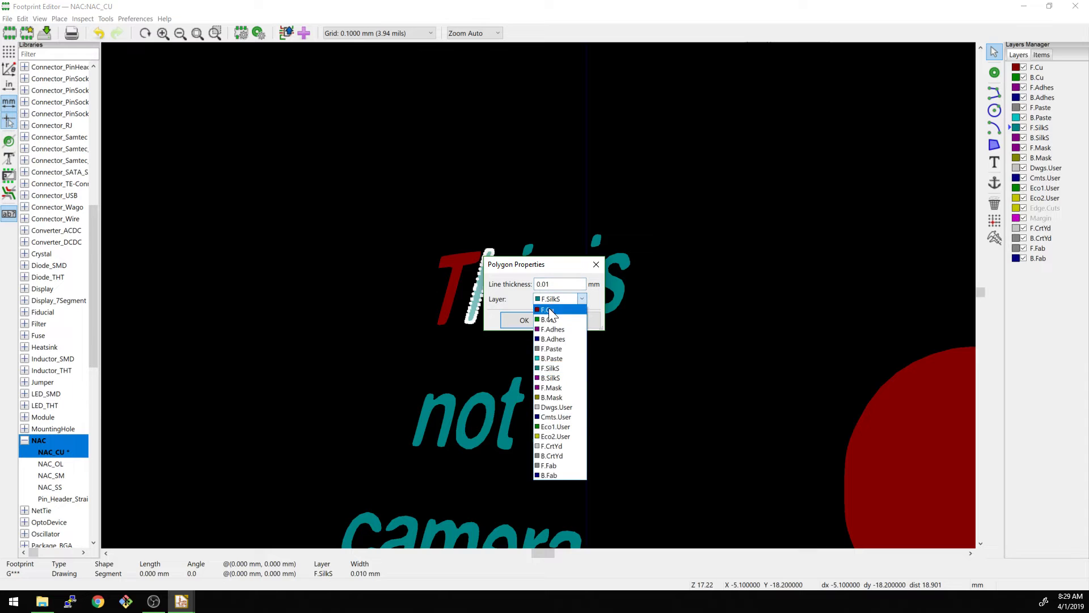
left_click(549, 309)
left_click(545, 318)
left_click(515, 298)
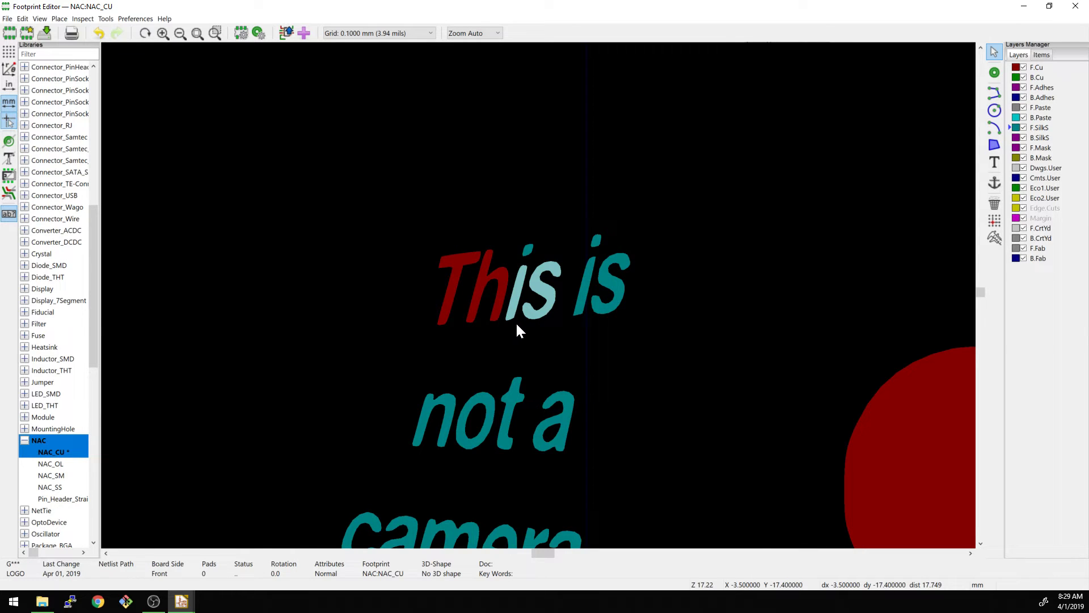
key("ctrl+z")
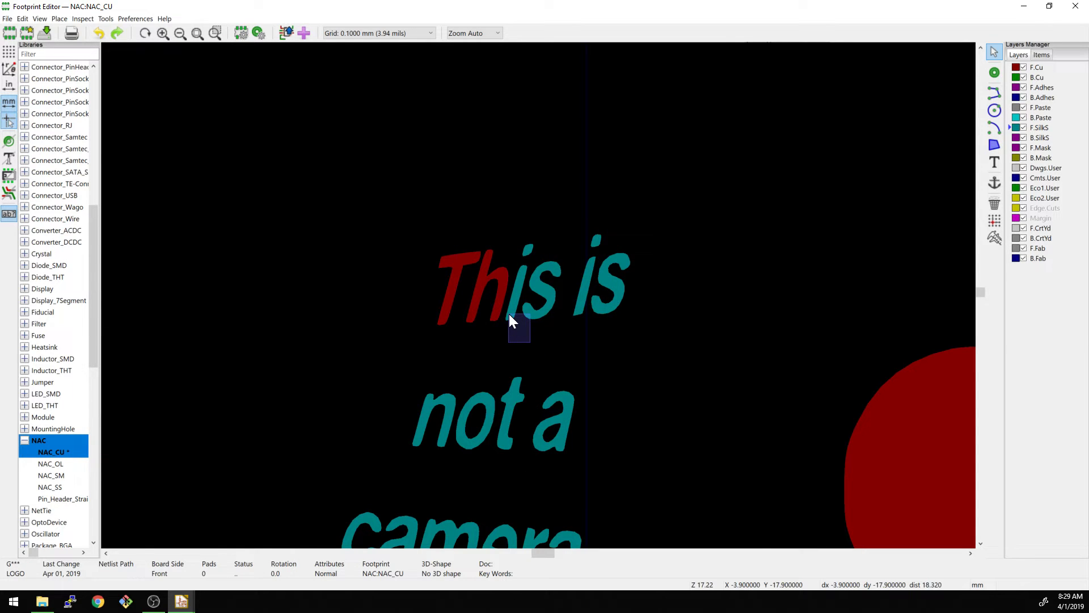
Put the i stem and the s of 'This' on F.Cu.
left_click(509, 307)
key("e")
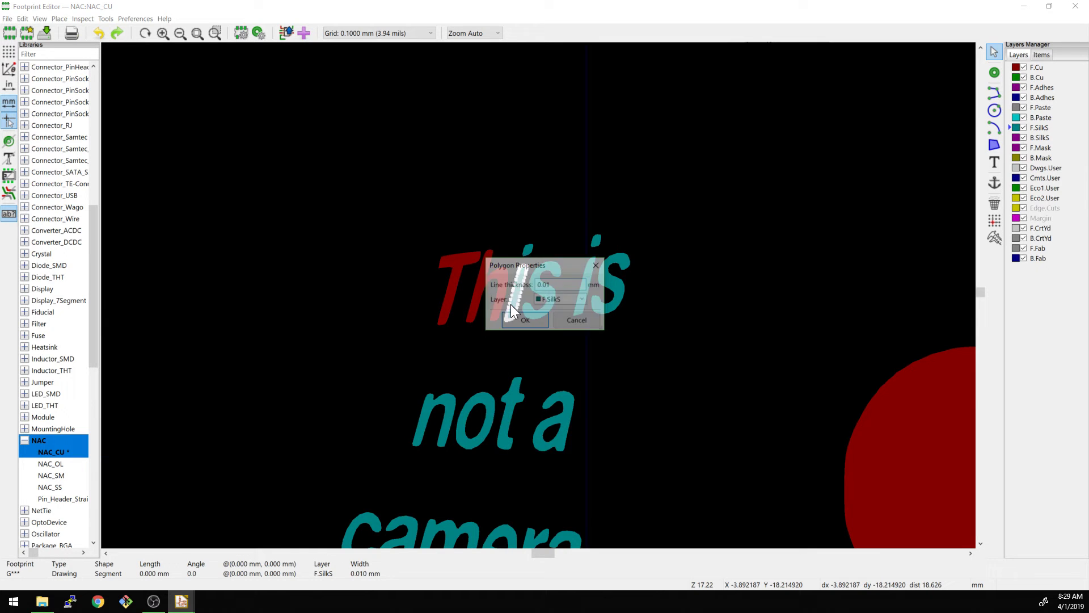
left_click(543, 301)
left_click(548, 312)
left_click(524, 320)
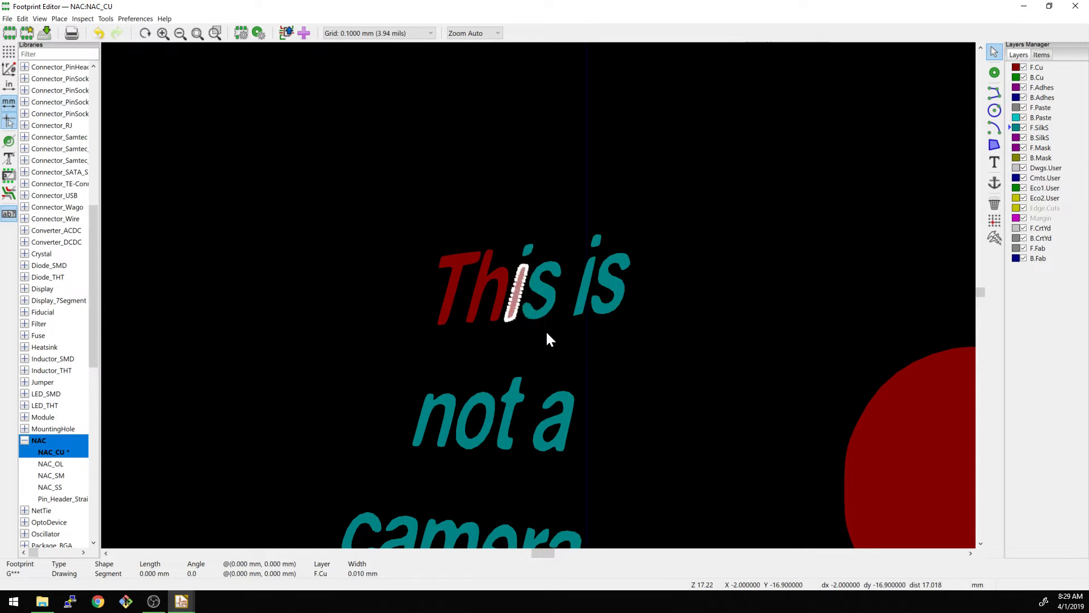
key("e")
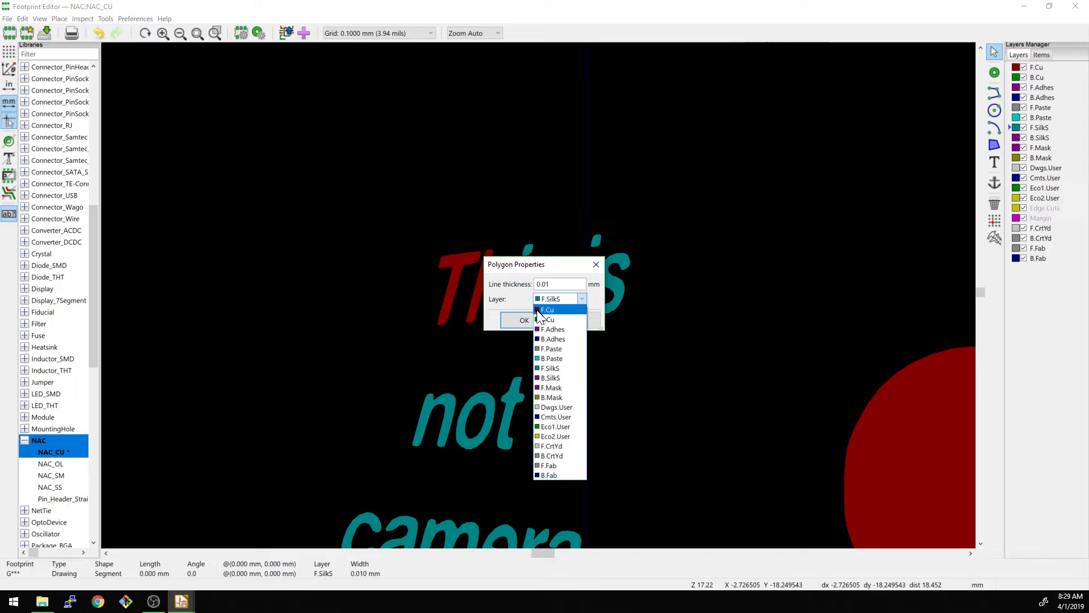
left_click(538, 312)
left_click(532, 325)
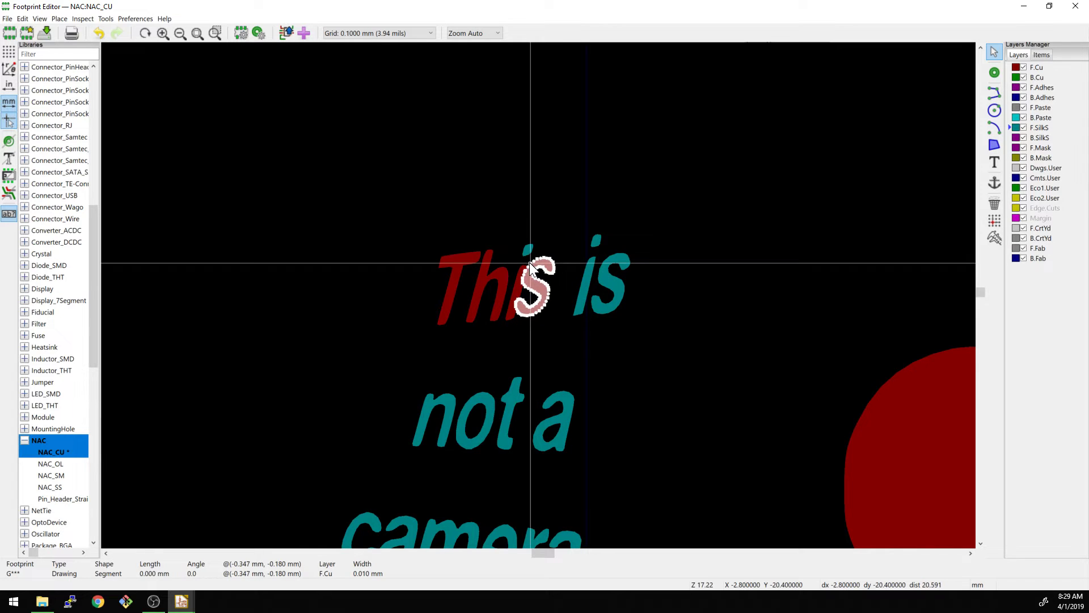
Move the dot of the i in 'This' onto F.Cu.
left_click(529, 262)
left_click(523, 254)
double_click(525, 256)
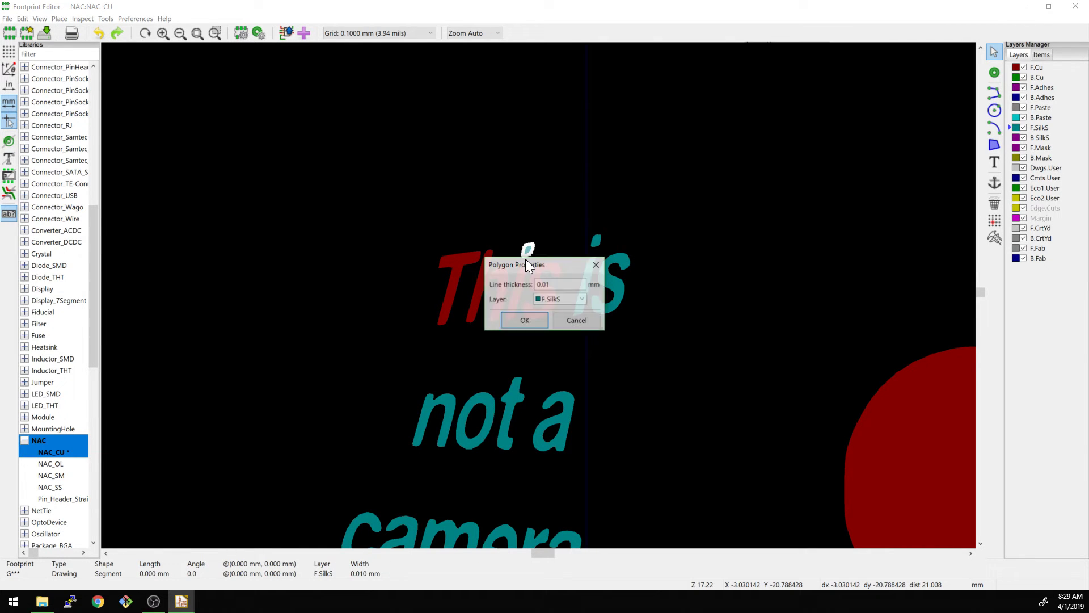
left_click(544, 299)
left_click(544, 309)
left_click(538, 318)
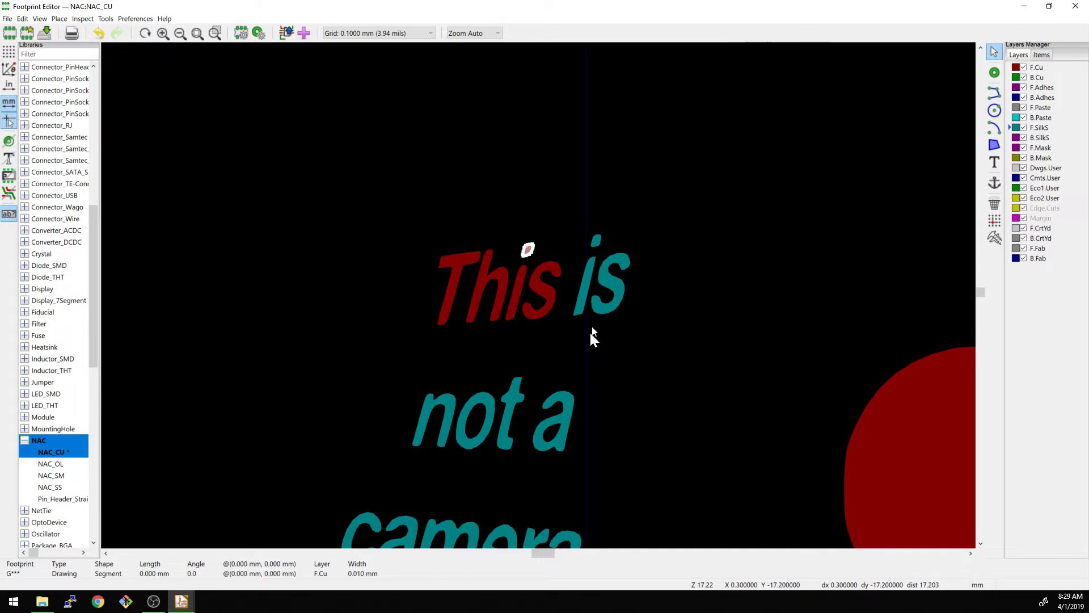
Put the i stem and the s of the word 'is' on F.Cu.
left_click(570, 307)
left_click(578, 306)
double_click(579, 309)
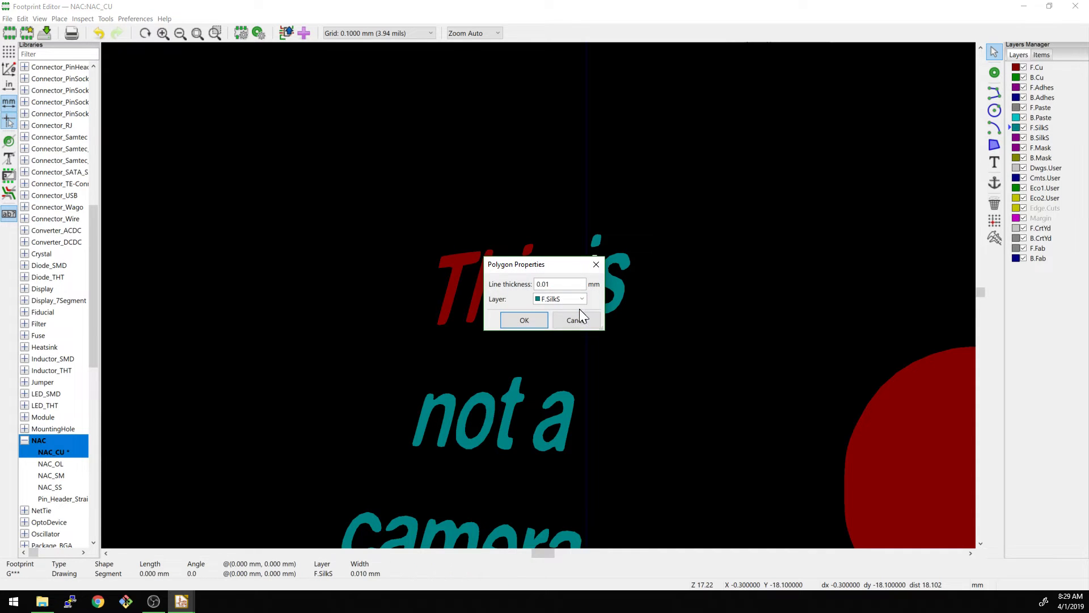
left_click(573, 299)
left_click(559, 312)
left_click(524, 320)
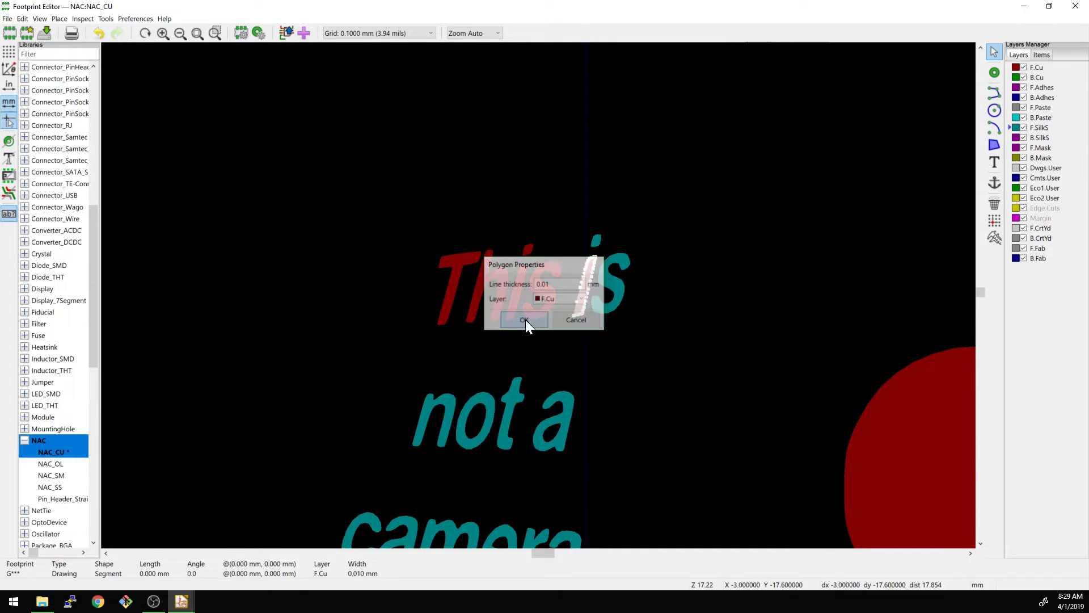
left_click(594, 311)
double_click(595, 308)
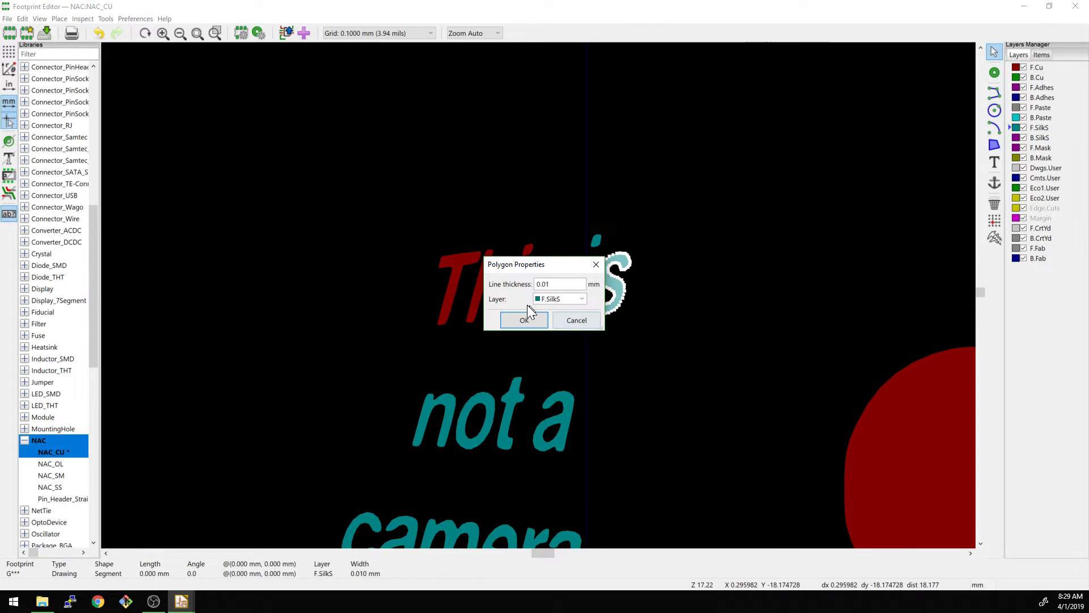
left_click(558, 299)
left_click(544, 312)
left_click(543, 319)
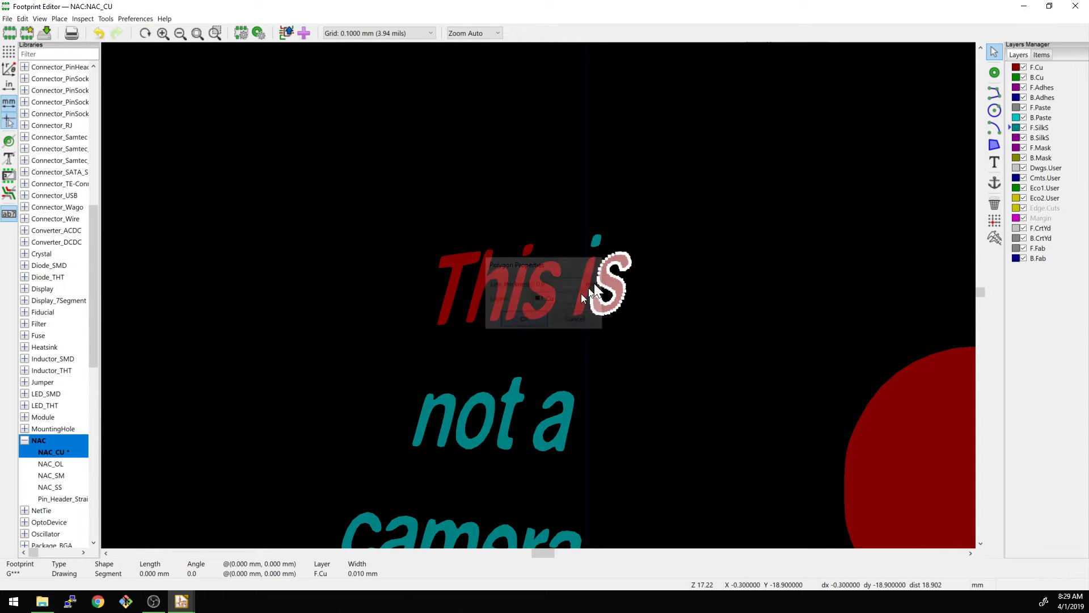
Move the dot of the i in 'is' to F.Cu and check the lettering.
left_click(598, 256)
left_click(592, 242)
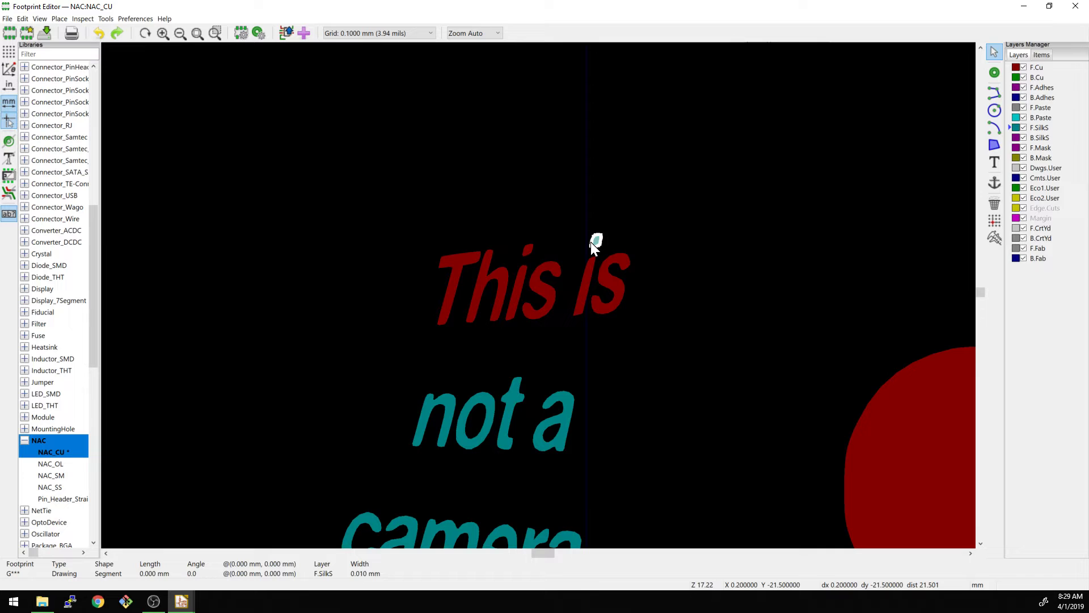
double_click(592, 243)
left_click(543, 304)
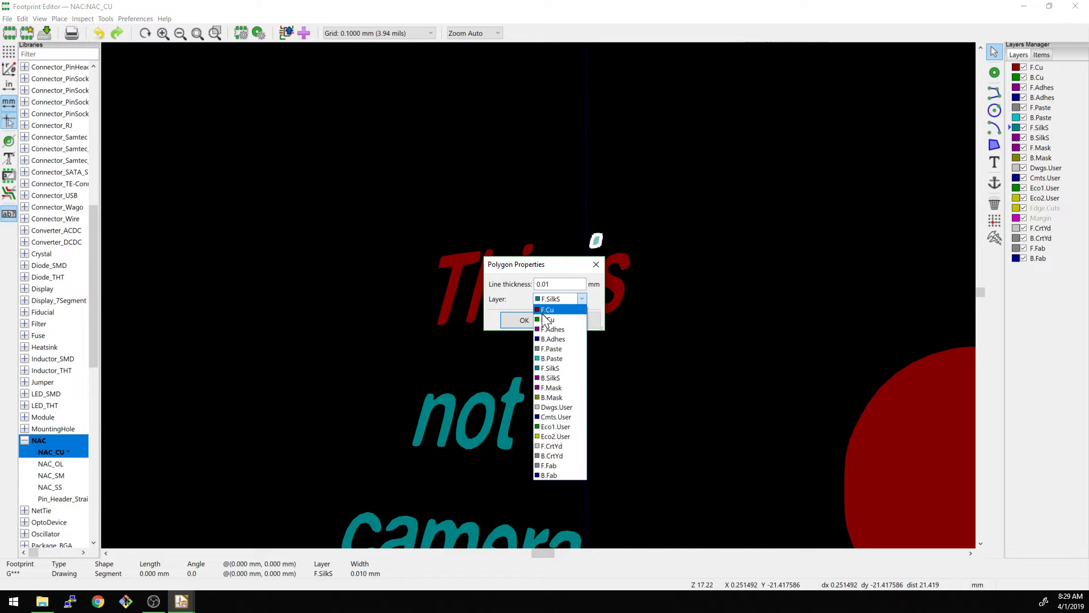
left_click(543, 310)
left_click(525, 321)
scroll(457, 425, "down", 1)
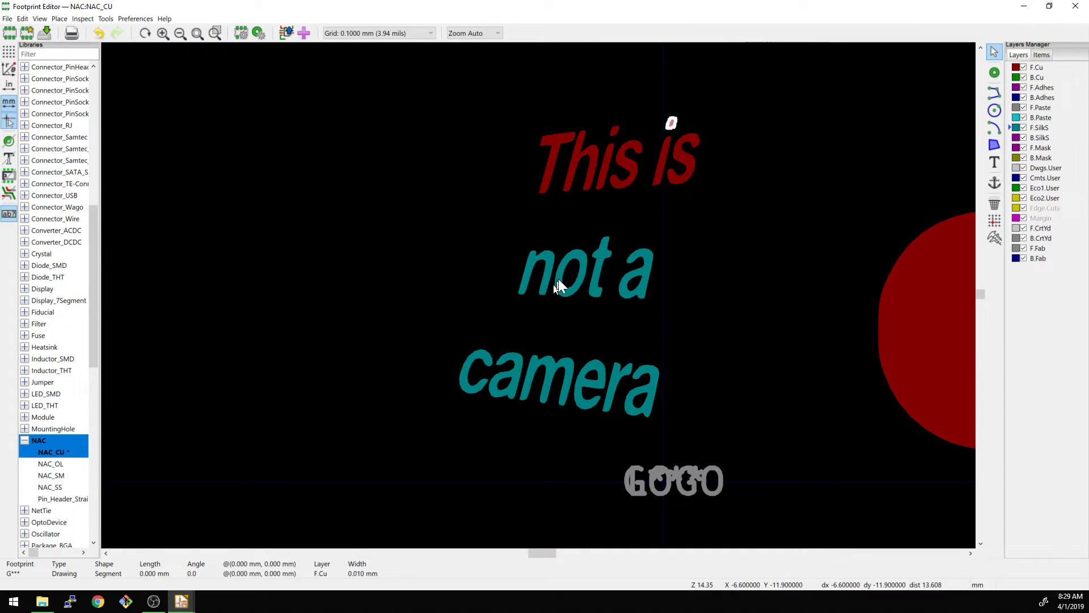
left_click(644, 301)
scroll(537, 293, "down", 1)
scroll(574, 320, "up", 1)
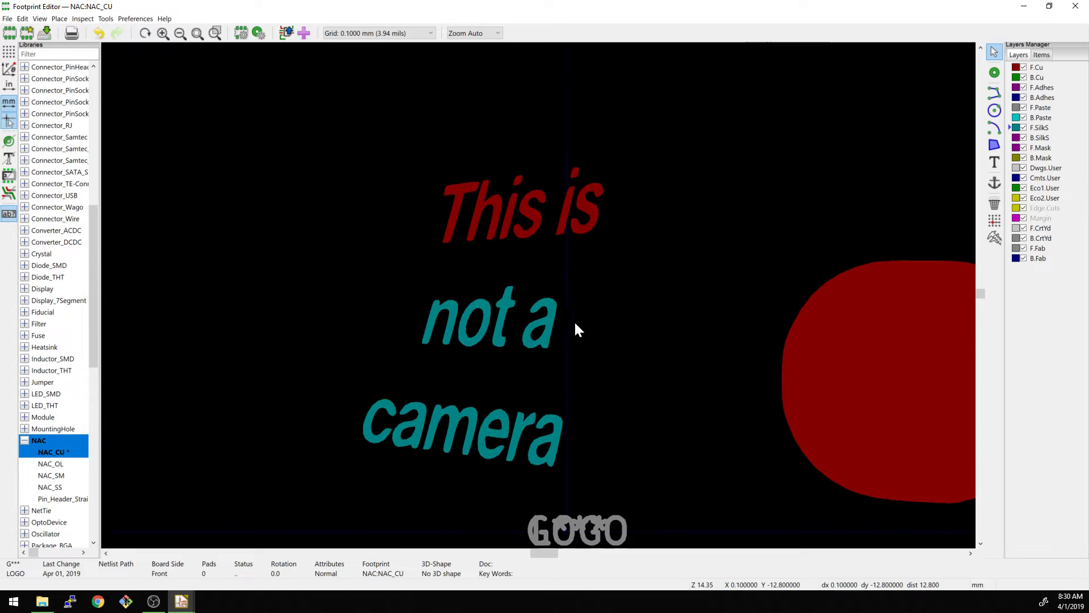
scroll(555, 303, "up", 1)
scroll(537, 292, "down", 4)
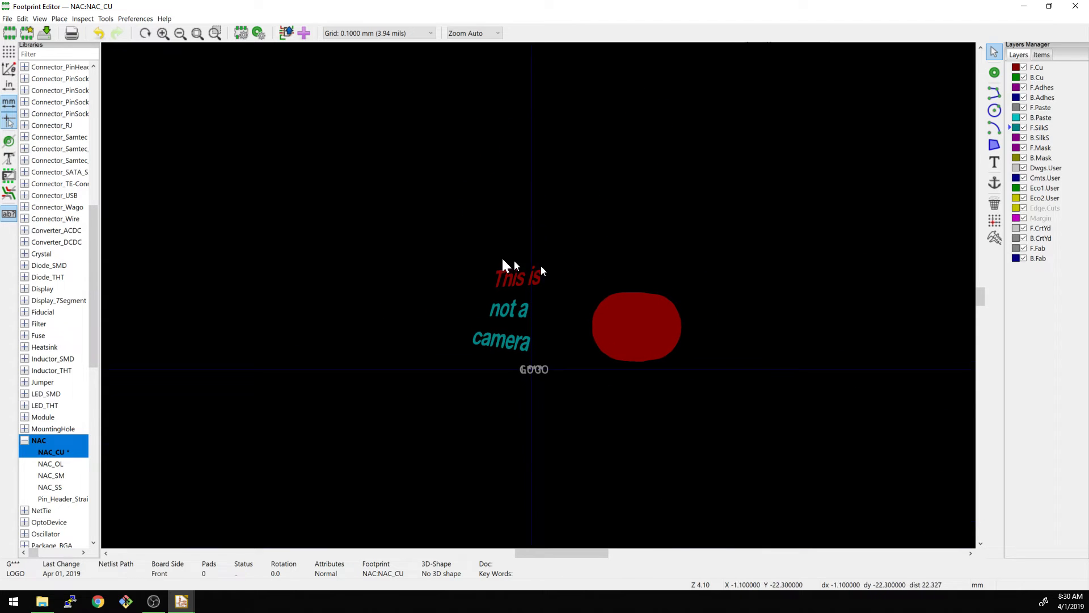
scroll(513, 278, "up", 3)
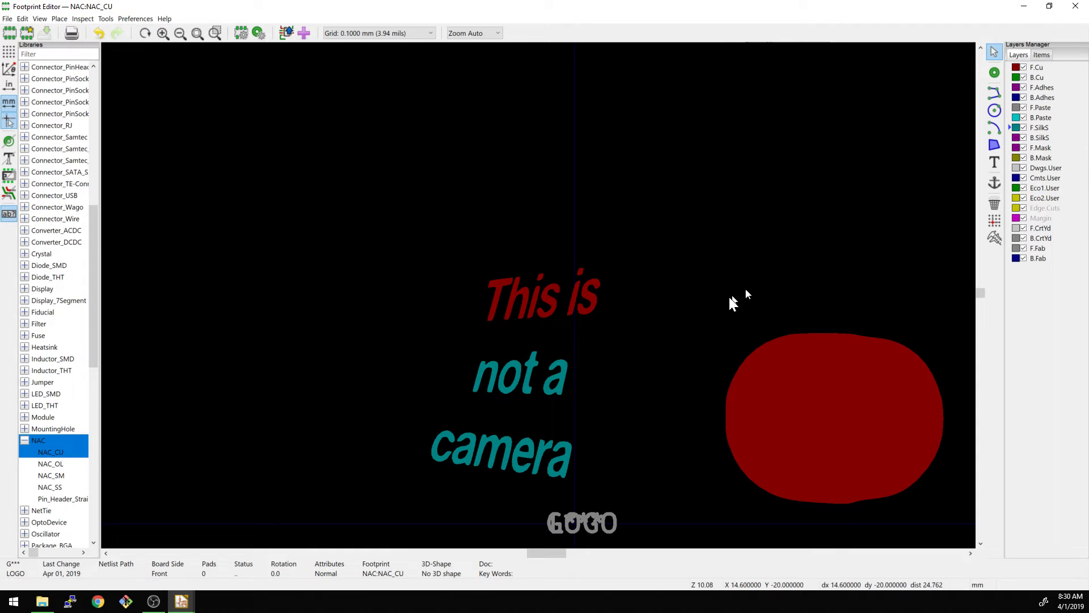
Open the NAC_OL footprint and zoom in to inspect individual outline dots.
double_click(54, 464)
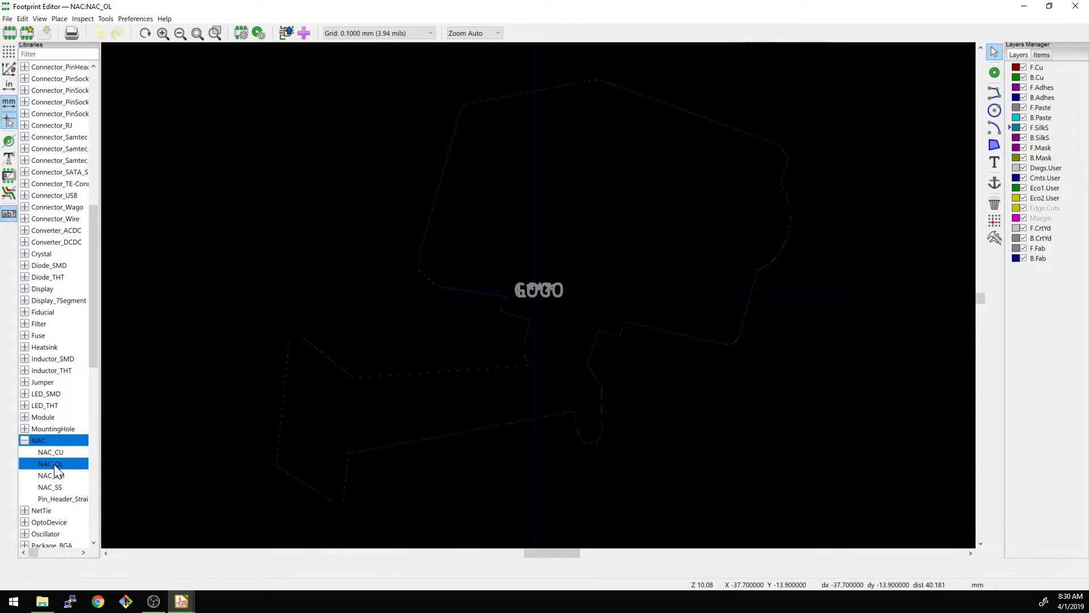
scroll(533, 294, "down", 4)
scroll(541, 289, "up", 8)
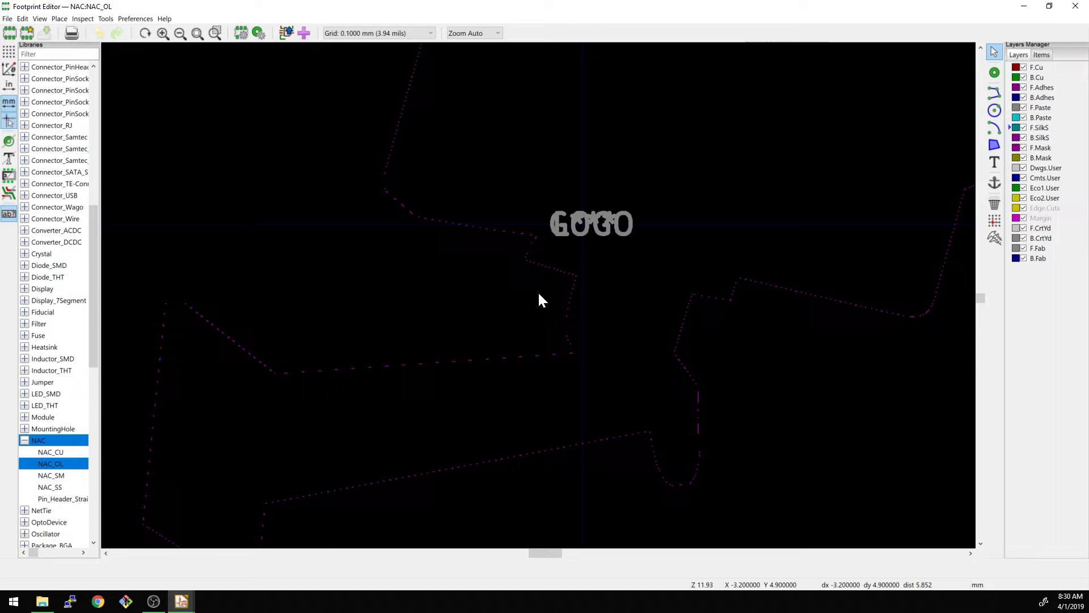
scroll(539, 306, "up", 1)
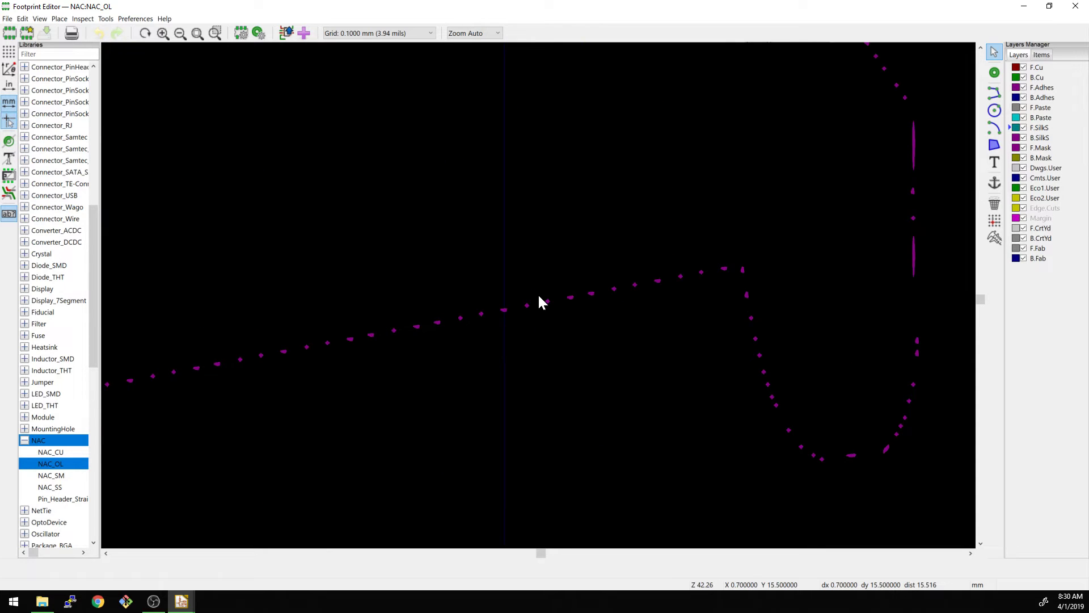
left_click(526, 301)
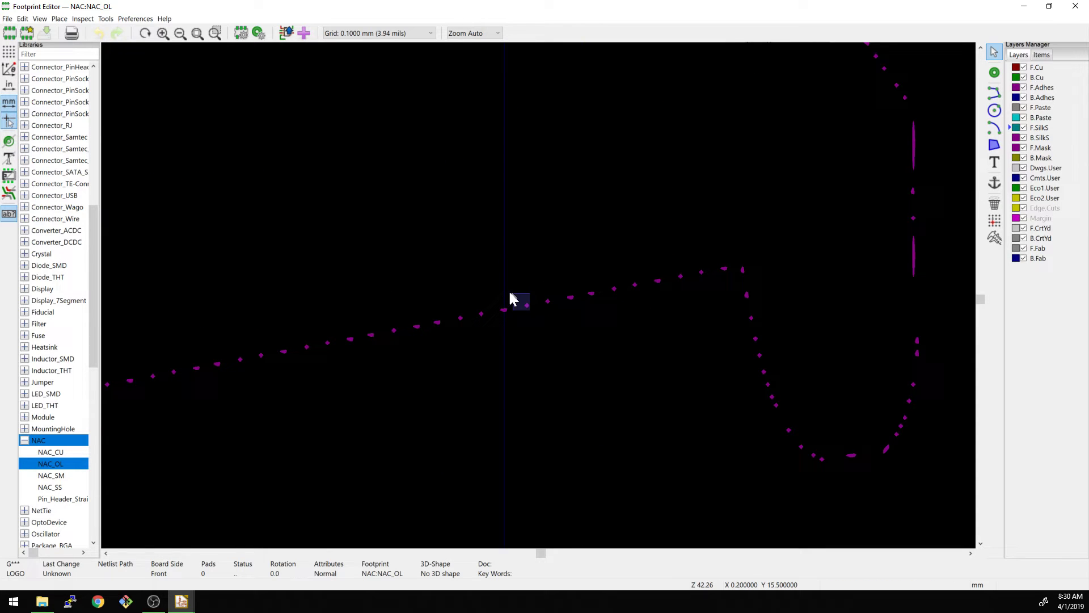
scroll(539, 300, "up", 5)
scroll(563, 289, "down", 1)
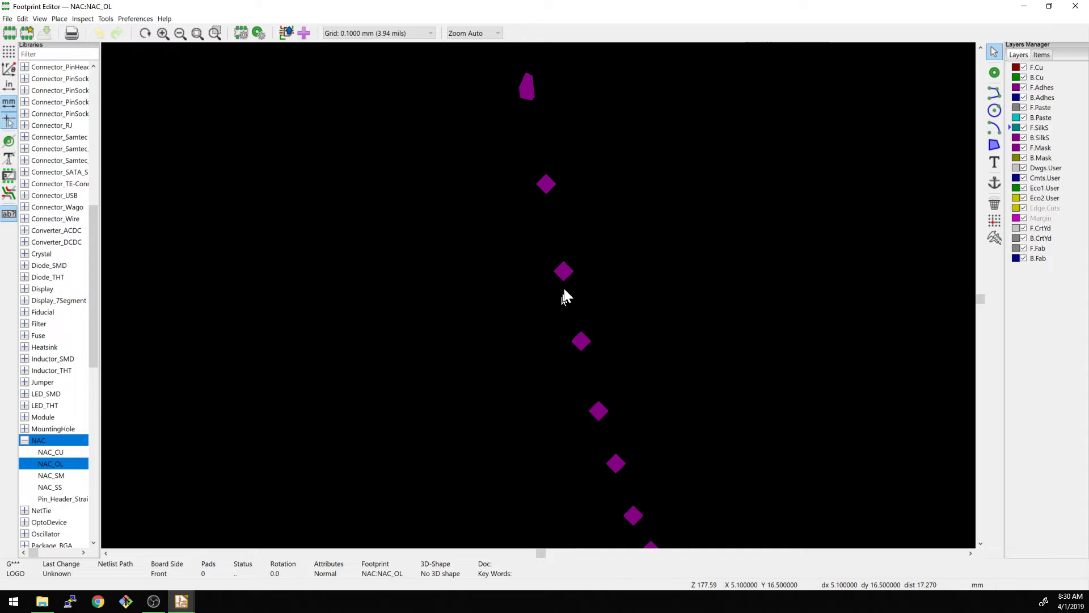
left_click(563, 270)
scroll(564, 272, "down", 5)
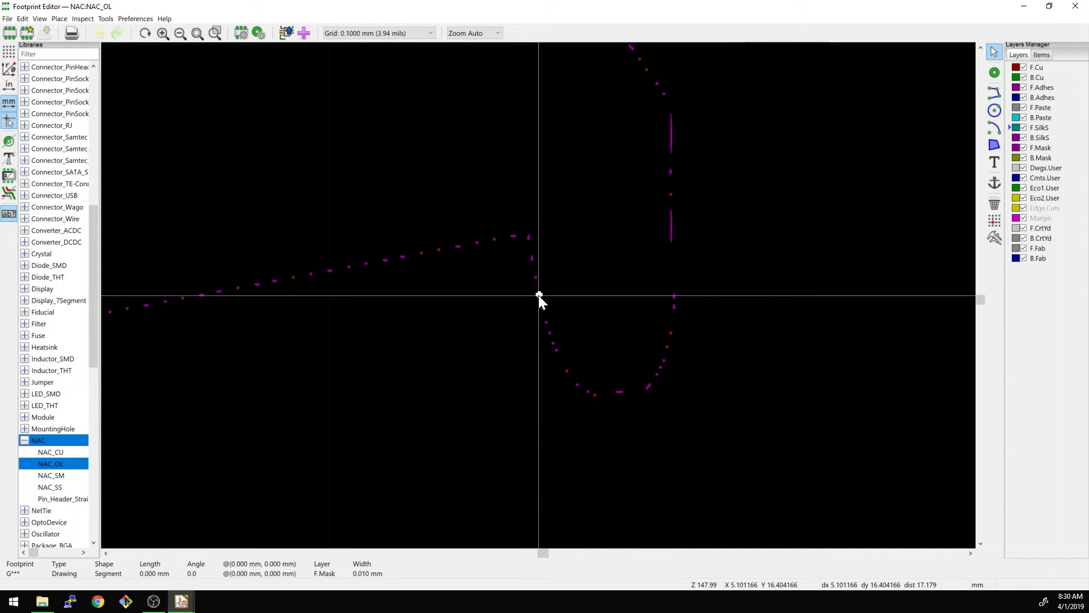
scroll(538, 295, "up", 4)
left_click(546, 224)
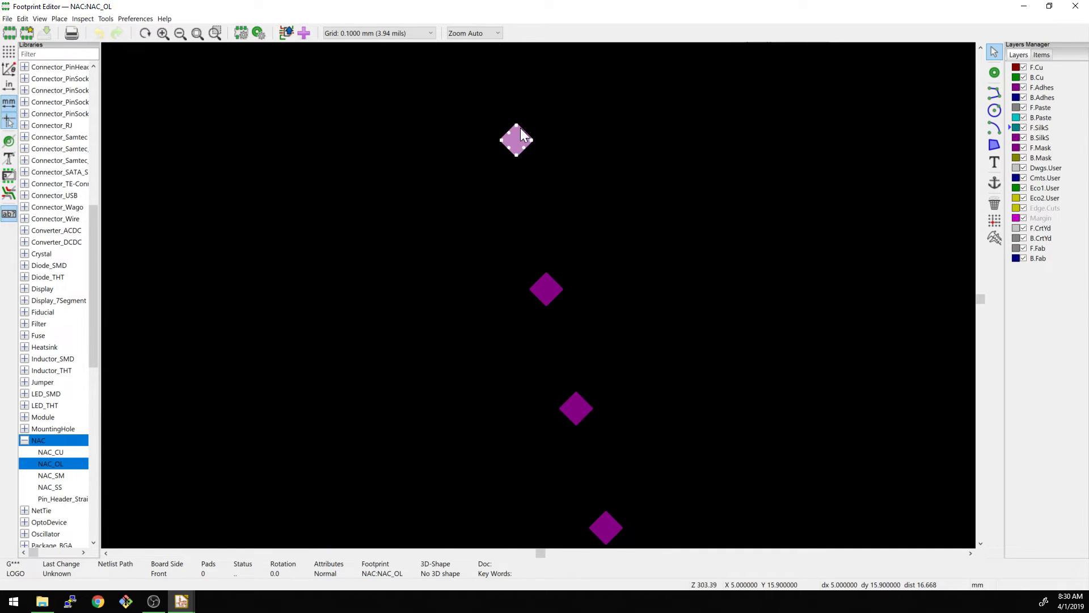
Centre the view on one outline segment and follow the outline along.
scroll(520, 144, "down", 1)
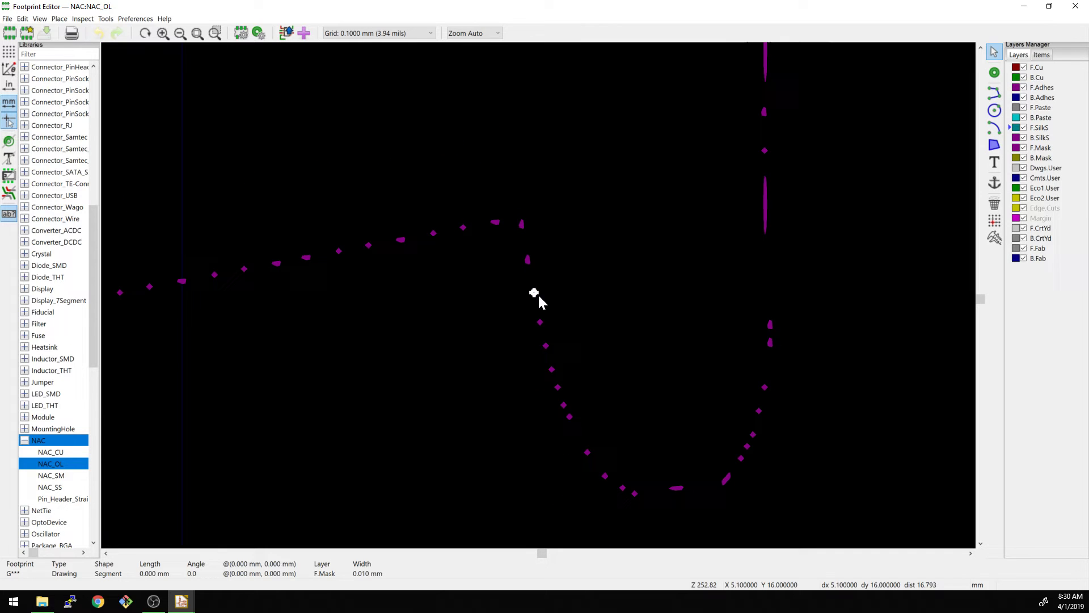
left_click(766, 215)
key("F4")
middle_click_drag(487, 310, 588, 288)
scroll(590, 310, "down", 2)
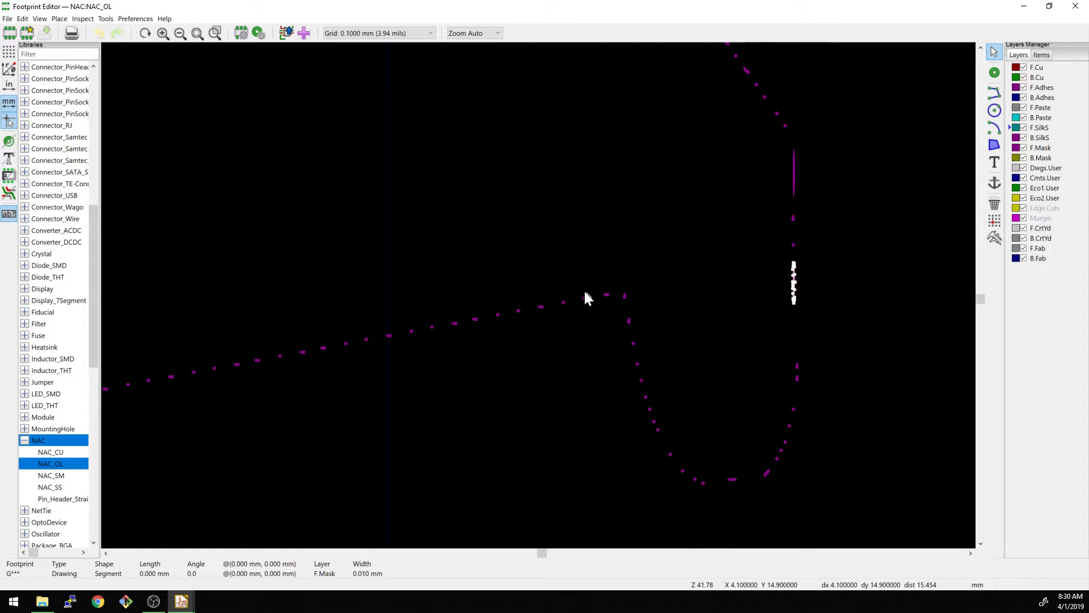
left_click(344, 457)
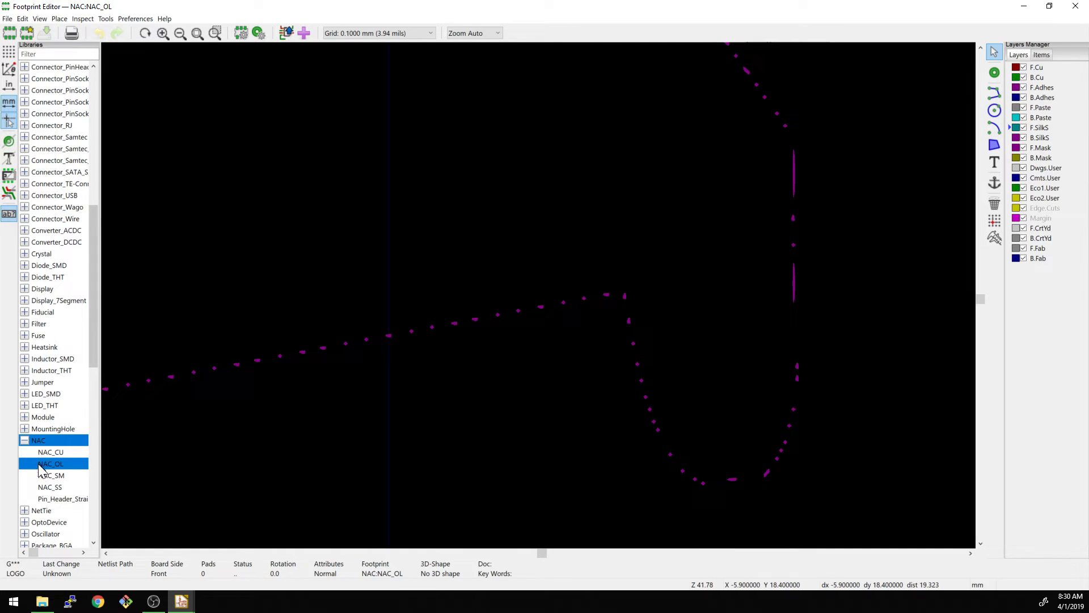
Back on the board, place the NAC_CU copper artwork onto the camera outline.
left_click(1074, 6)
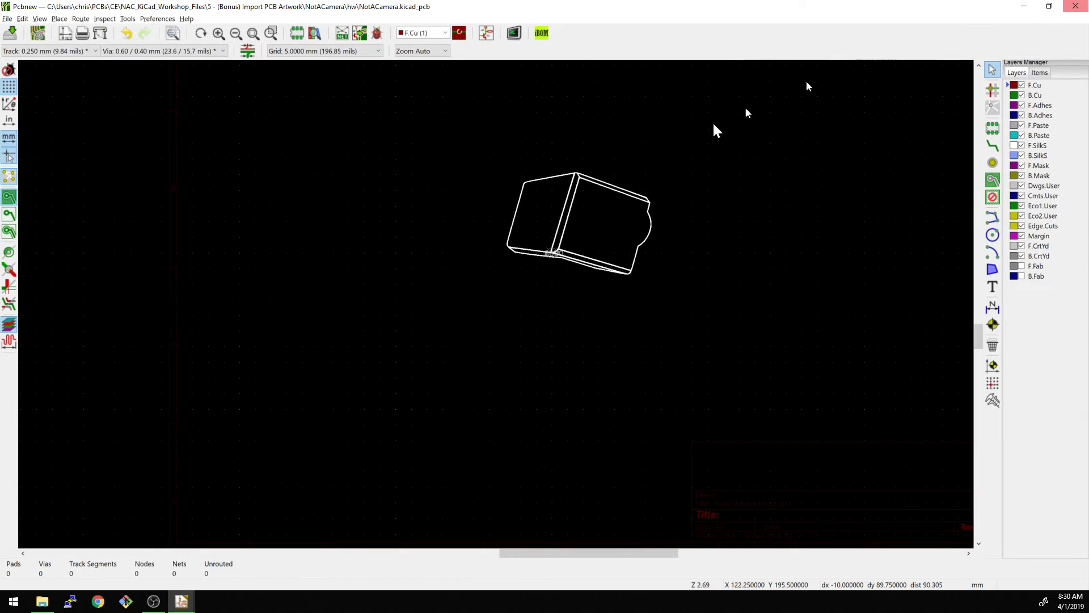
left_click(992, 128)
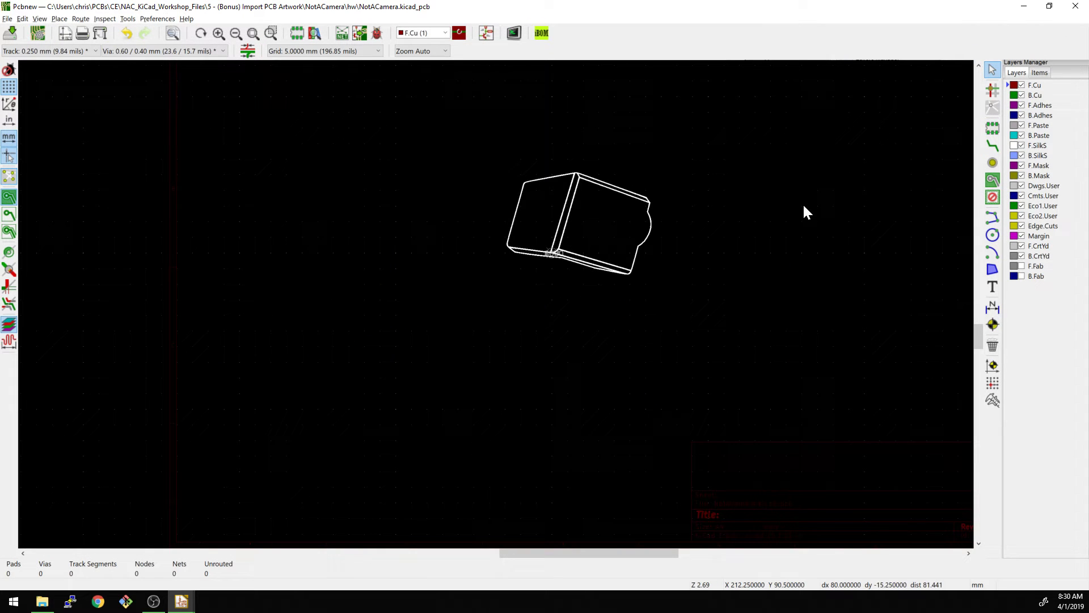
left_click(708, 299)
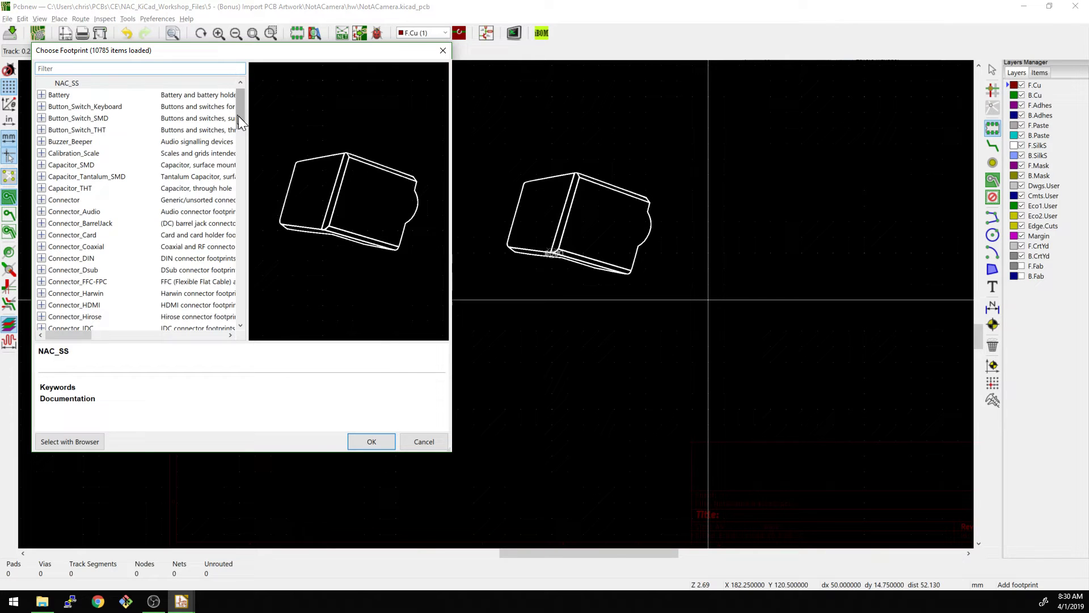
left_click_drag(240, 118, 237, 244)
scroll(106, 151, "up", 2)
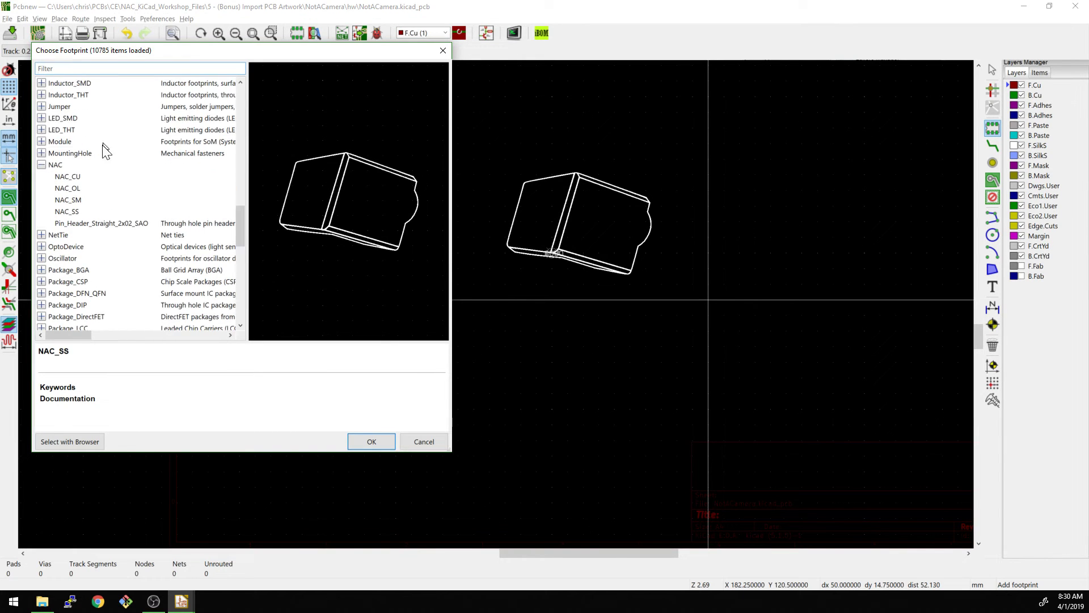
left_click(68, 176)
left_click(370, 441)
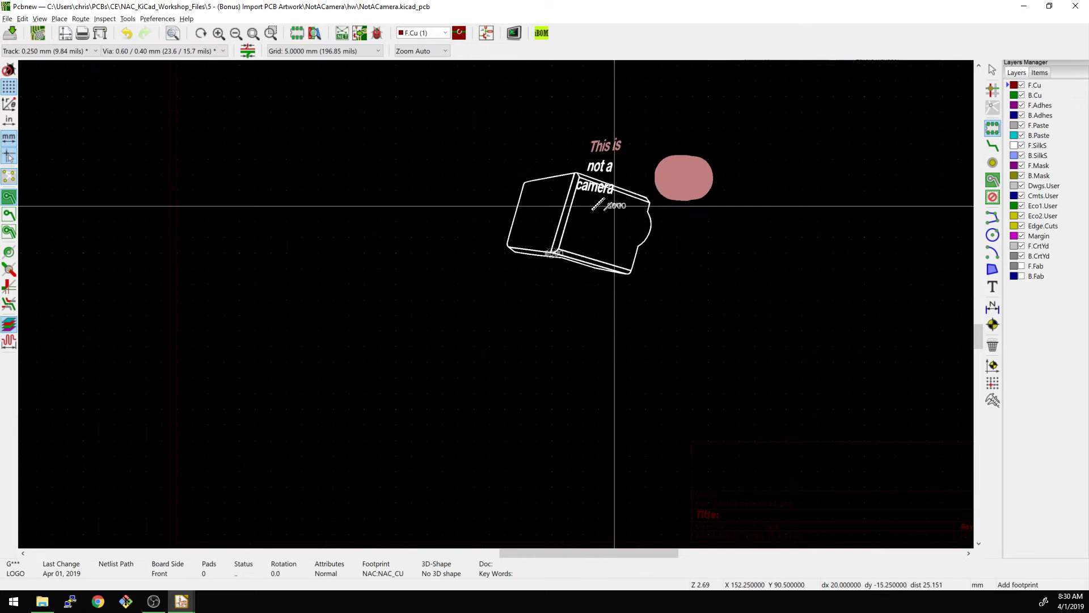
scroll(614, 206, "up", 4)
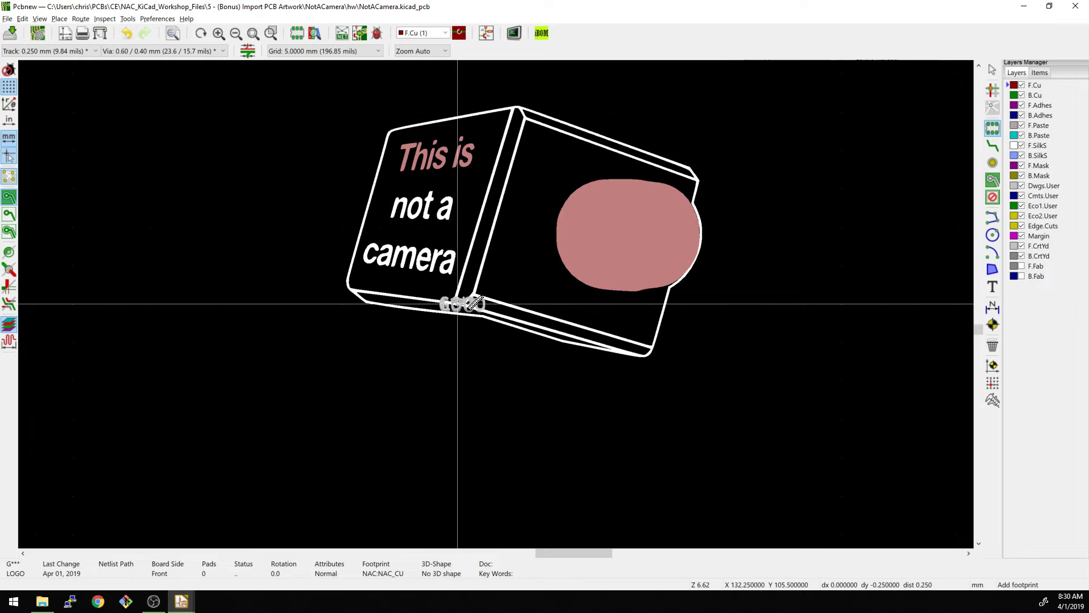
left_click(468, 289)
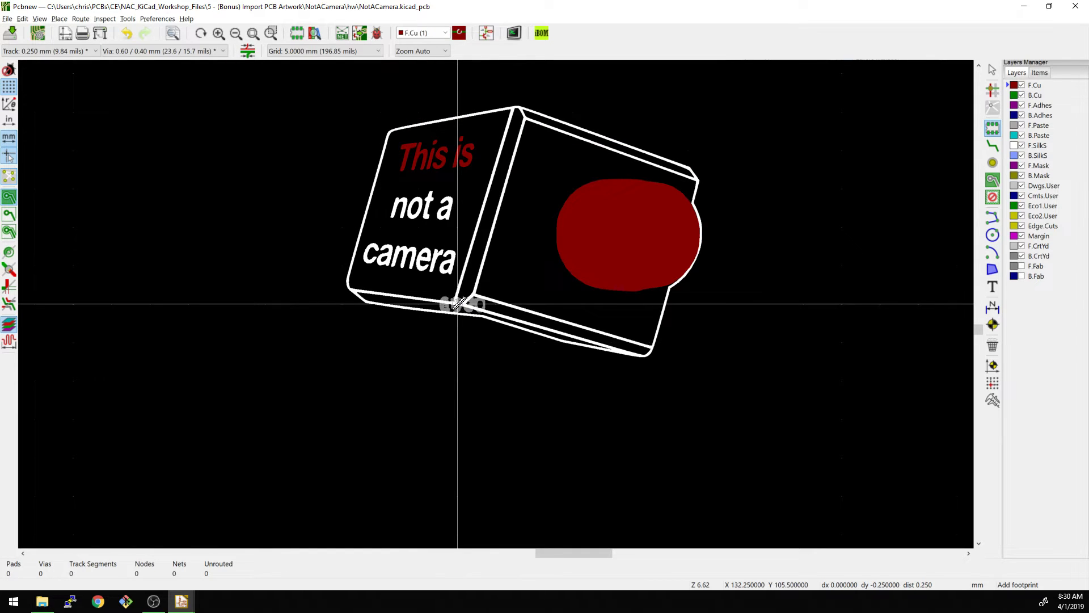
Place the NAC_SM mask footprint on the board and zoom to check alignment.
left_click(457, 304)
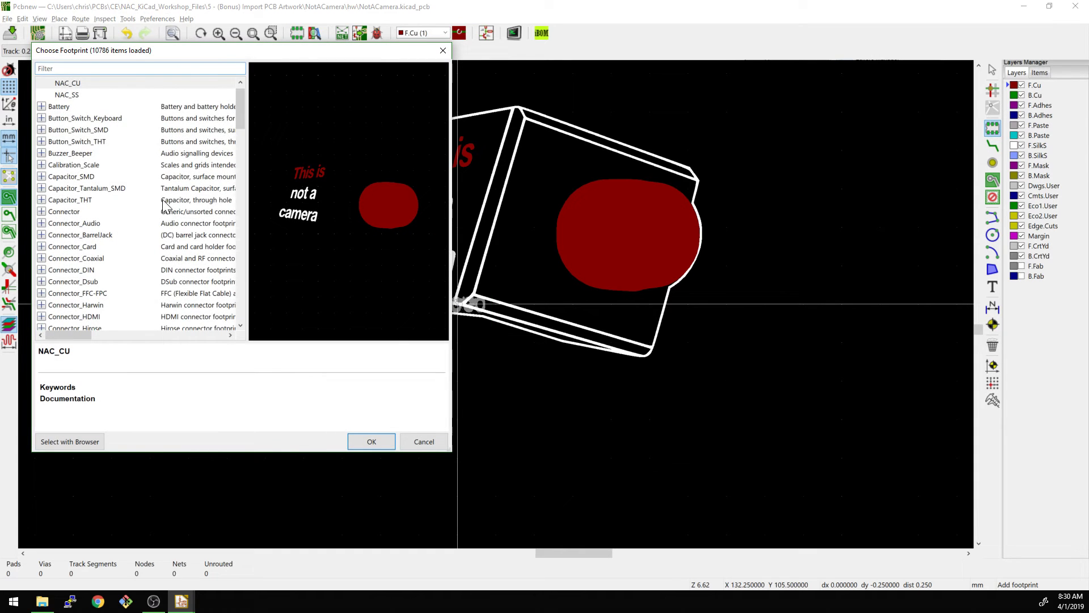
scroll(164, 206, "down", 20)
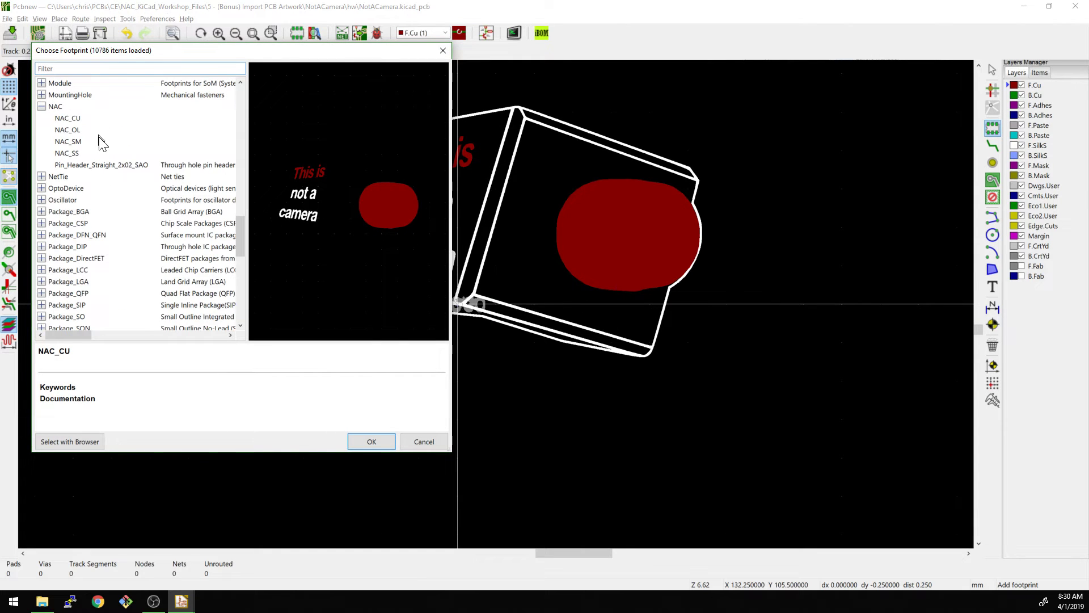
left_click(68, 141)
left_click(369, 441)
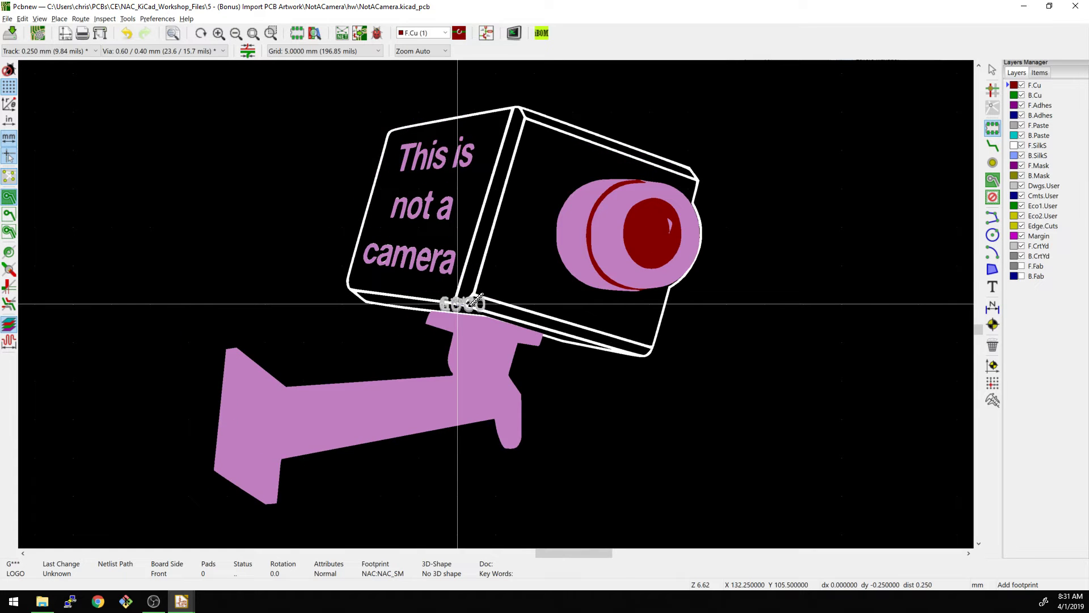
left_click(419, 304)
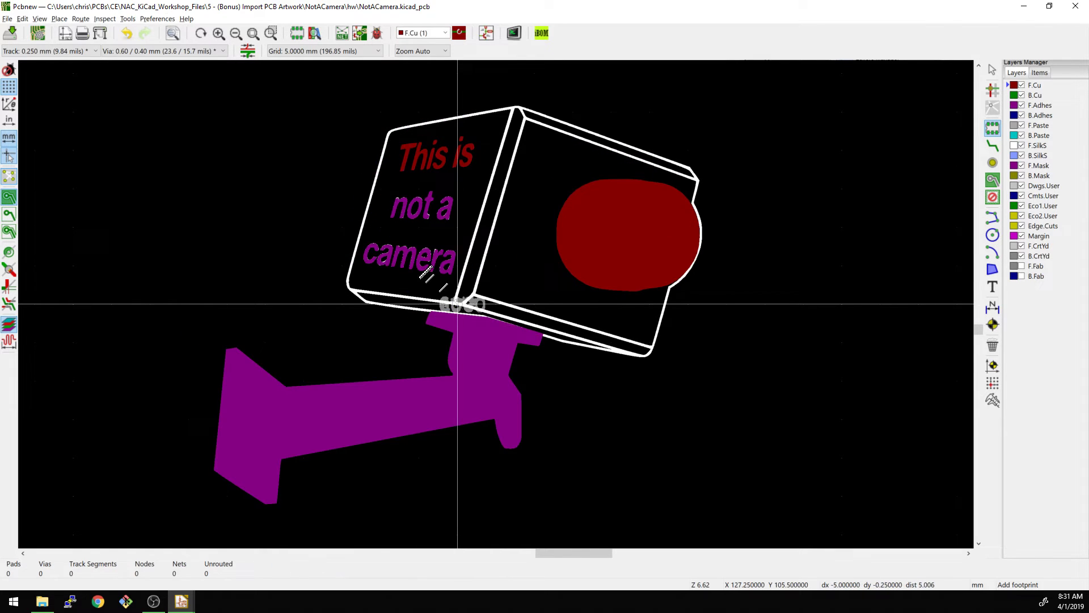
scroll(420, 227, "up", 1)
scroll(496, 304, "up", 4)
scroll(496, 304, "down", 8)
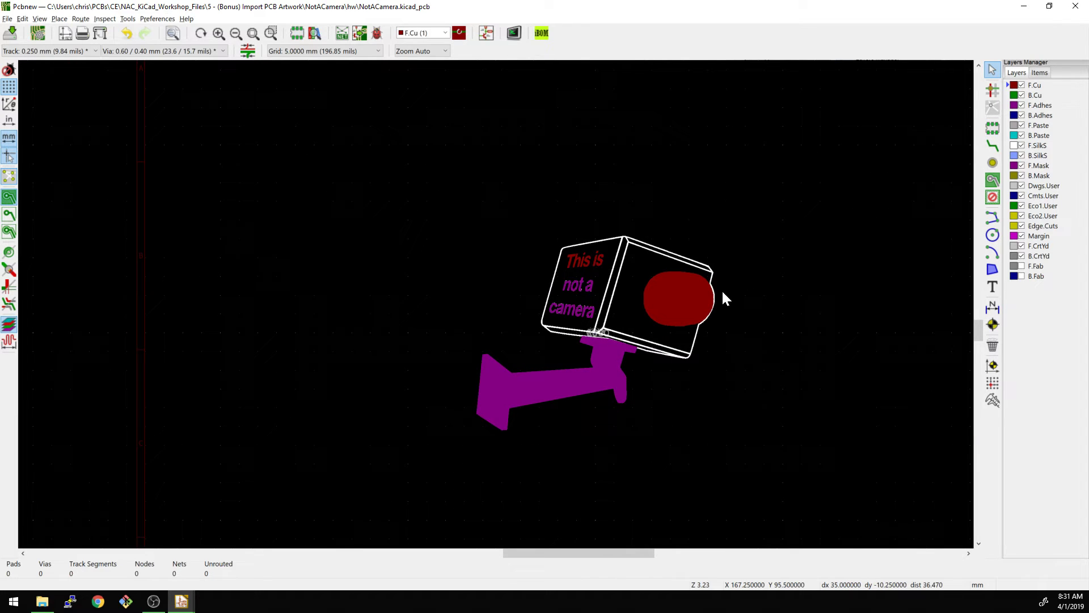
scroll(591, 296, "up", 1)
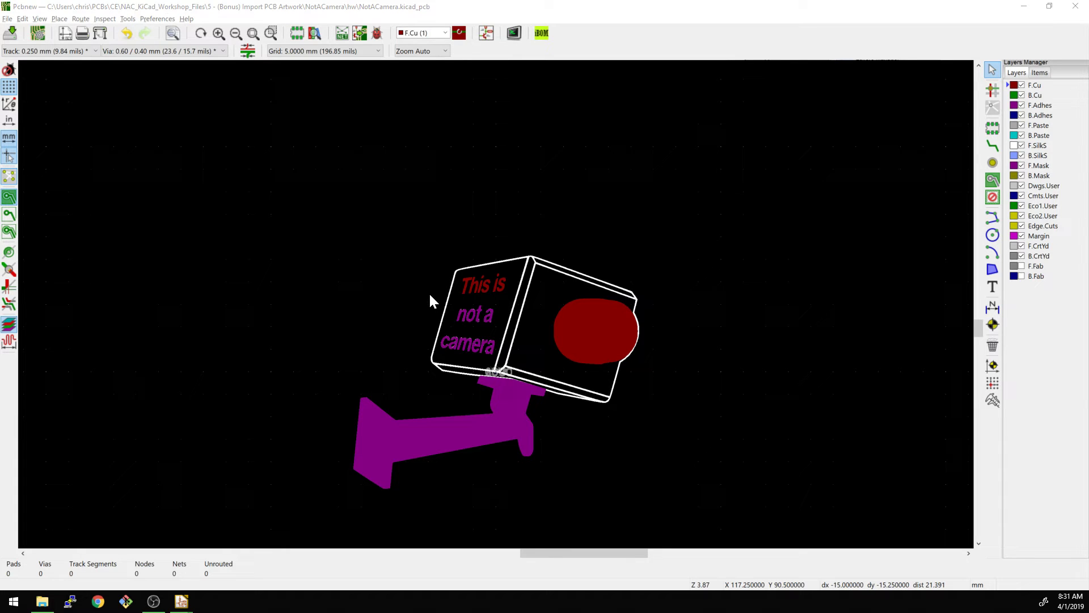
Load Not A Camera - OL.png into the bitmap converter in Black&White view.
key("alt+F4")
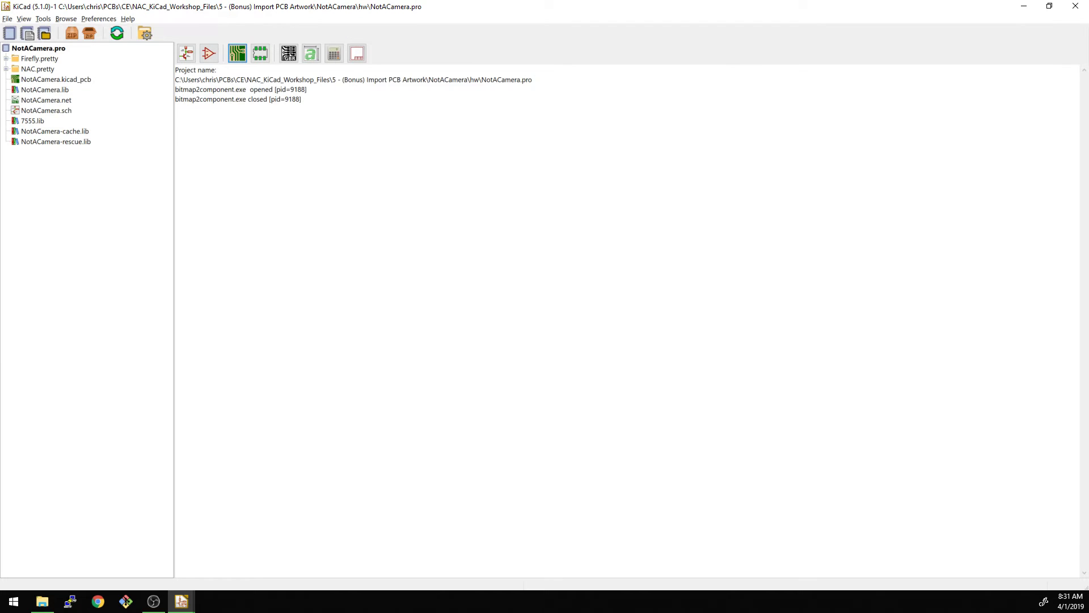
left_click(310, 52)
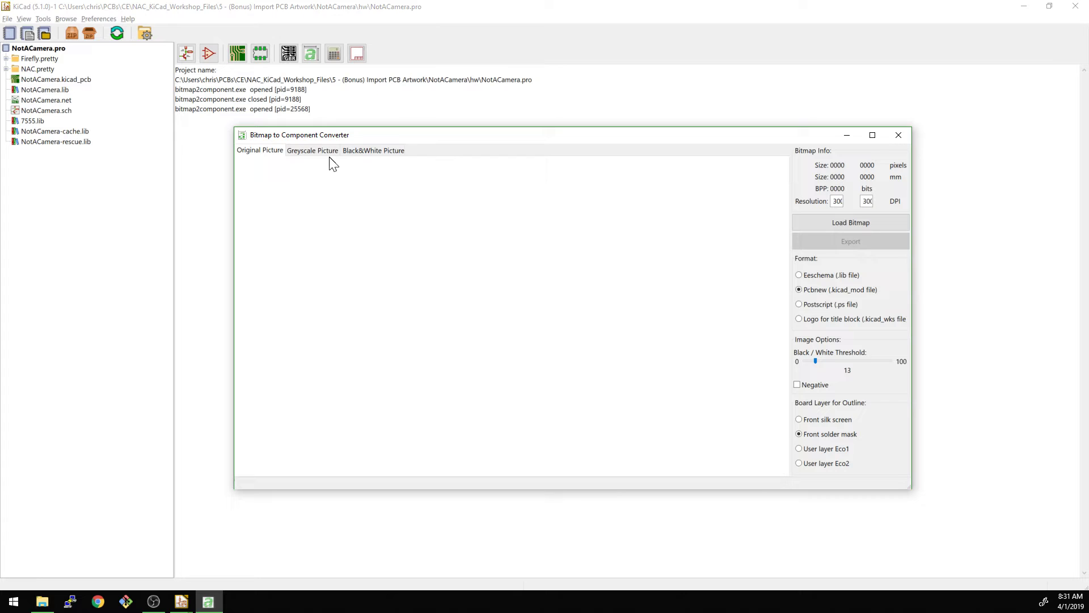
left_click(851, 221)
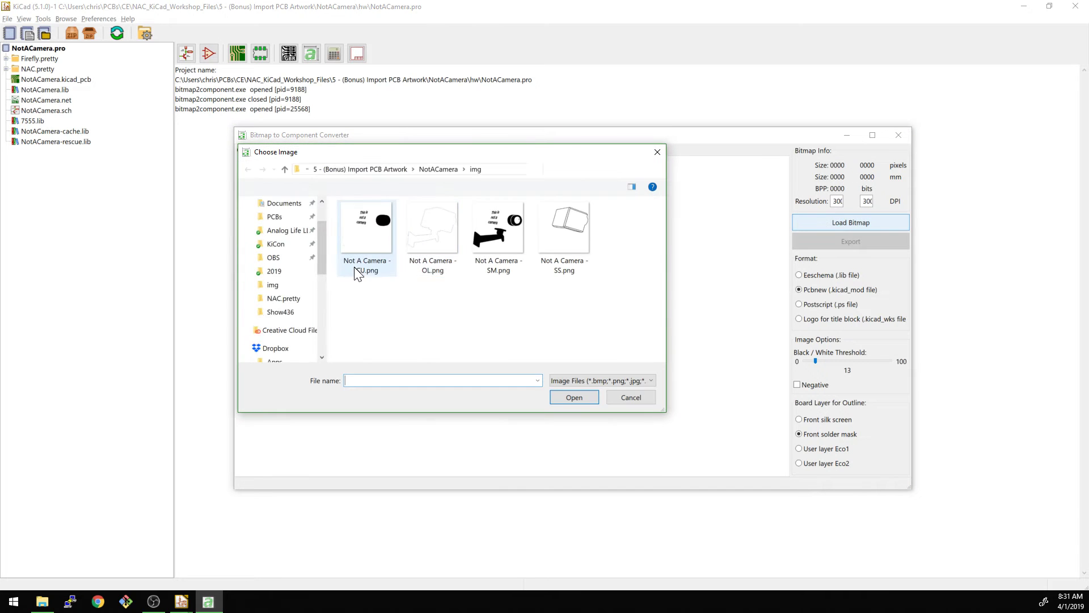
left_click(453, 236)
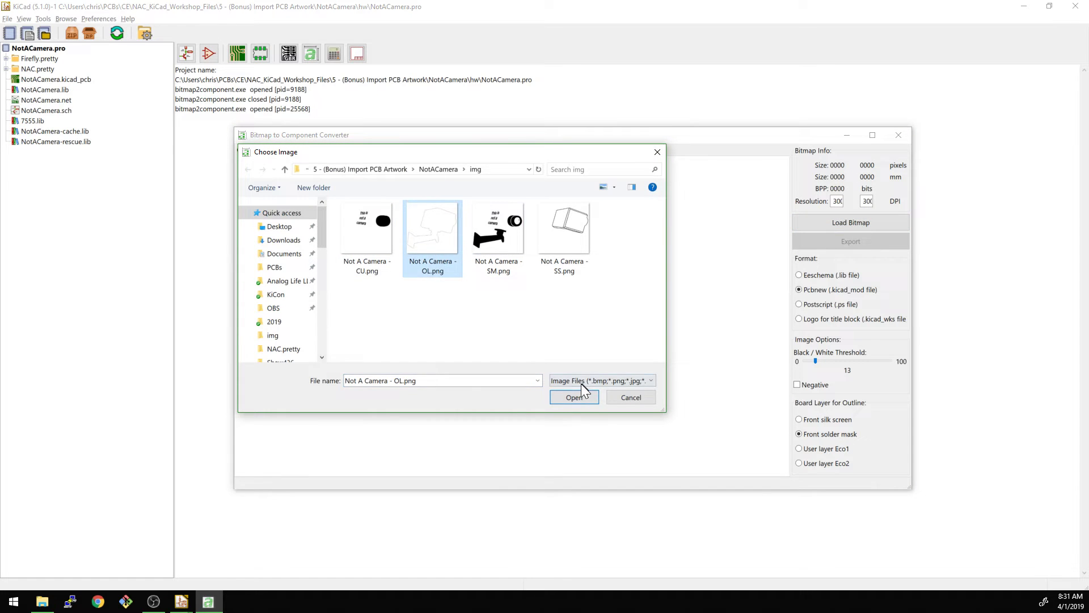
left_click(579, 399)
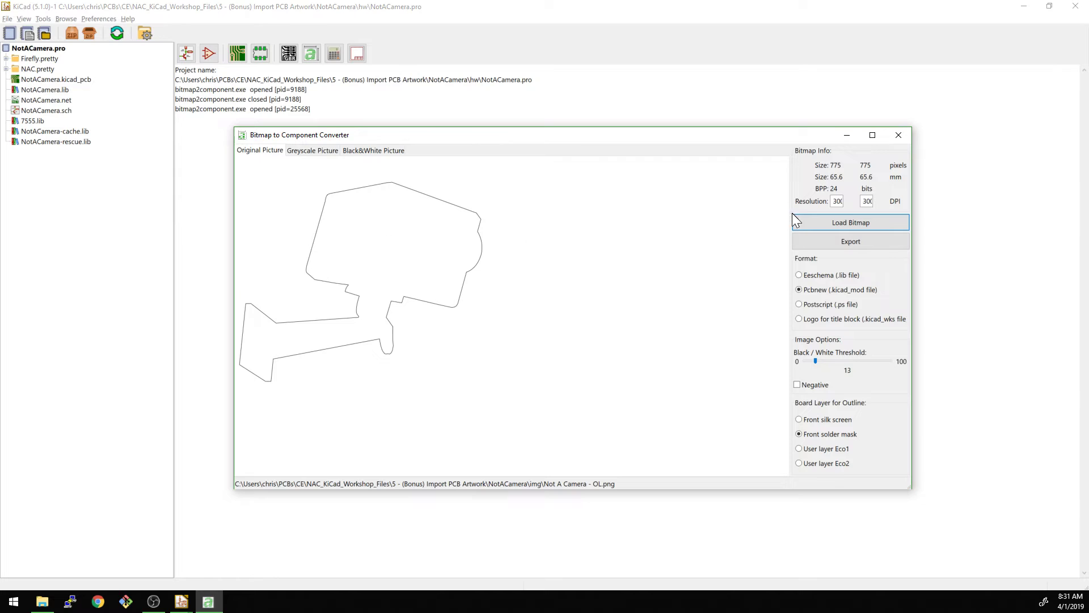
left_click(347, 151)
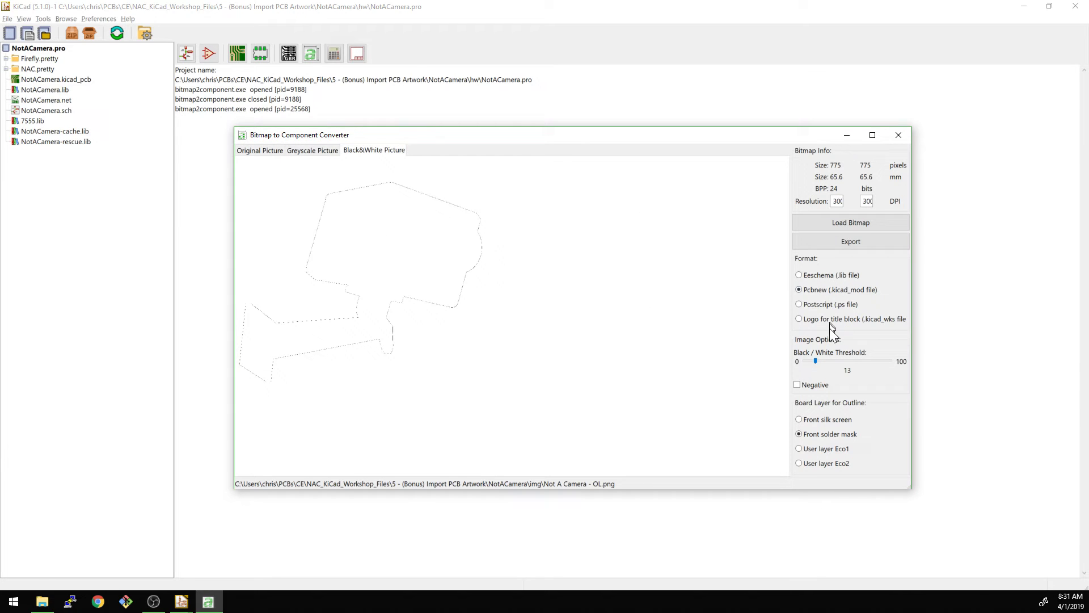
Set threshold to 100 and export over the existing NAC_OL.kicad_mod.
left_click_drag(818, 360, 956, 361)
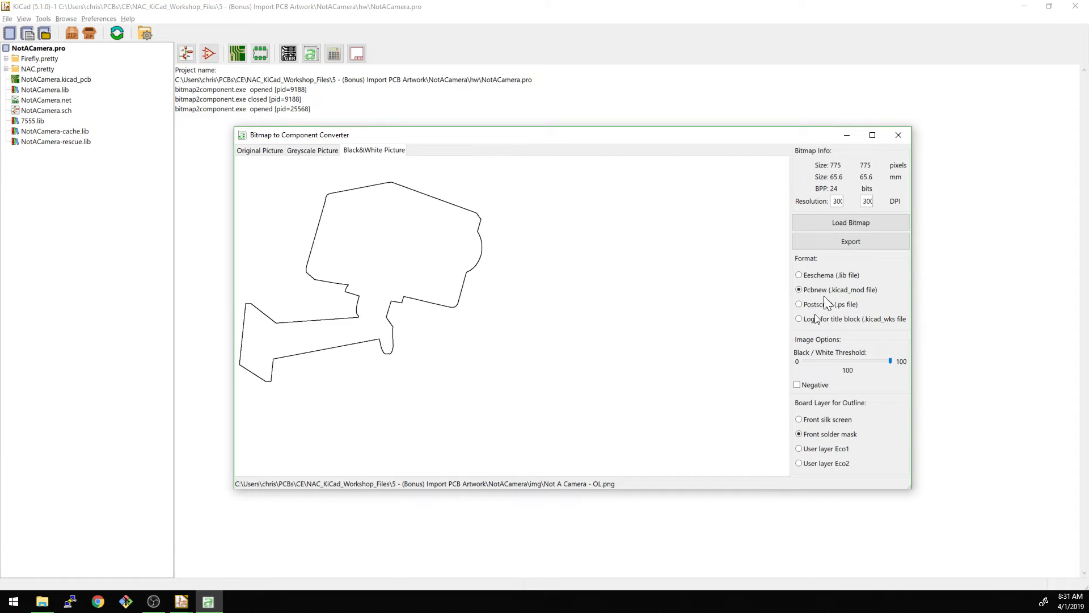
left_click(844, 241)
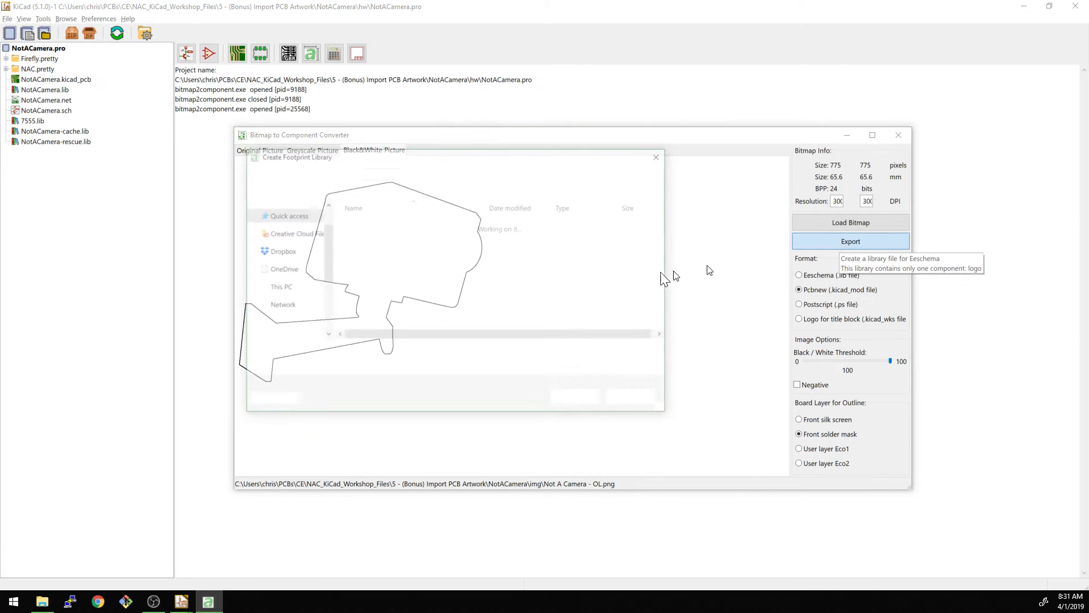
double_click(372, 243)
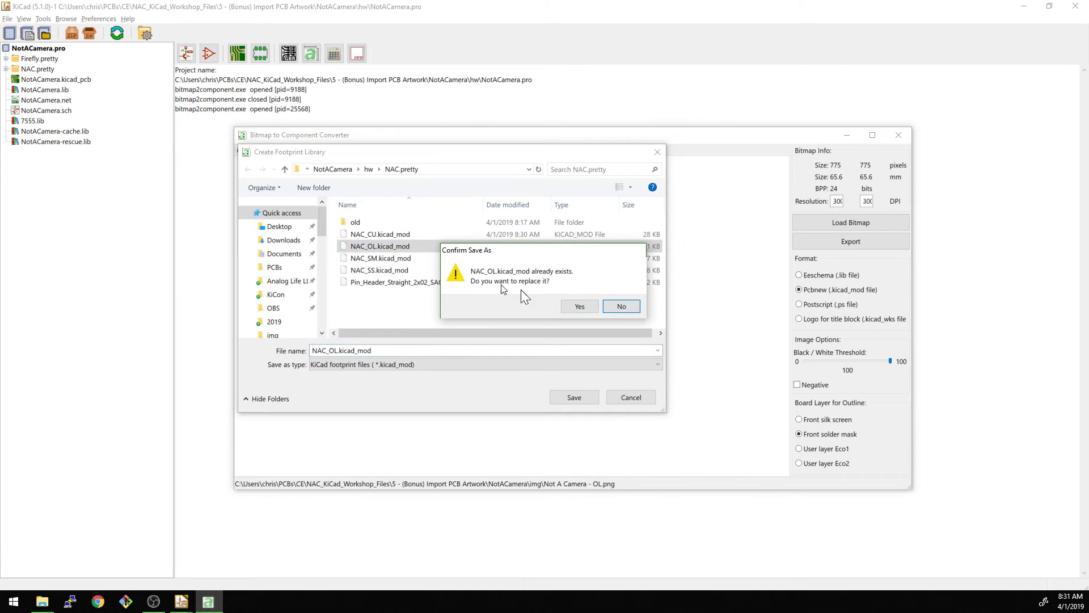
left_click(590, 309)
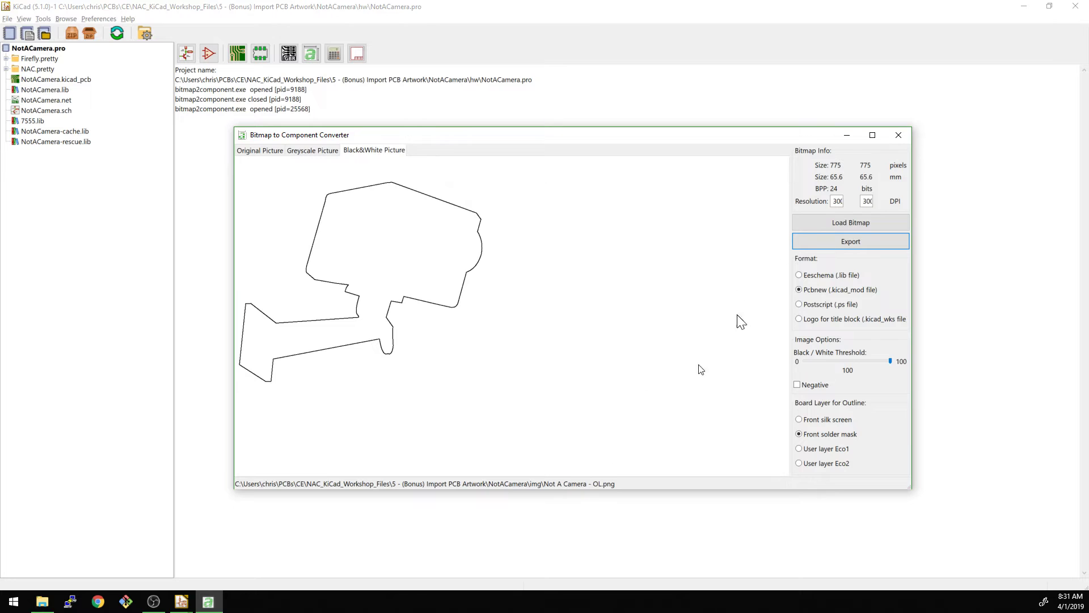
Close the bitmap converter, recentre the camera artwork, and bring up the Footprint Editor.
left_click(900, 136)
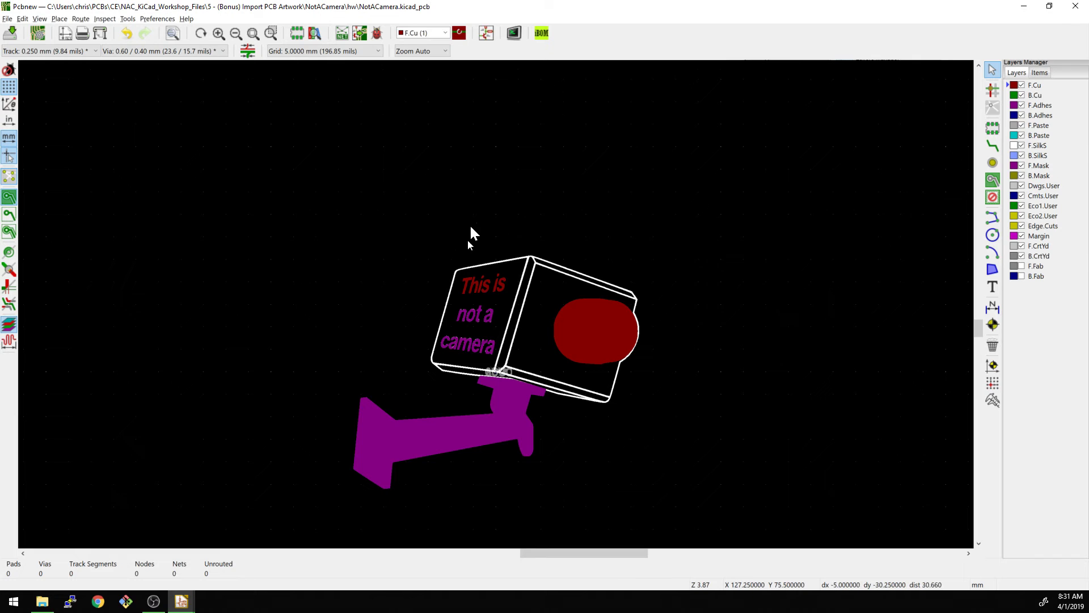
middle_click_drag(471, 233, 525, 198)
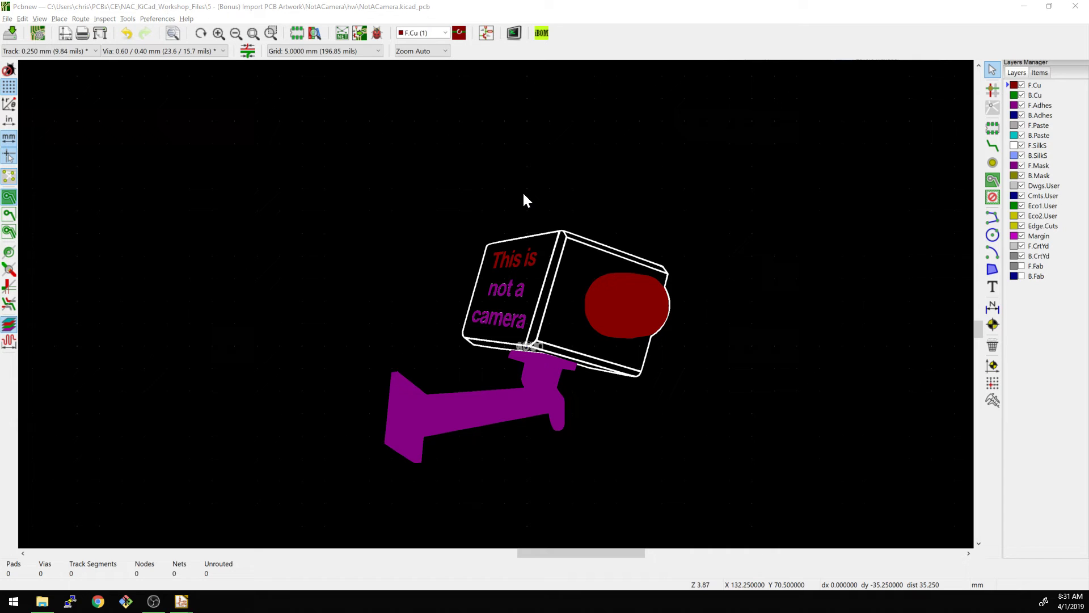
left_click(297, 34)
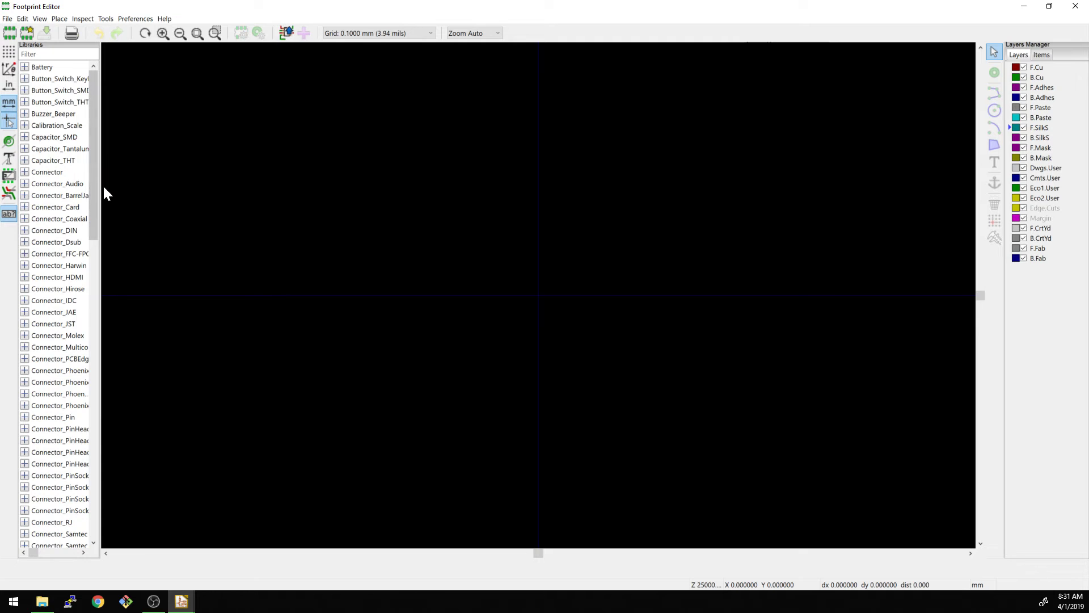
Expand the NAC library and open the regenerated NAC_OL footprint.
left_click_drag(97, 187, 102, 365)
scroll(66, 296, "down", 5)
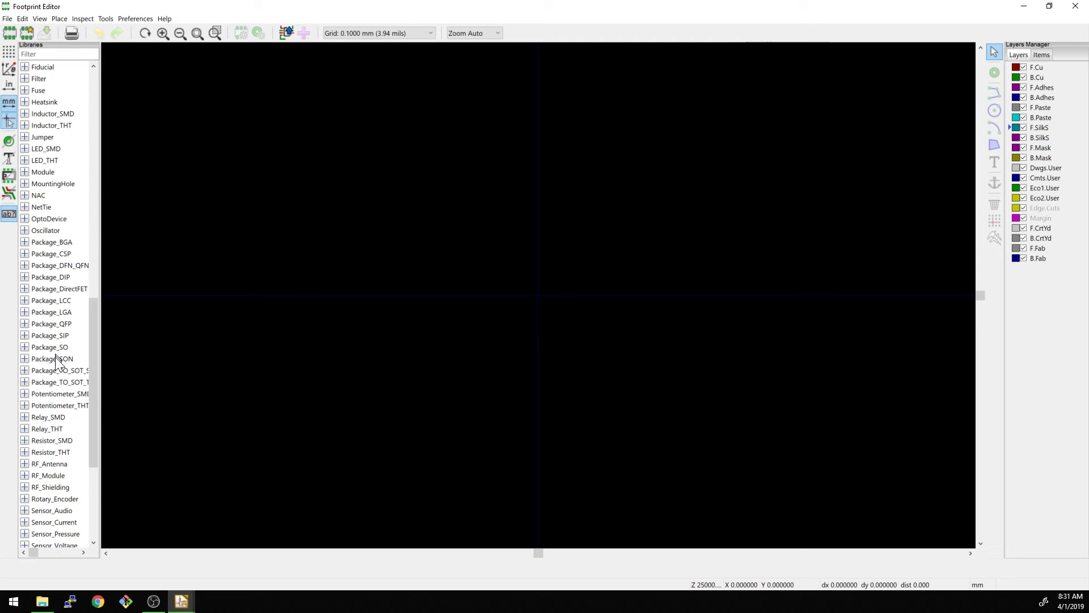
left_click(25, 149)
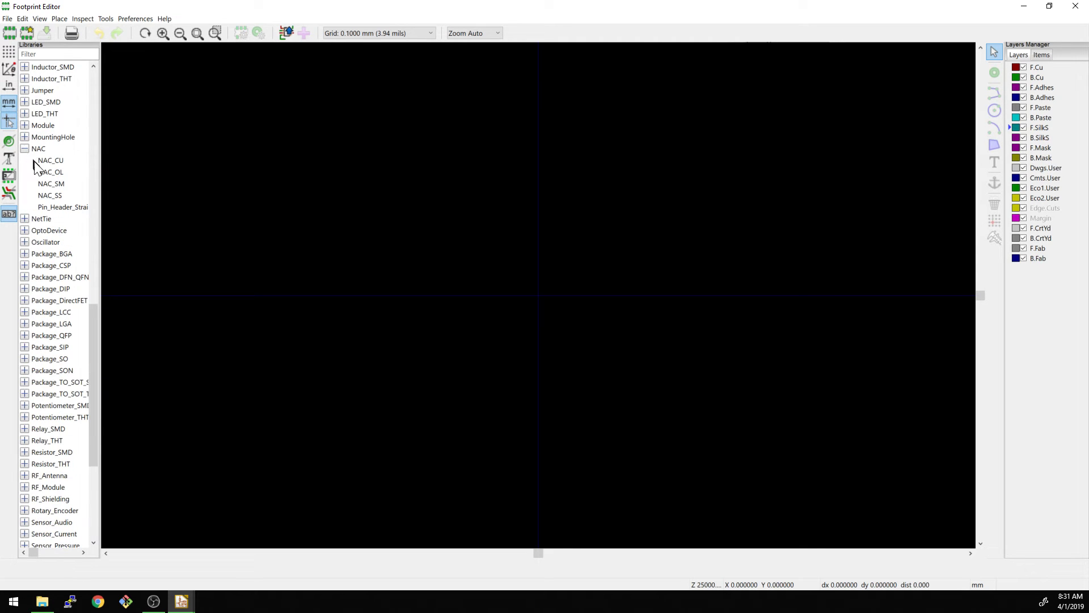
left_click(39, 163)
double_click(56, 173)
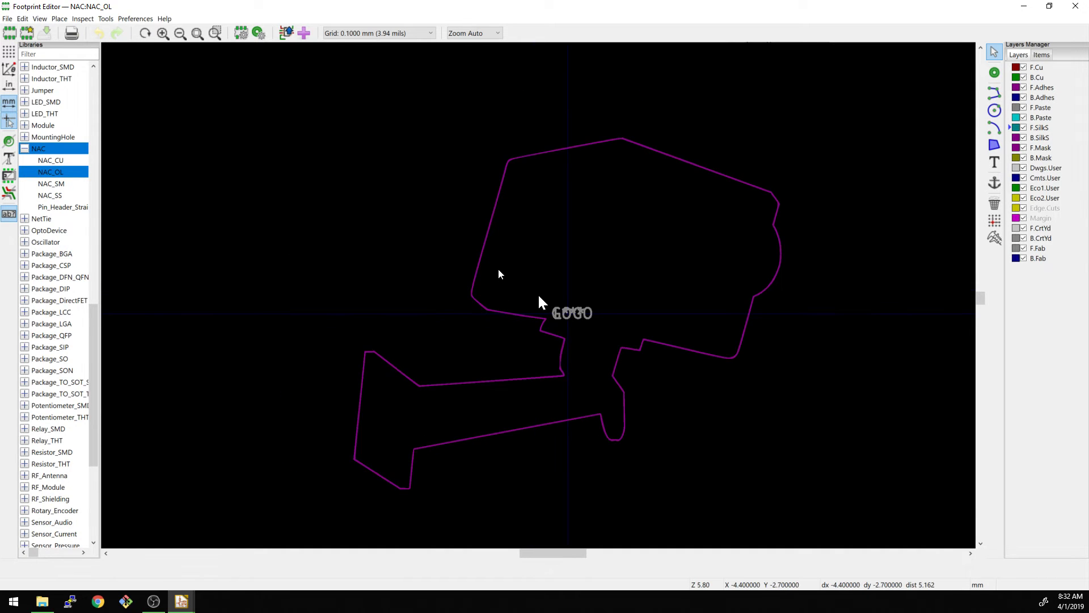
Inspect the outline polygon's properties, keeping it on F.Mask.
left_click_drag(269, 80, 856, 492)
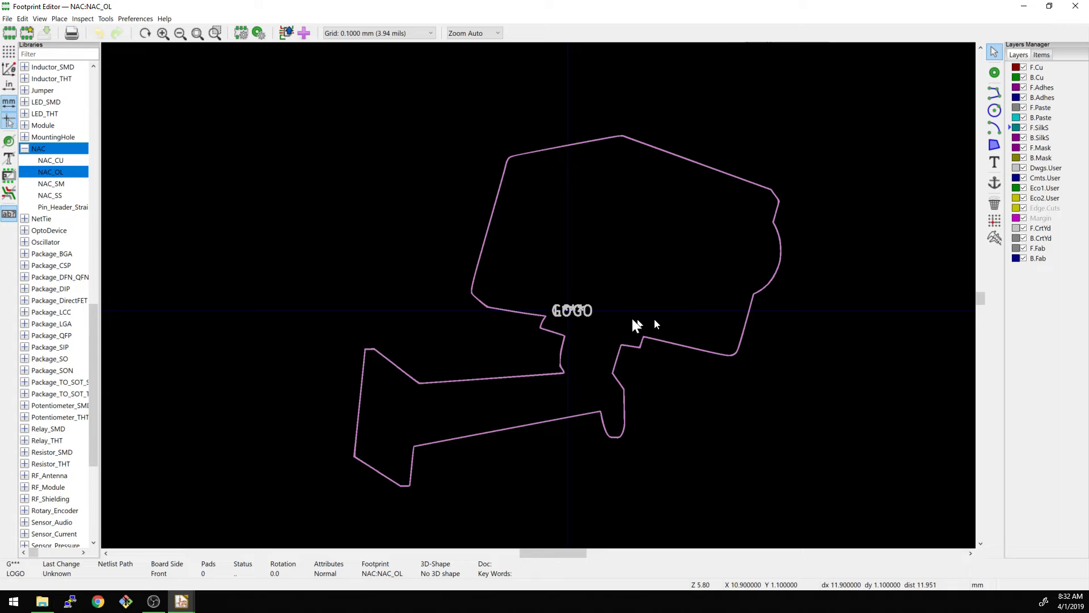
scroll(536, 316, "up", 5)
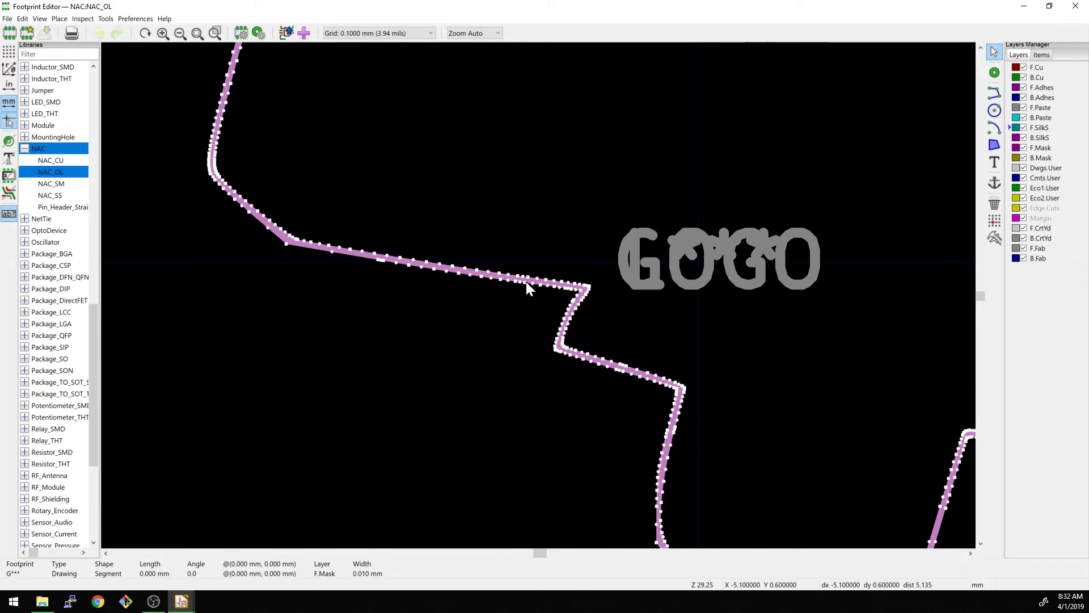
double_click(526, 281)
left_click(554, 300)
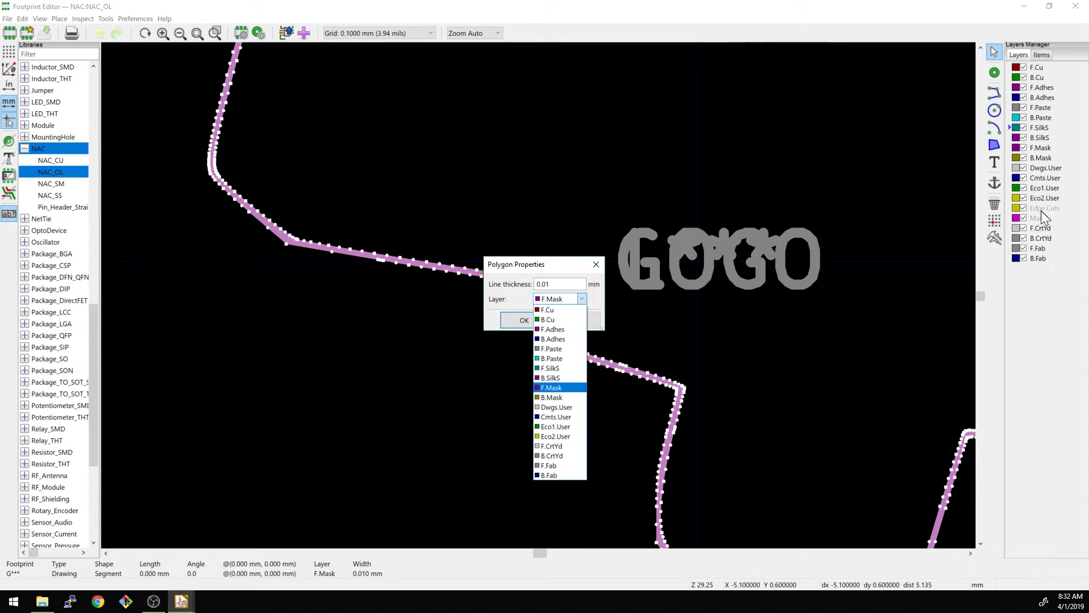
left_click(662, 303)
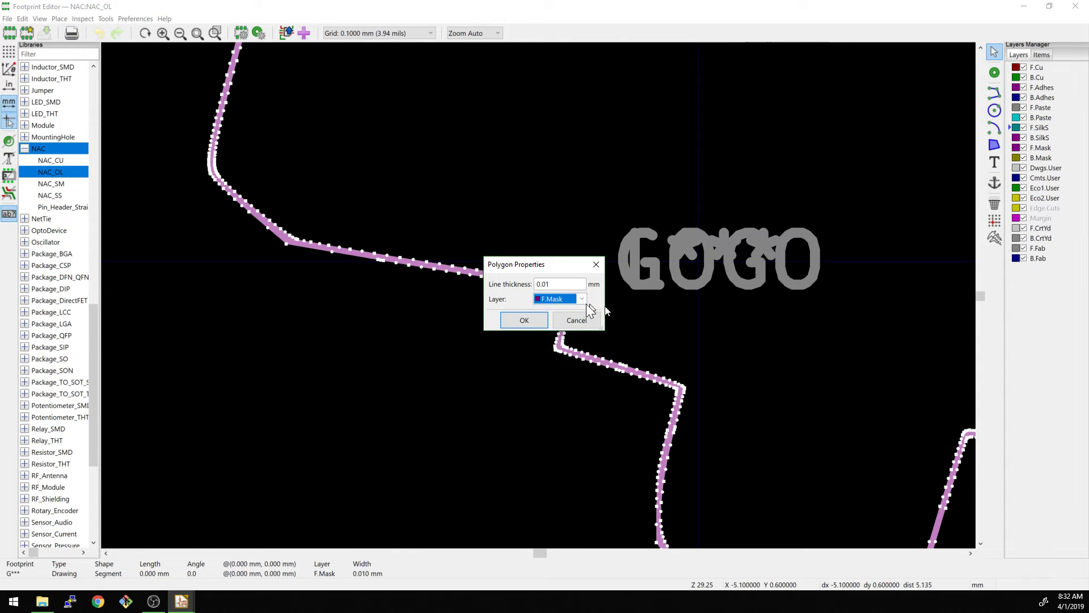
Dismiss the polygon properties unchanged and zoom in and out over the NAC_OL outline.
left_click(575, 316)
scroll(573, 314, "down", 3)
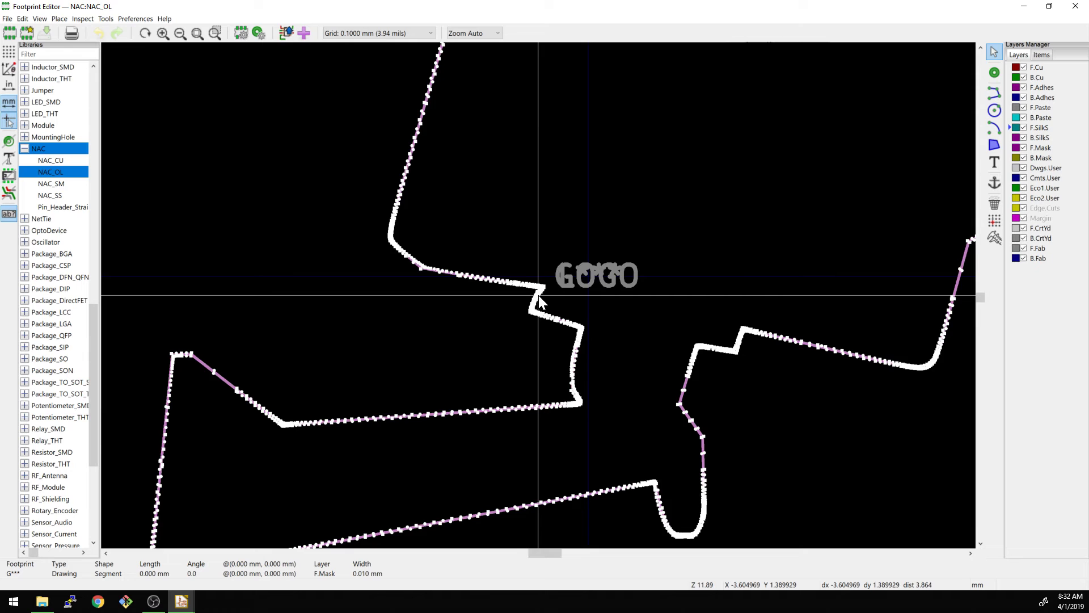
scroll(539, 295, "down", 2)
scroll(528, 297, "up", 8)
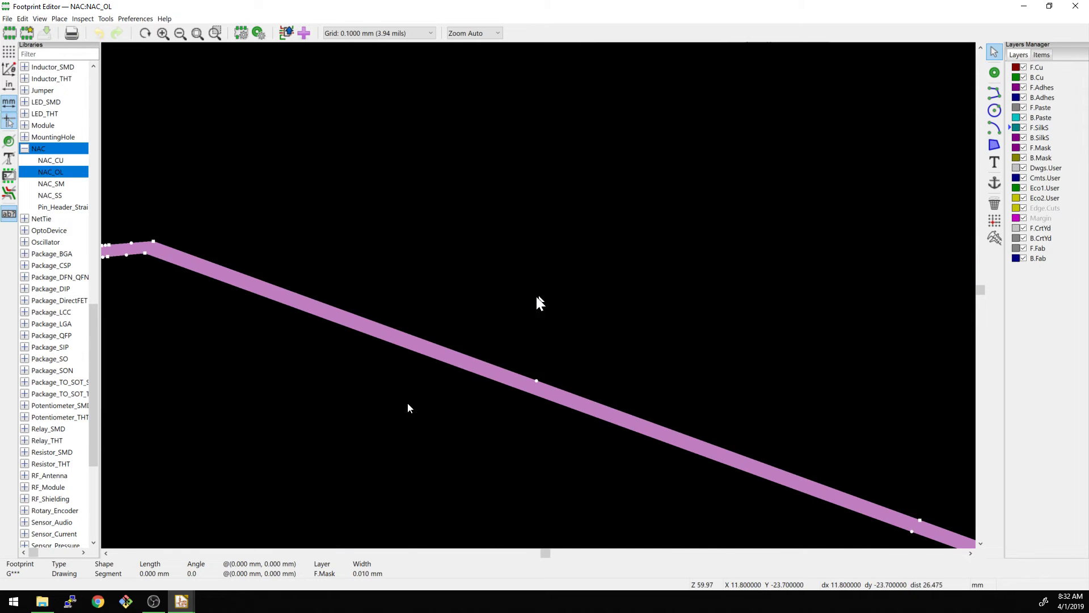
scroll(536, 296, "down", 5)
scroll(537, 407, "up", 4)
scroll(534, 284, "down", 1)
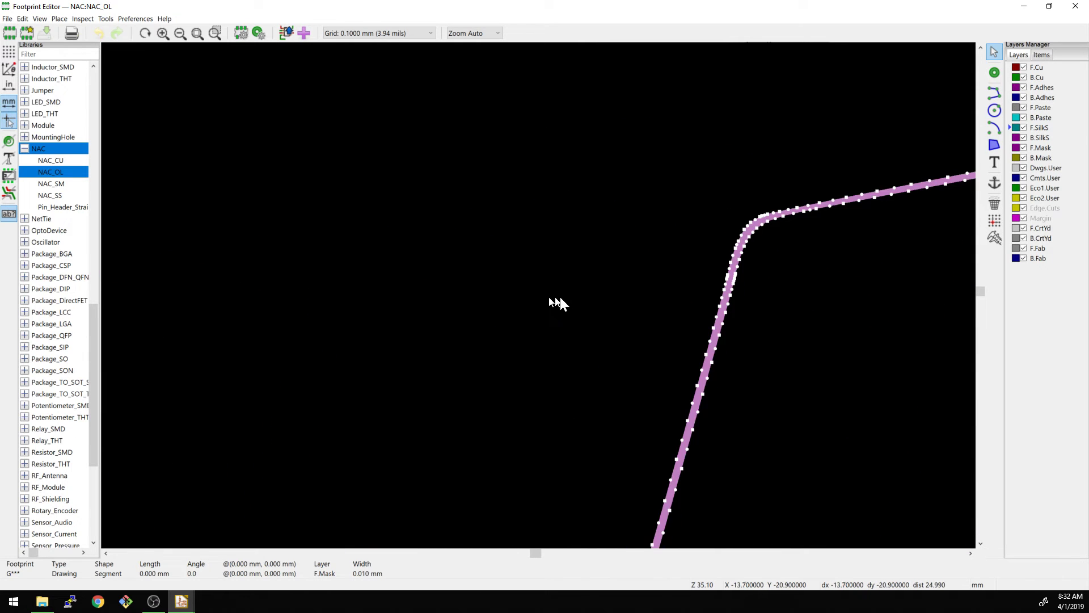
scroll(559, 304, "down", 1)
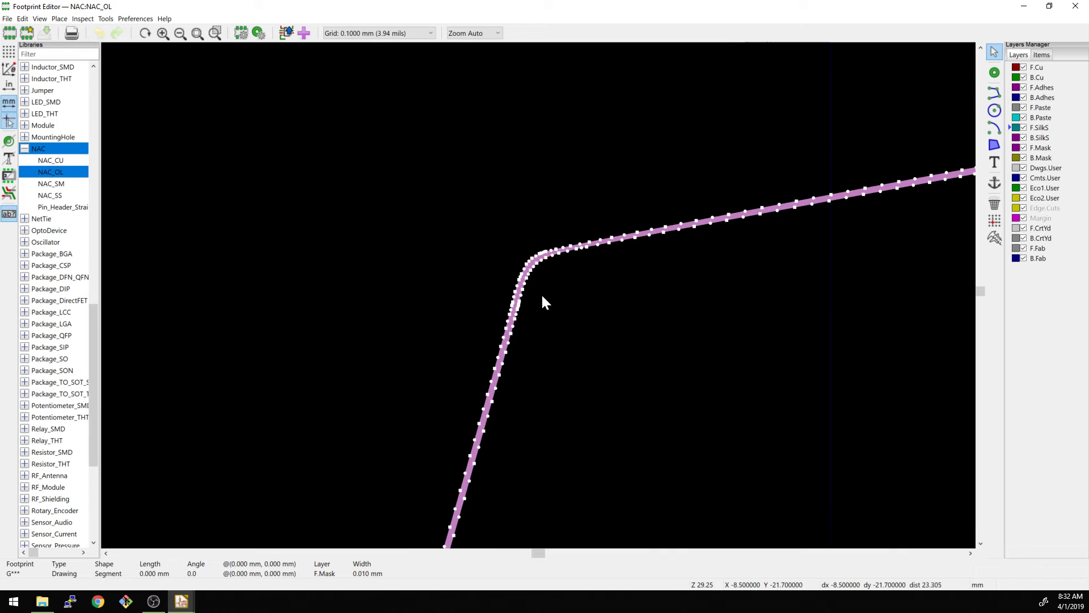
scroll(536, 312, "down", 1)
scroll(482, 294, "up", 6)
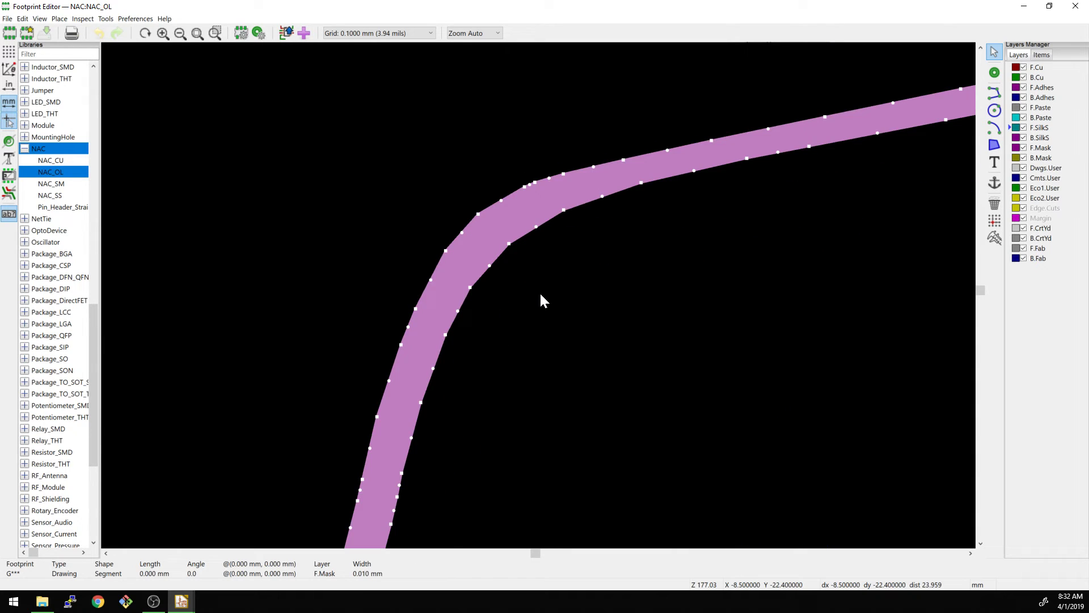
scroll(540, 298, "down", 5)
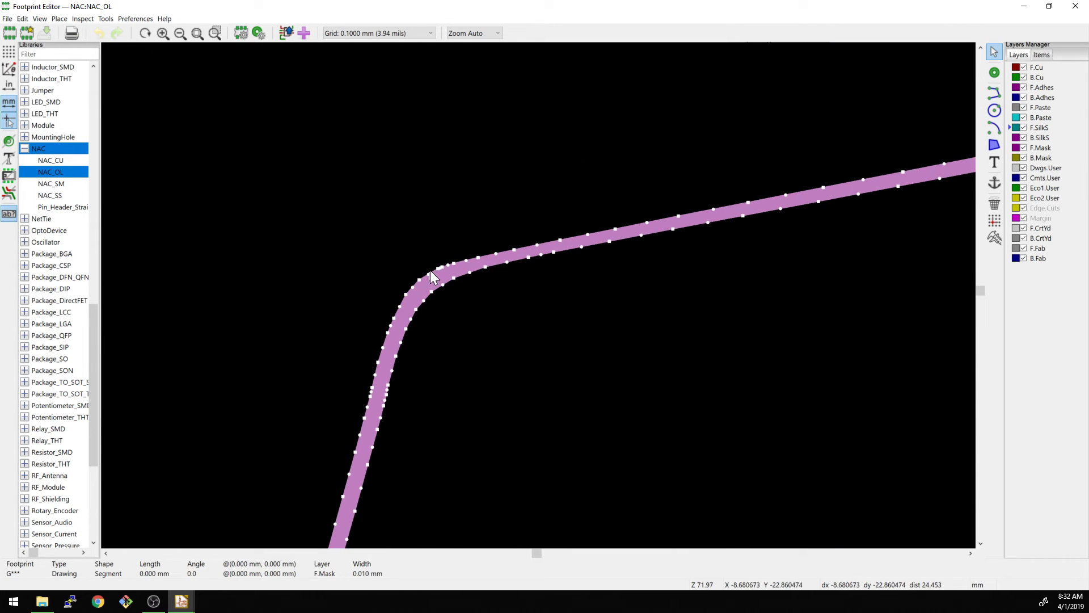
scroll(430, 269, "up", 4)
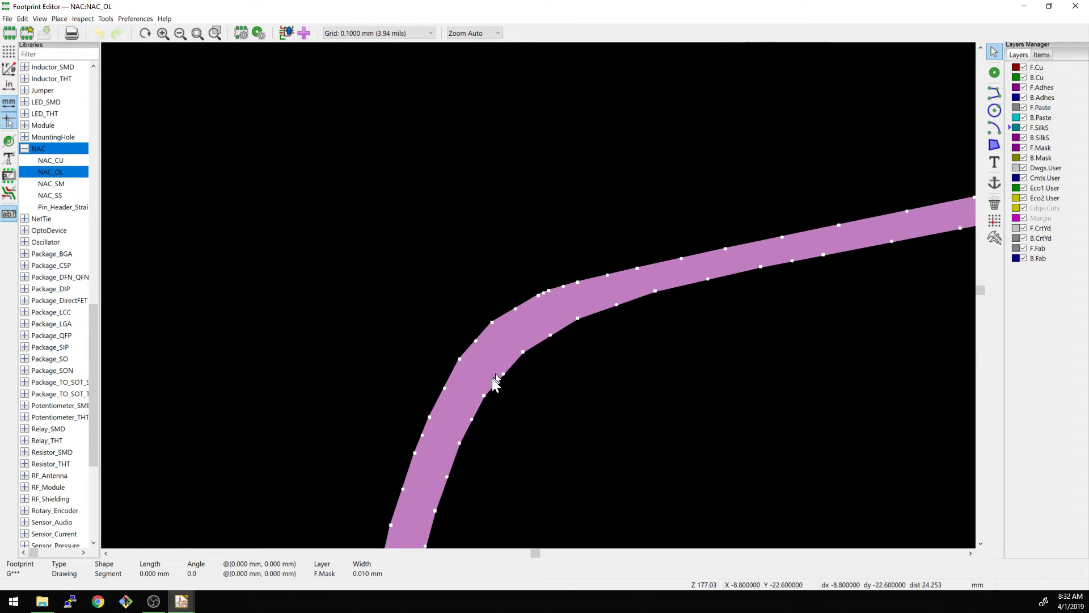
scroll(540, 297, "down", 8)
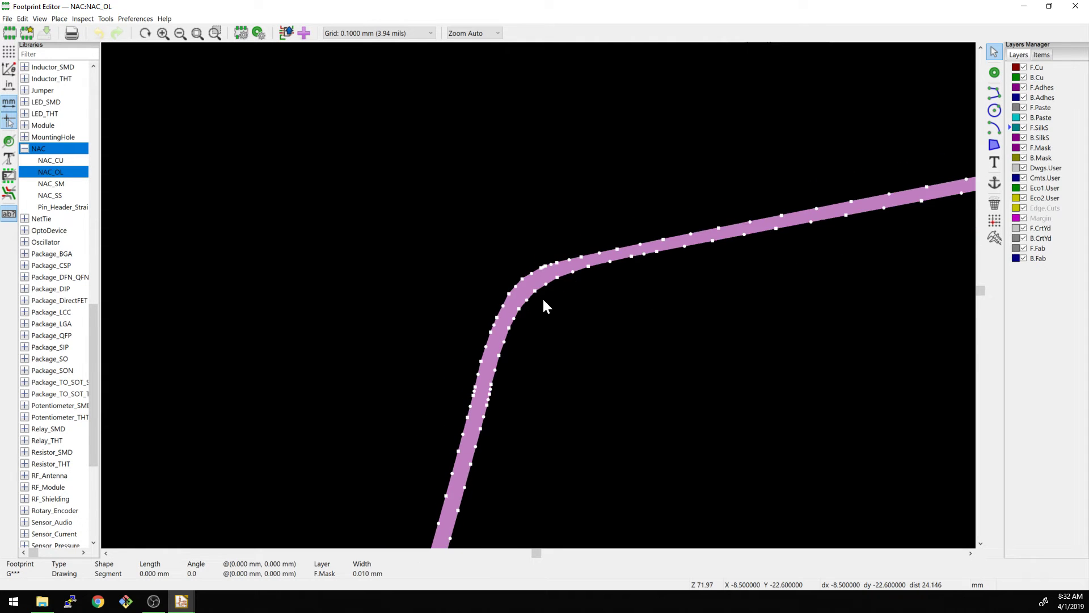
scroll(456, 268, "down", 5)
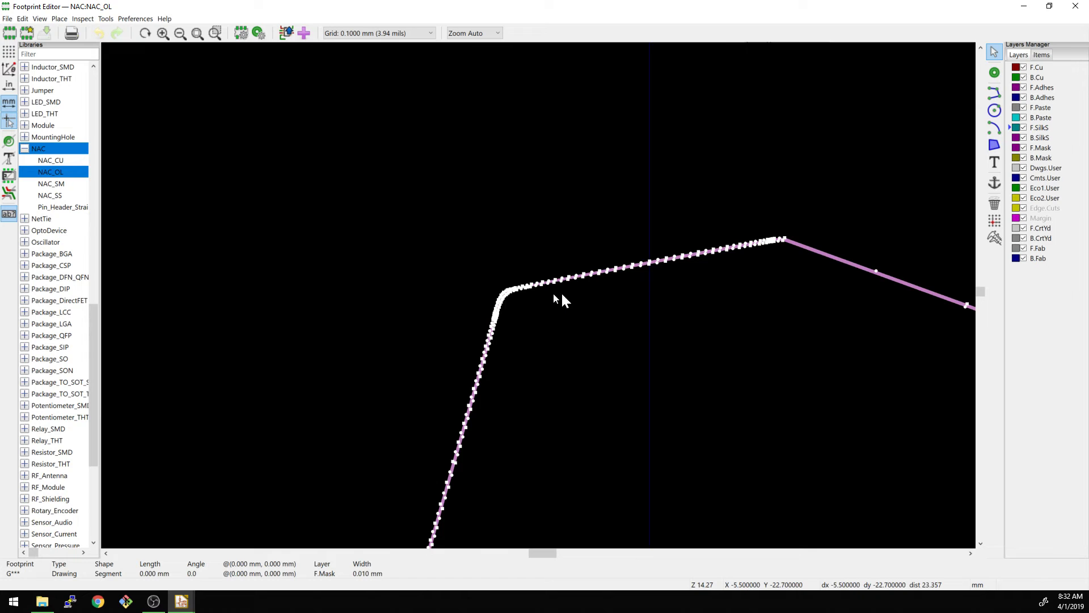
scroll(590, 368, "down", 5)
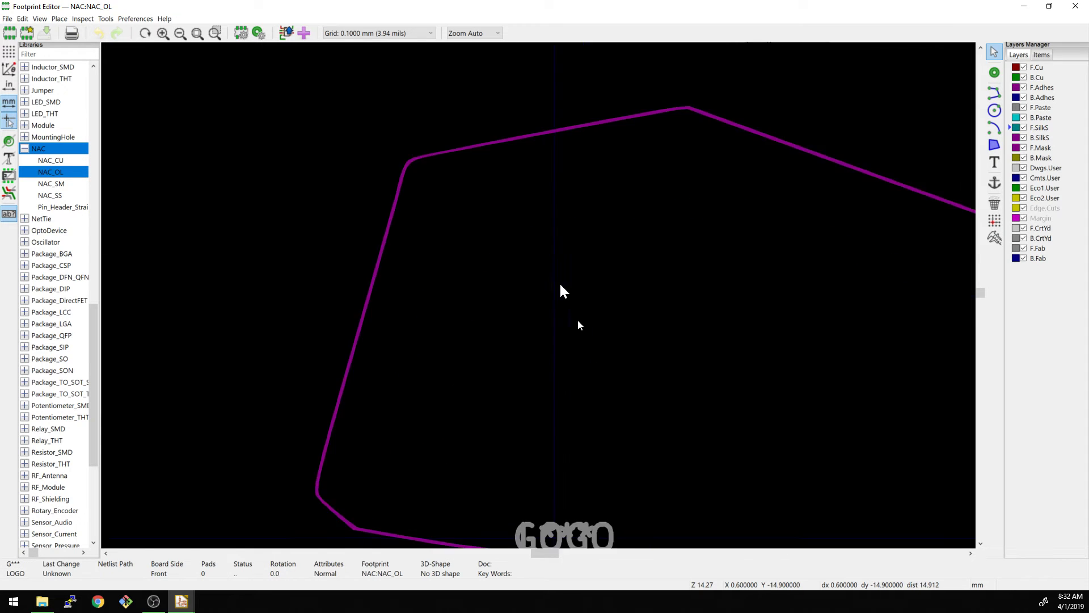
Pan along the outline toward the LOGO text, then close the Footprint Editor.
middle_click_drag(559, 363, 565, 312)
scroll(537, 300, "up", 5)
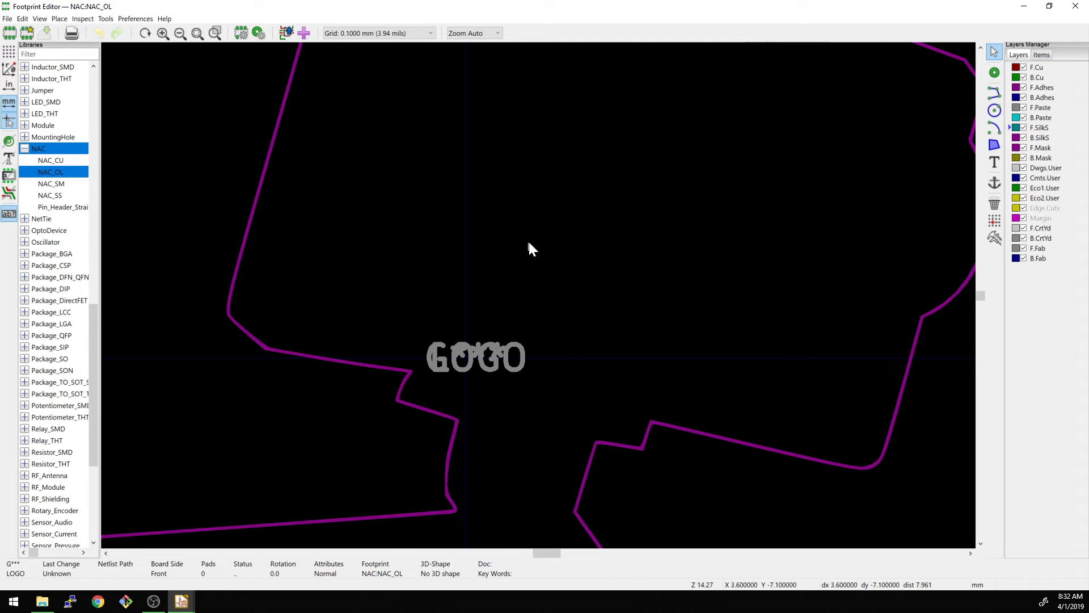
scroll(530, 245, "down", 1)
middle_click_drag(530, 245, 654, 212)
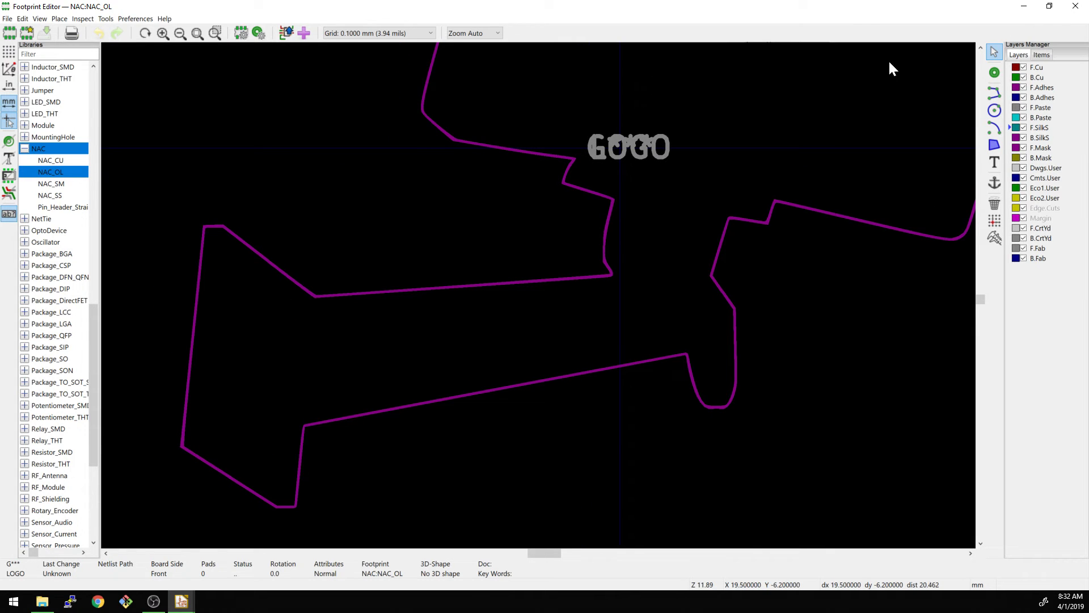
left_click(1074, 7)
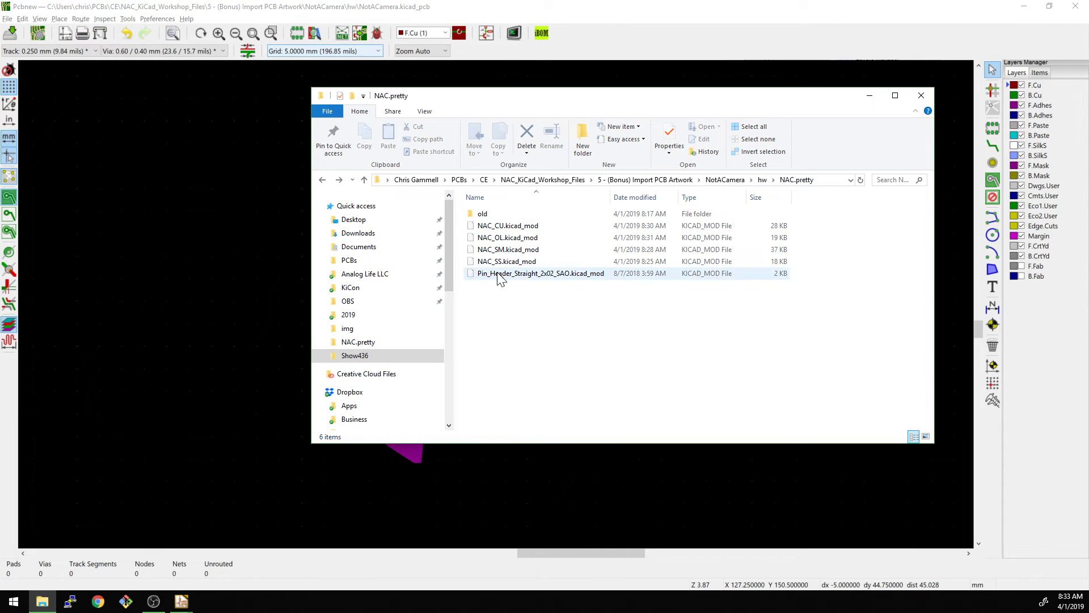
Open NAC_OL.kicad_mod from NAC.pretty with Atom.
right_click(492, 243)
left_click(537, 260)
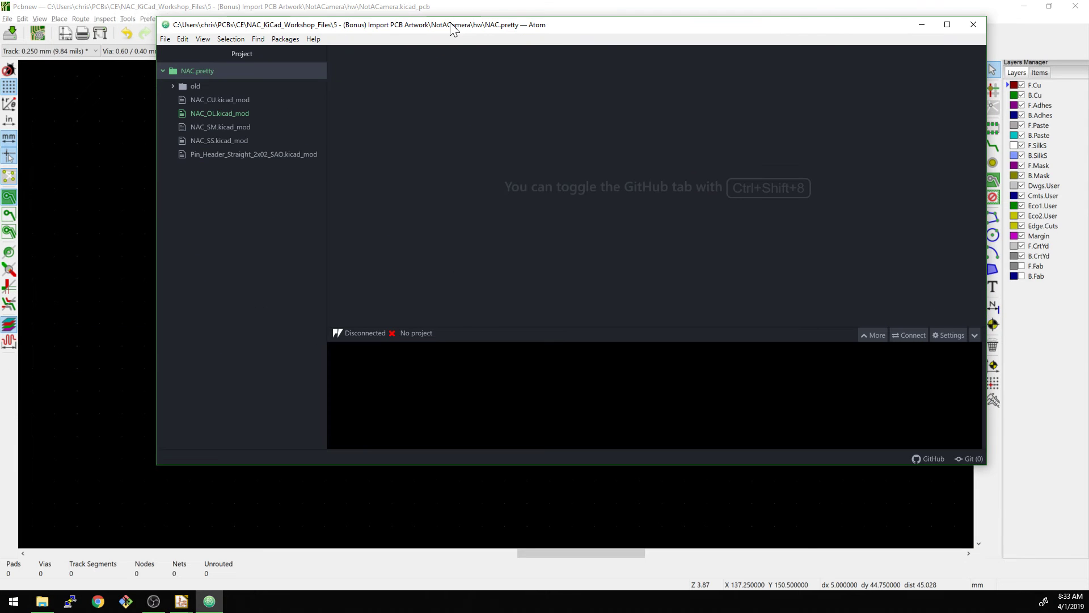
Change the fp_poly layer on line 101 of NAC_OL.kicad_mod from F.Mask to Edge.Cuts.
double_click(447, 22)
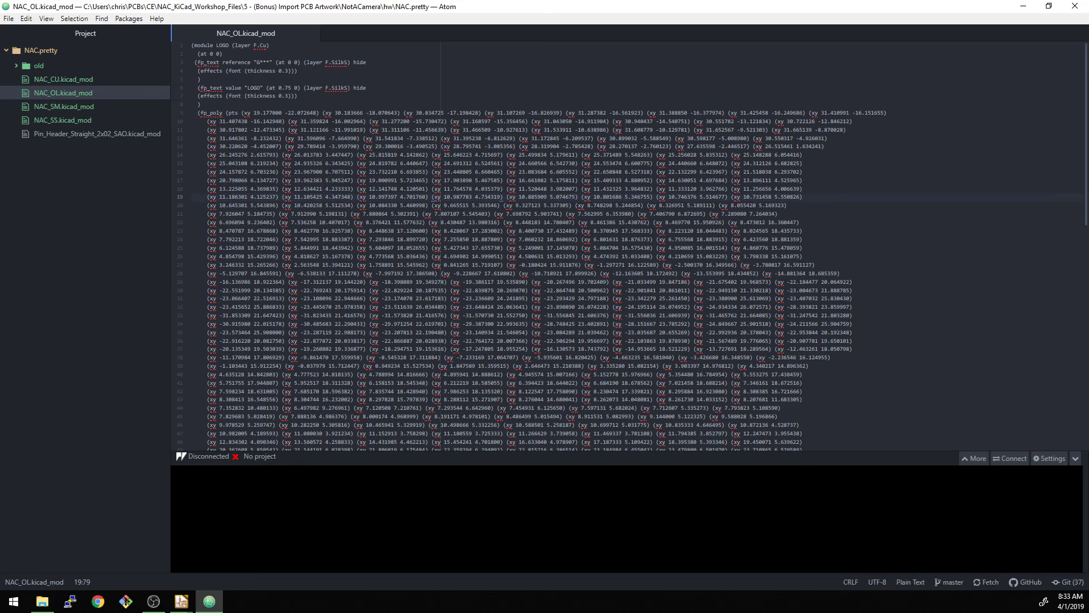
left_click(336, 89)
scroll(335, 89, "up", 3, "ctrl")
left_click(384, 100)
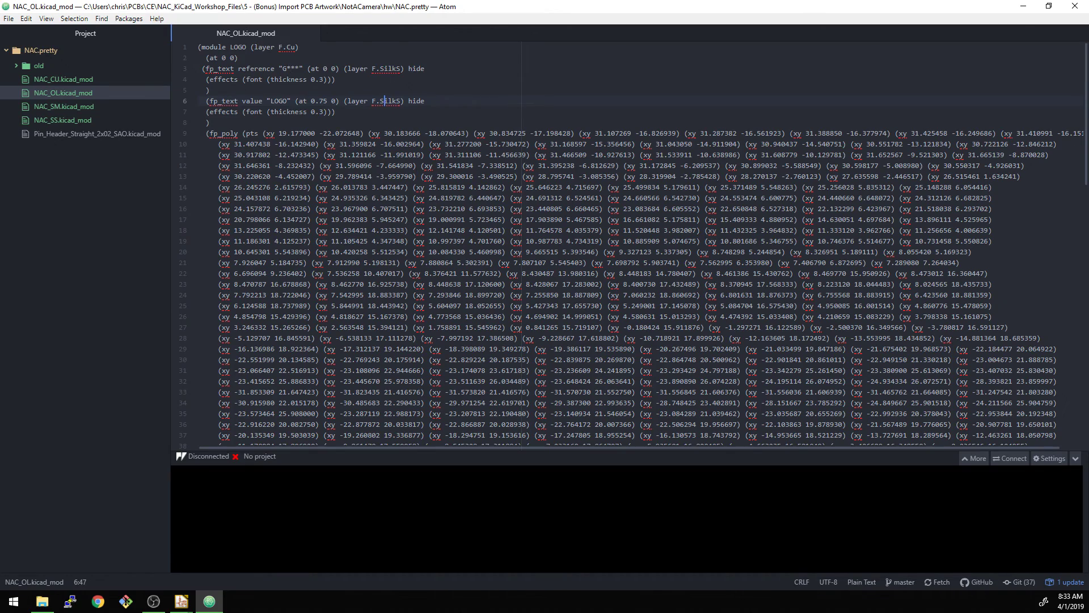
scroll(384, 101, "down", 20)
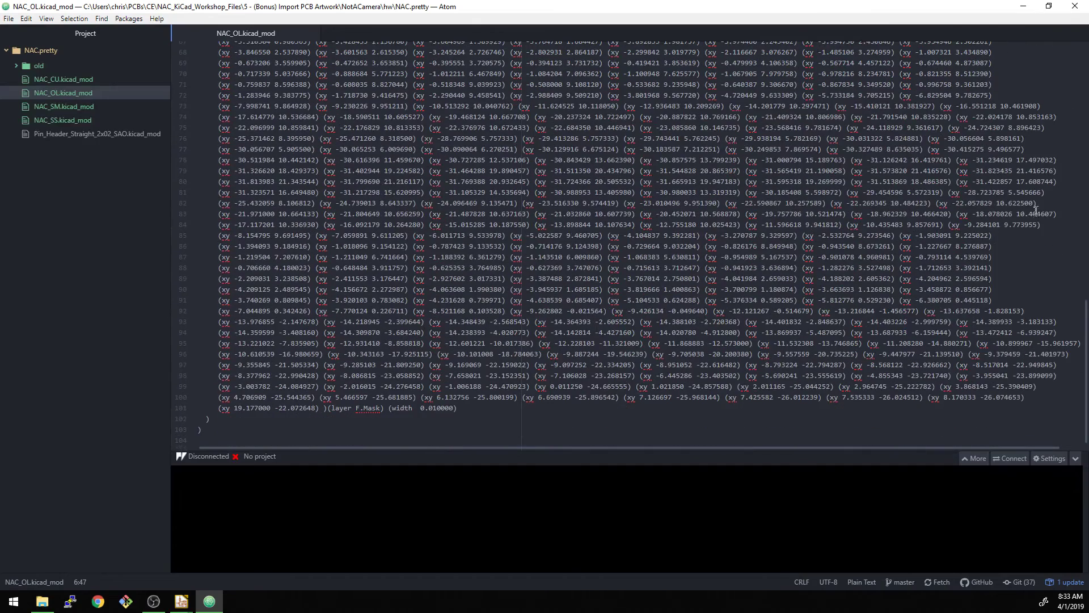
double_click(376, 408)
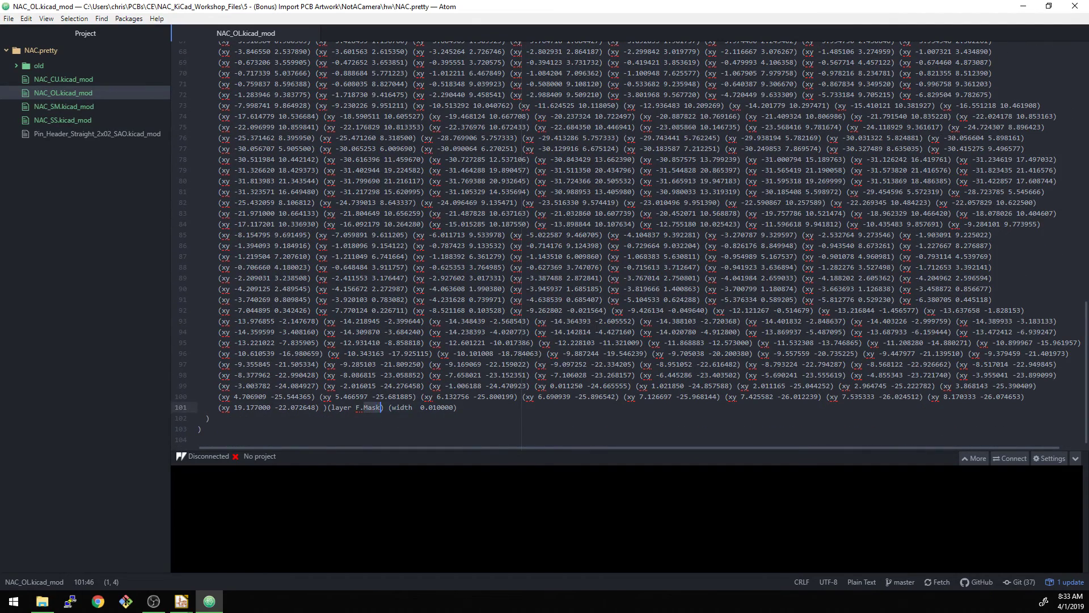
key("BackSpace")
key("BackSpace")
key("BackSpace")
type("eD")
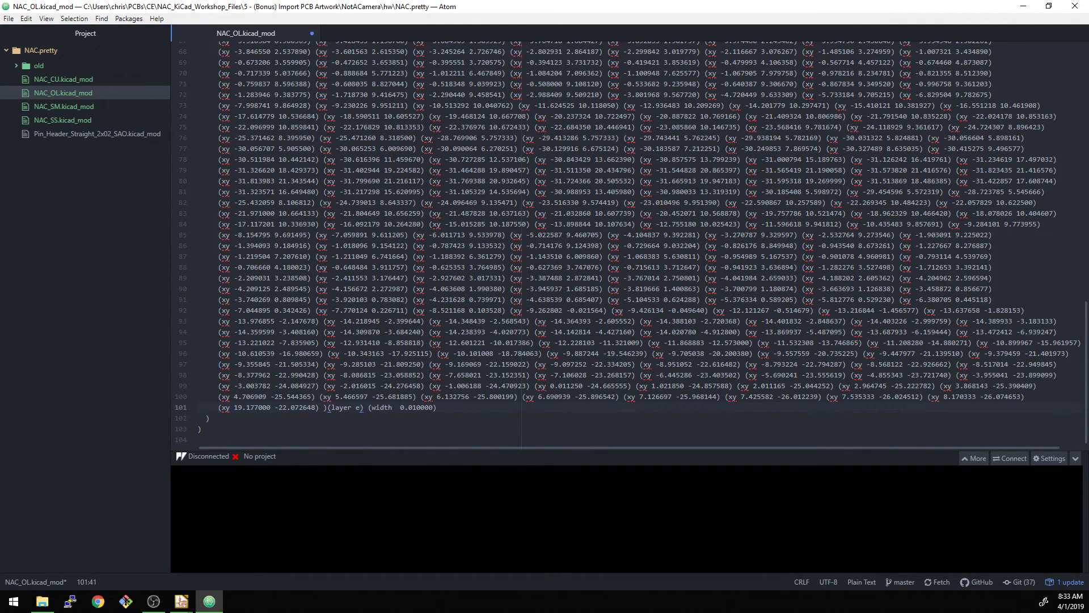
key("BackSpace")
key("BackSpace")
type("Edge.Cuts")
Save NAC_OL.kicad_mod and close Atom.
key("ctrl+s")
scroll(957, 171, "up", 6)
scroll(910, 165, "up", 15)
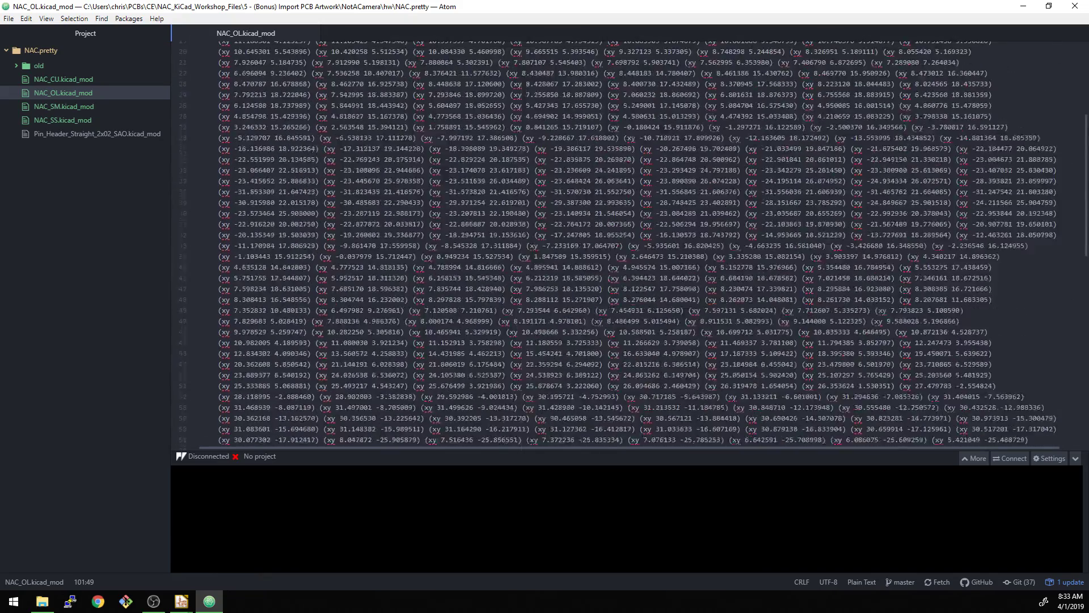
left_click(1075, 7)
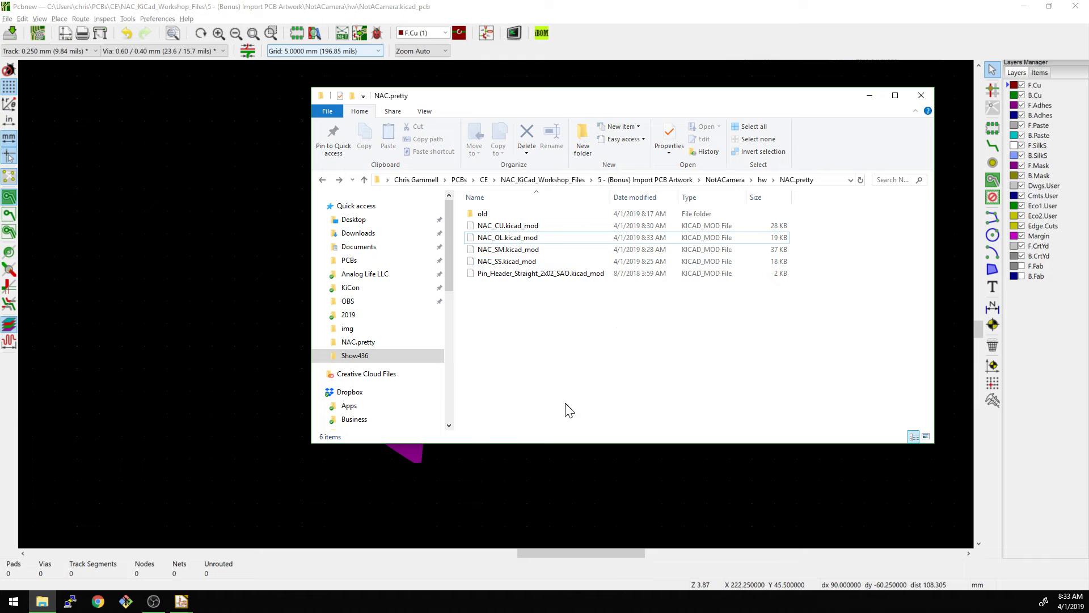
Place the NAC_OL footprint from the NAC library over the camera artwork.
left_click(955, 246)
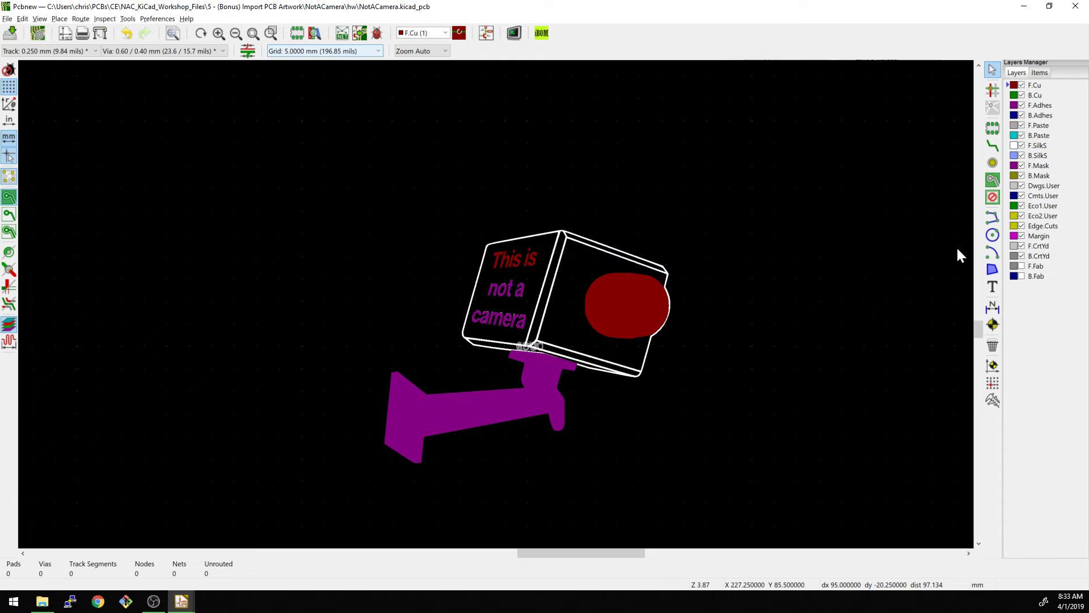
left_click(992, 129)
left_click(639, 323)
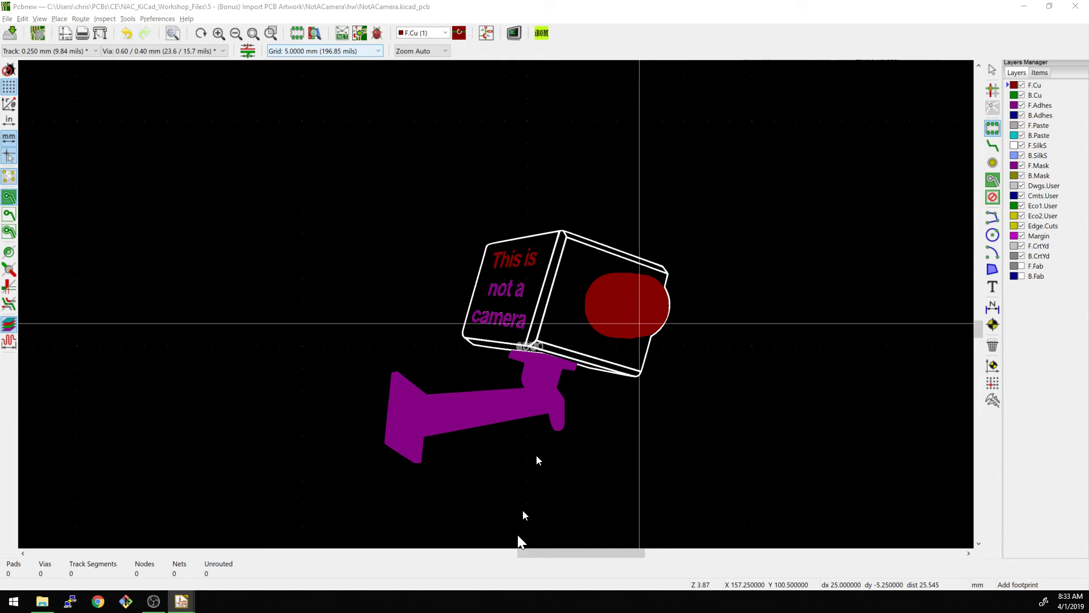
scroll(106, 218, "down", 3)
scroll(107, 218, "down", 12)
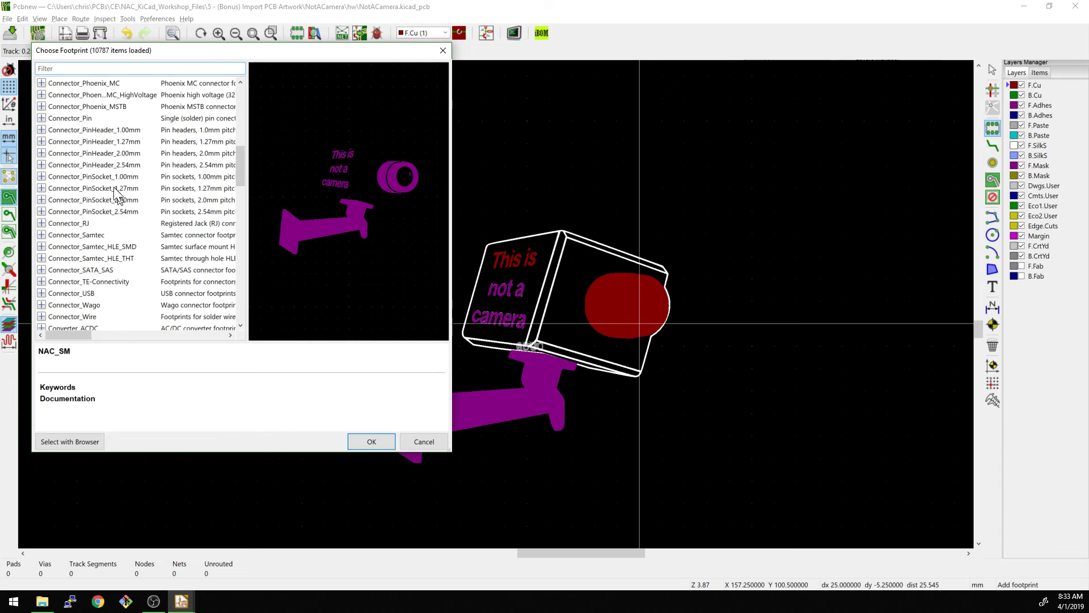
scroll(79, 205, "down", 4)
double_click(73, 189)
left_click(71, 212)
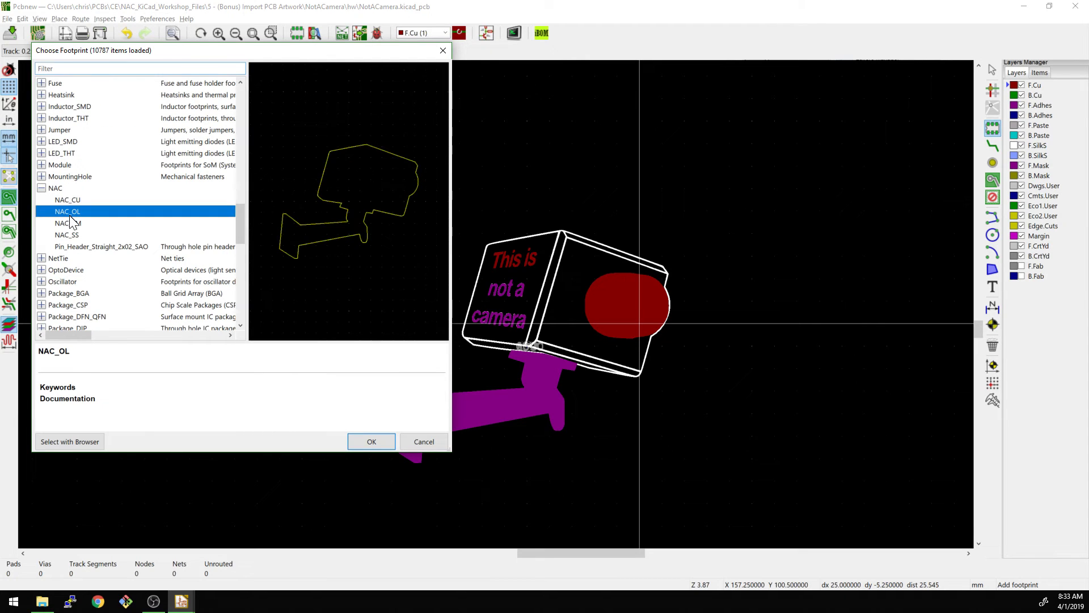
left_click(371, 442)
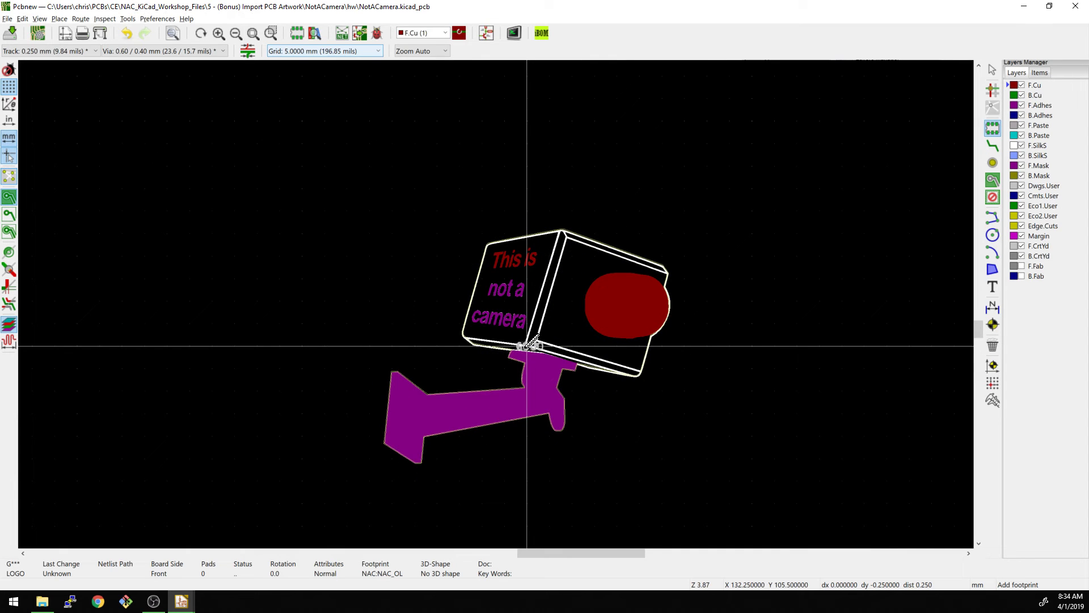
scroll(527, 344, "up", 4)
left_click(496, 305)
Zoom in and out on the board to check the placed outline footprint.
scroll(496, 306, "down", 5)
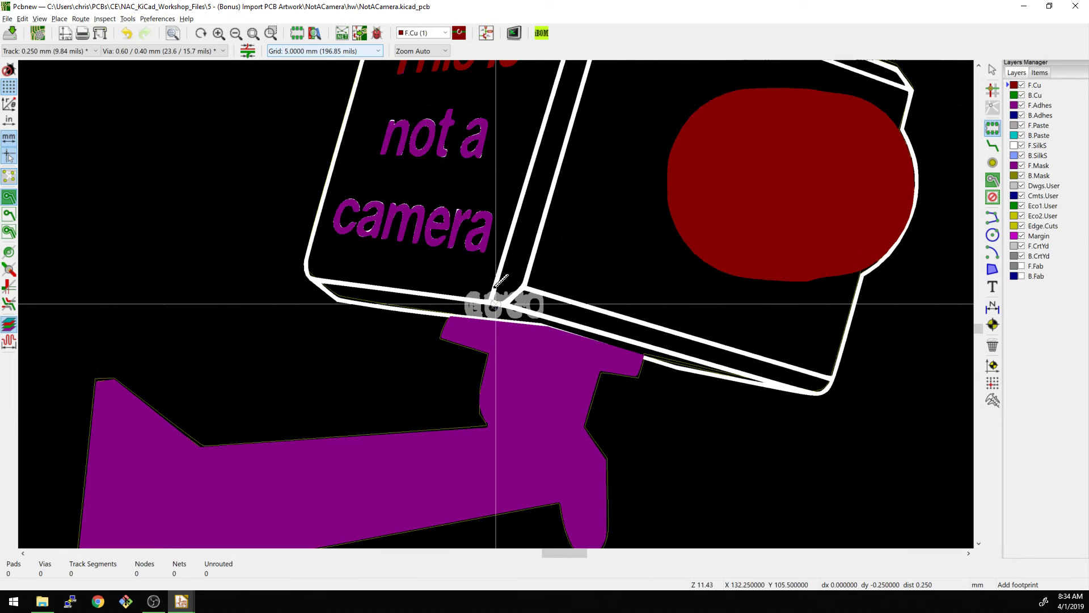
scroll(496, 306, "up", 5)
scroll(495, 304, "down", 1)
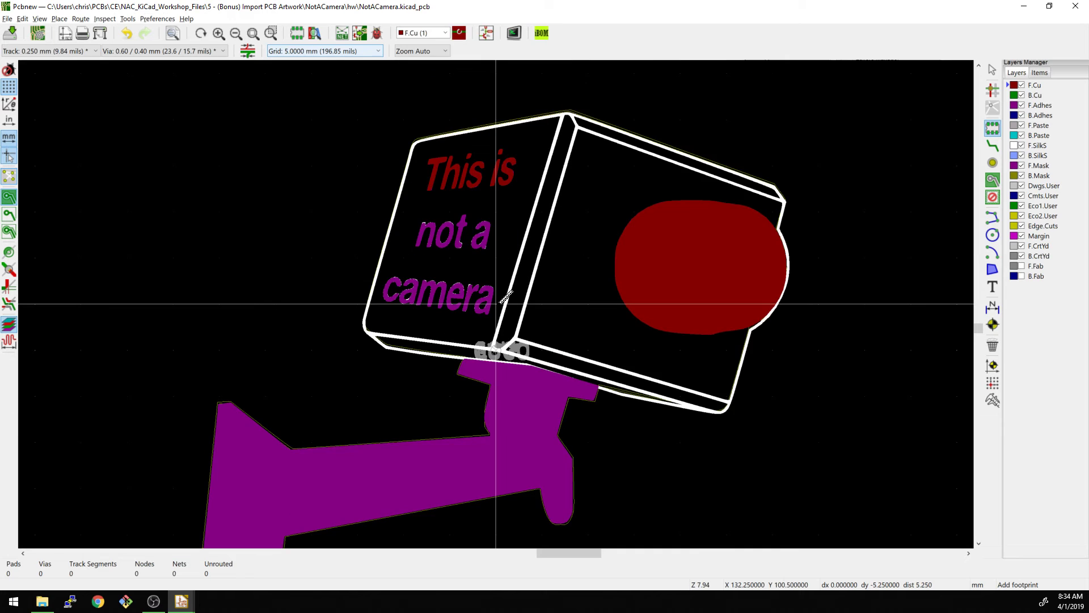
scroll(496, 293, "up", 5)
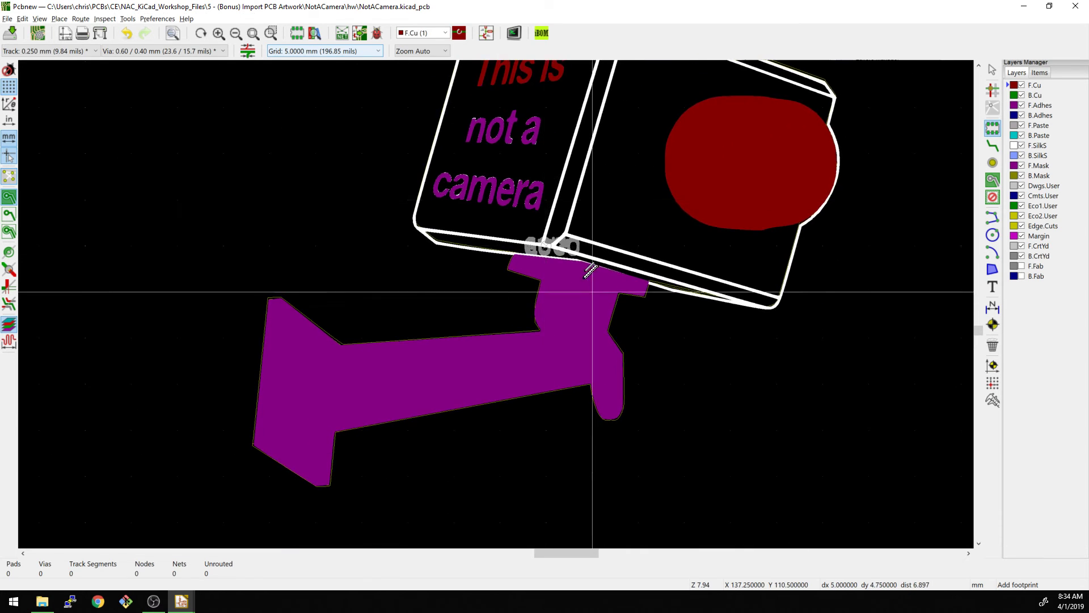
scroll(496, 418, "up", 3)
scroll(496, 304, "down", 3)
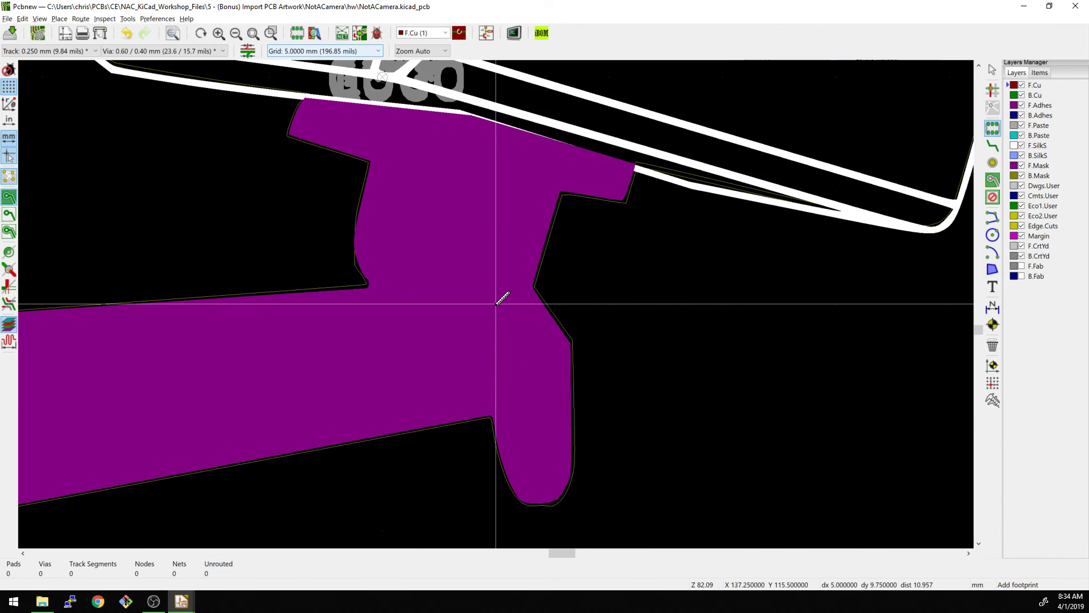
scroll(496, 304, "up", 5)
scroll(496, 304, "down", 15)
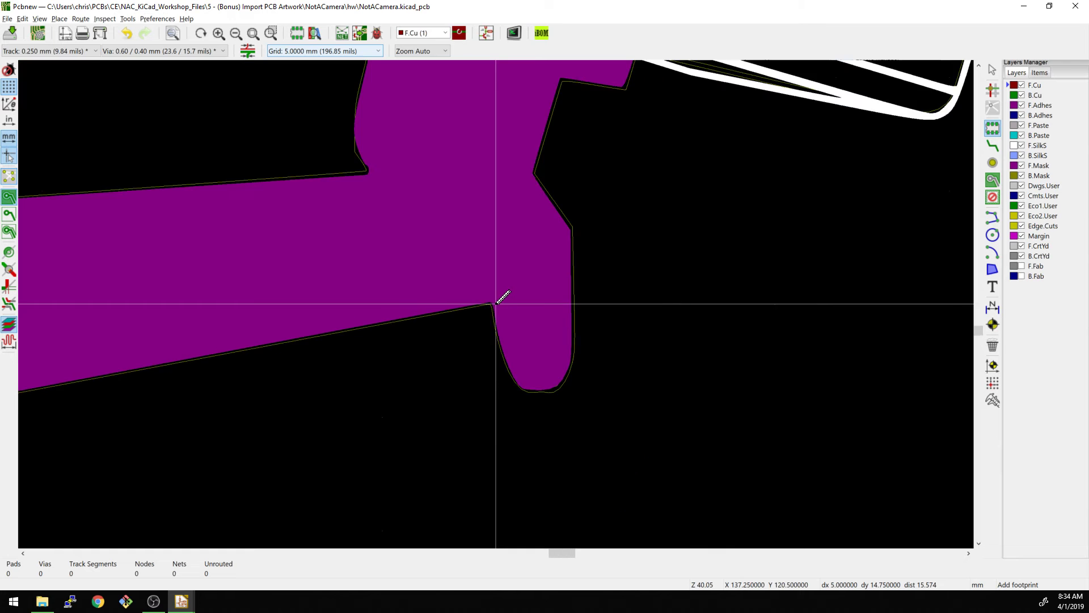
scroll(496, 304, "up", 6)
scroll(496, 304, "up", 8)
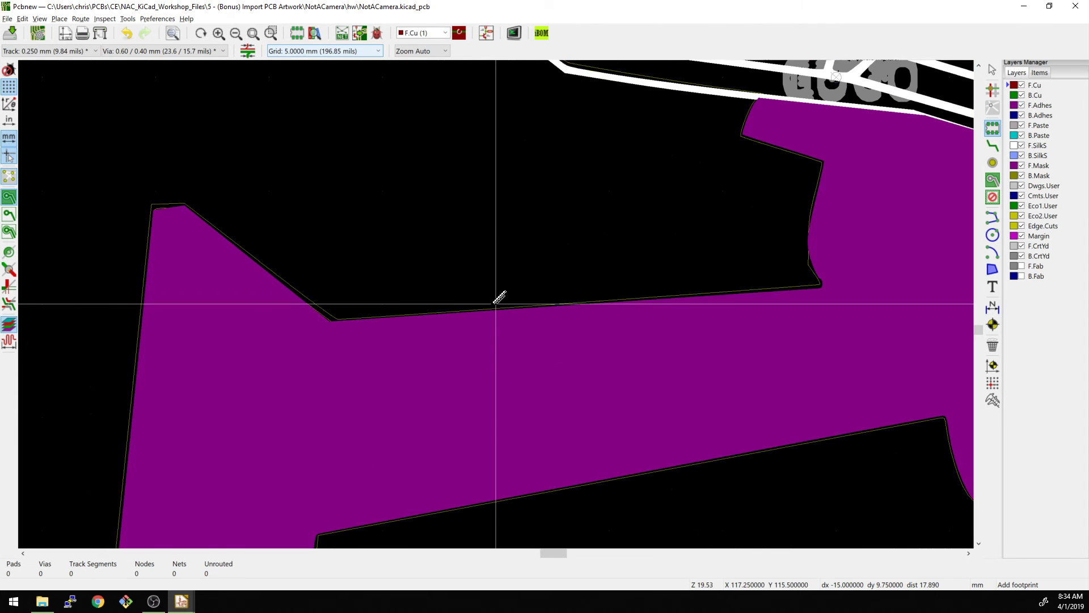
scroll(496, 304, "down", 5)
scroll(496, 304, "up", 8)
scroll(496, 304, "down", 4)
scroll(495, 304, "down", 8)
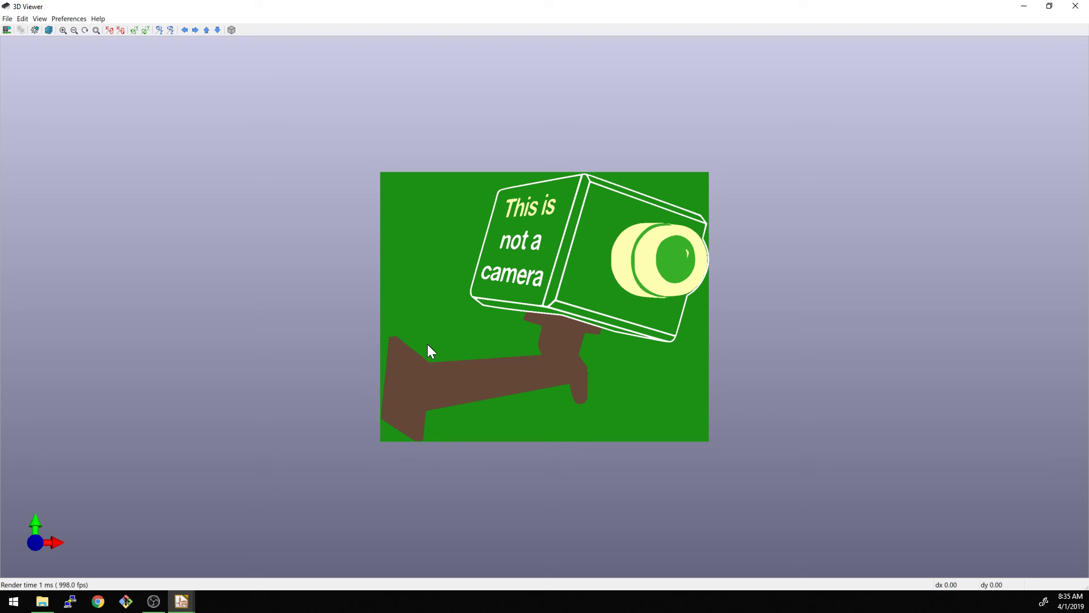
Tilt and zoom the 3D render to inspect the NotACamera board cut to its outline.
left_click_drag(472, 389, 583, 284)
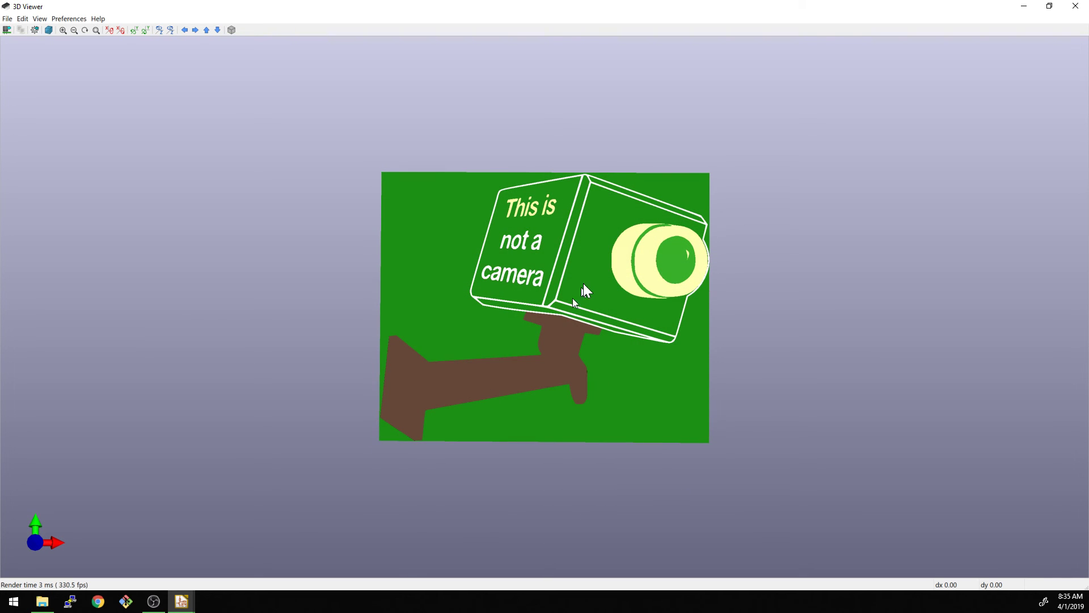
scroll(535, 201, "up", 2)
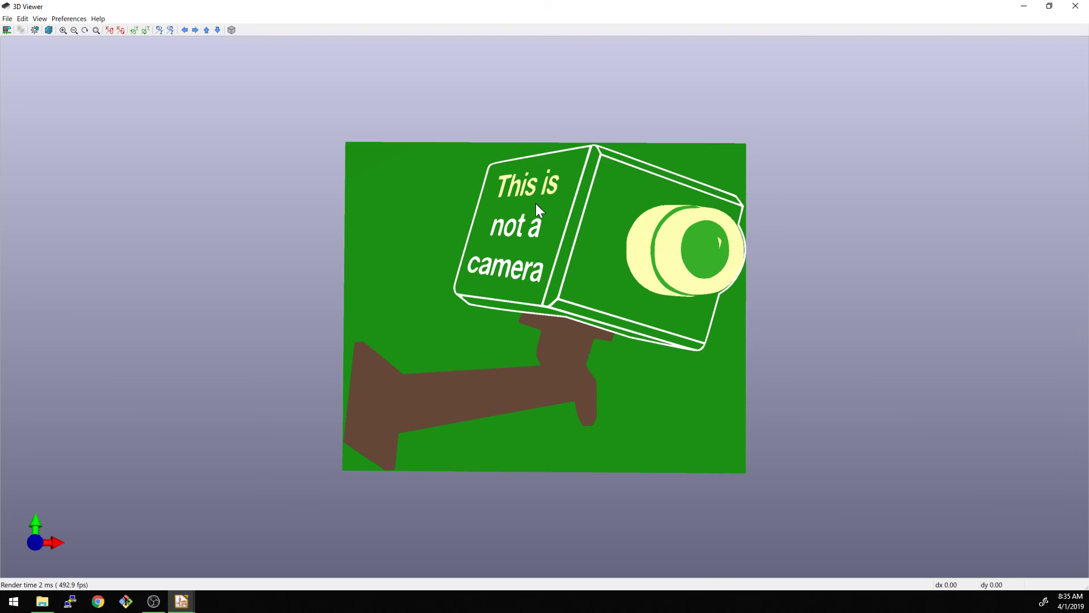